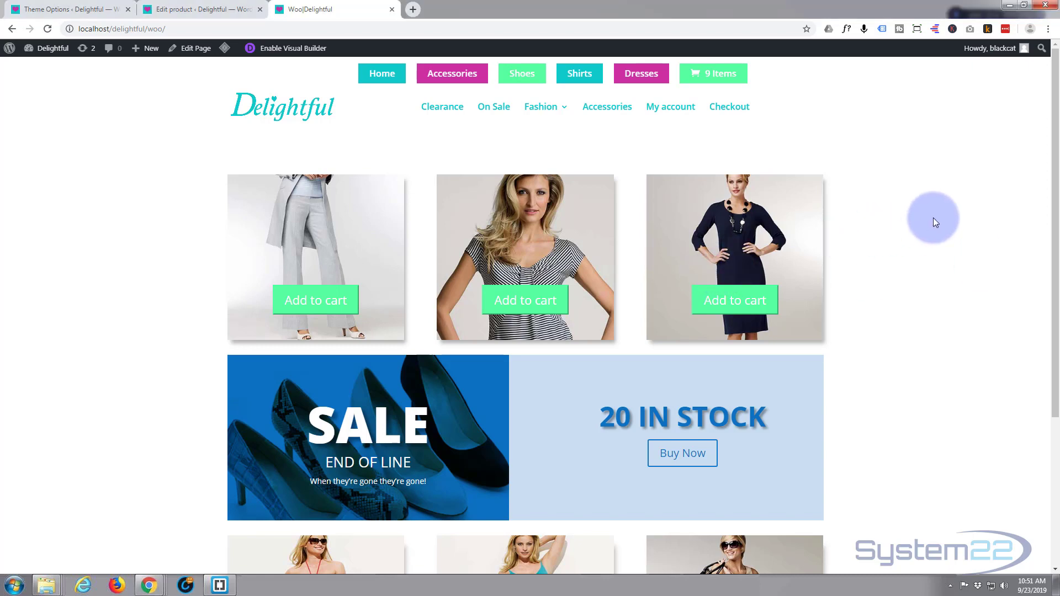
# Step: Open the Woo page for editing in the Visual Builder
pyautogui.scroll(-2, 933, 218)
pyautogui.scroll(-1, 934, 217)
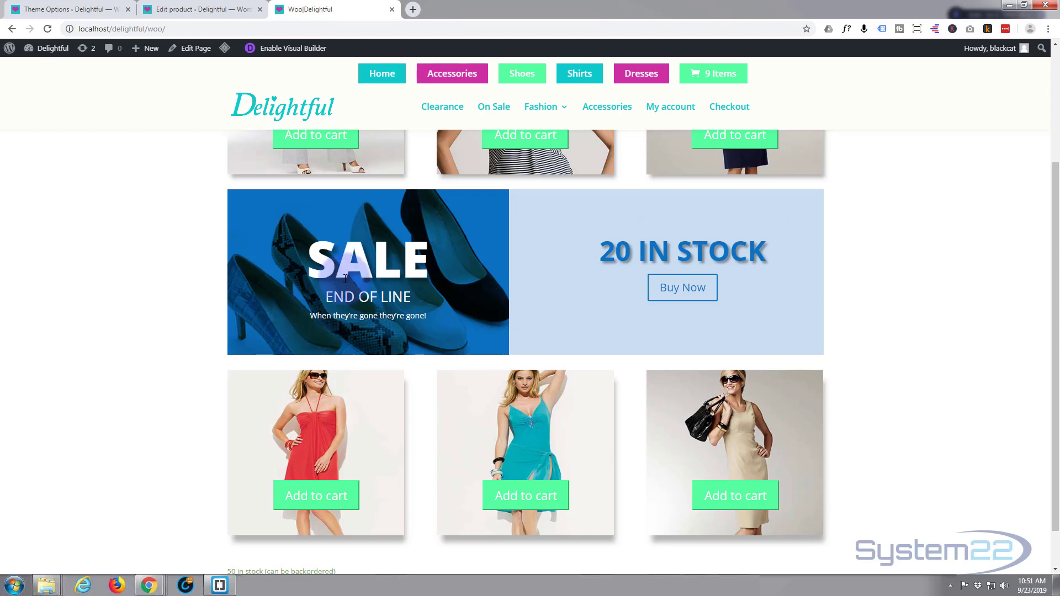
pyautogui.click(309, 48)
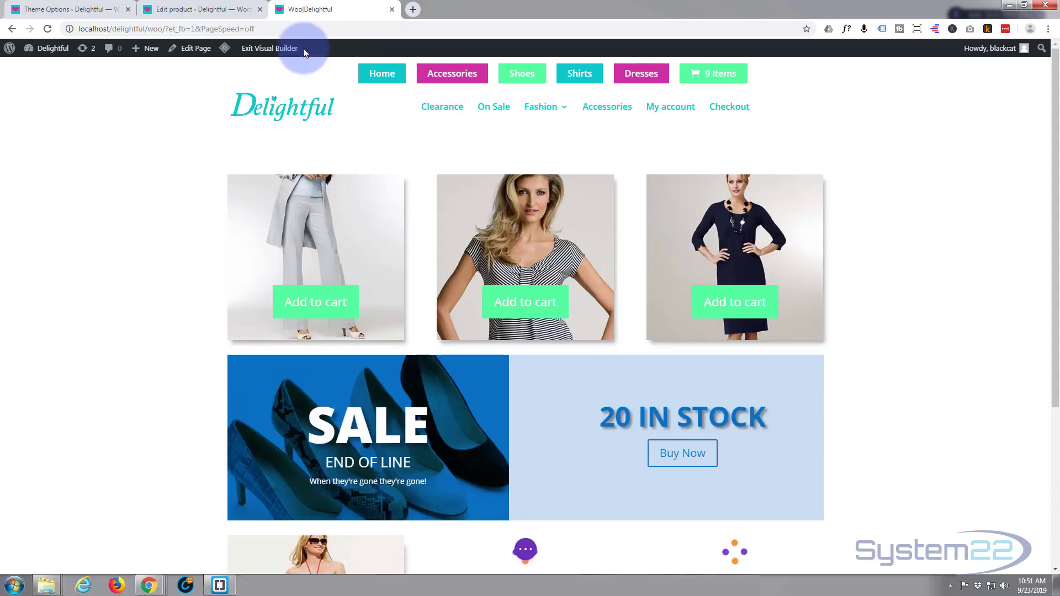
# Step: Insert a new row with two equal columns directly below the SALE and 20 IN STOCK banner row
pyautogui.scroll(-3, 193, 198)
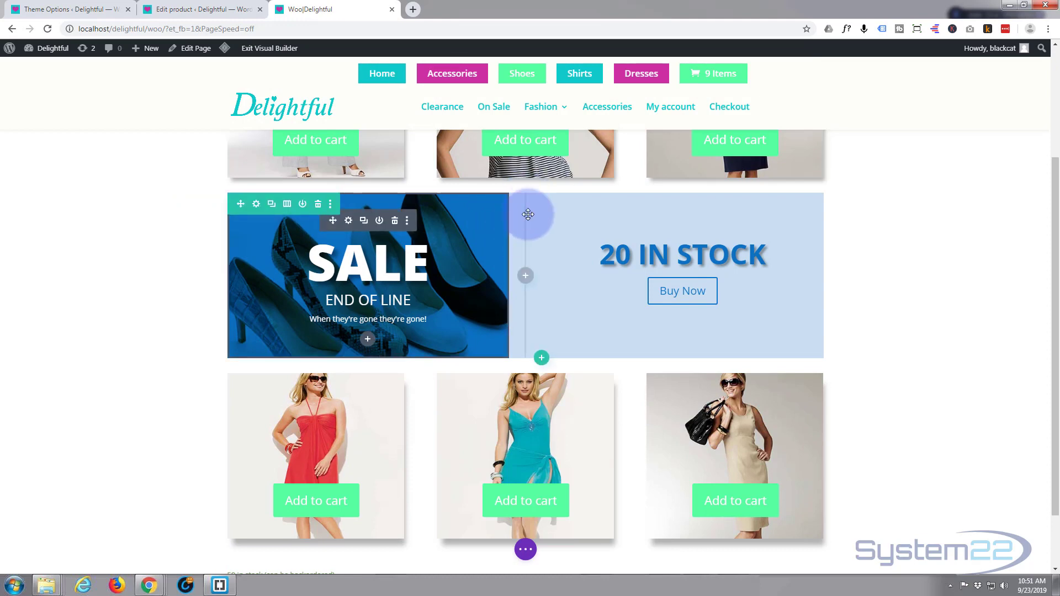
pyautogui.click(541, 359)
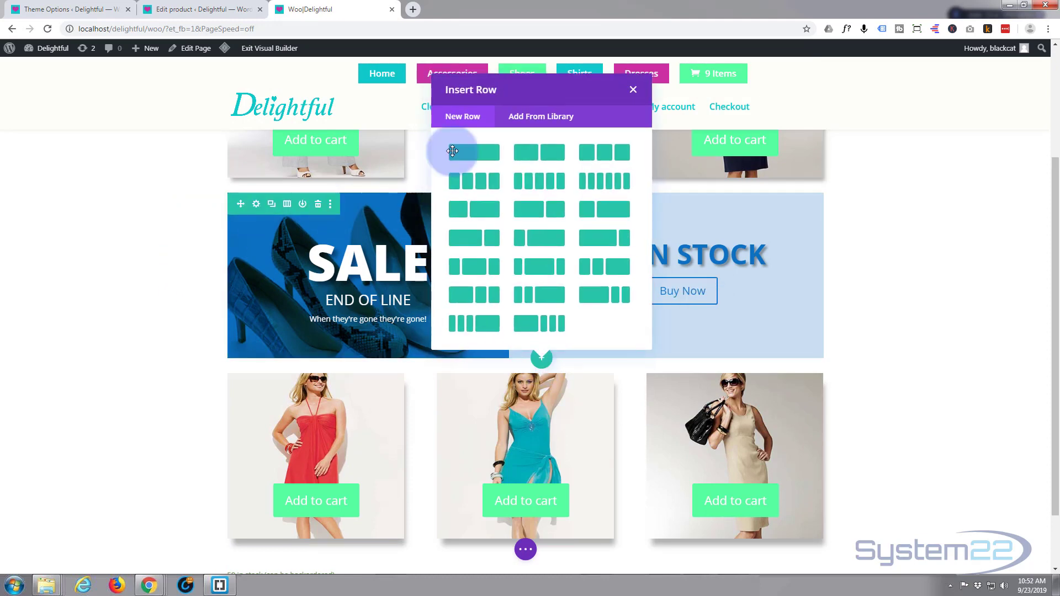
pyautogui.click(541, 155)
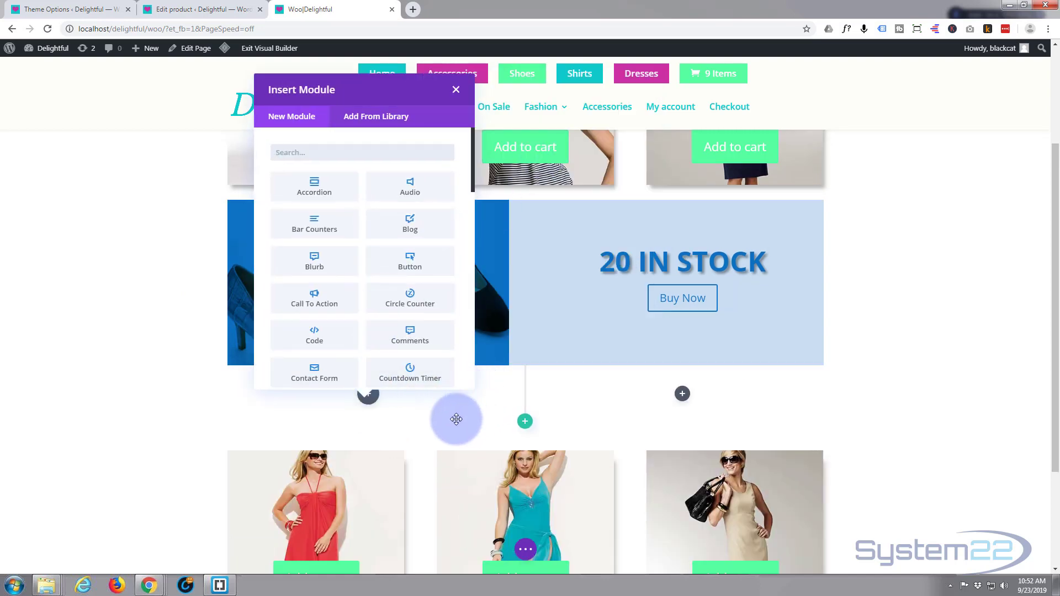
# Step: Add a Text module to the first column of the new row
pyautogui.scroll(-6, 362, 203)
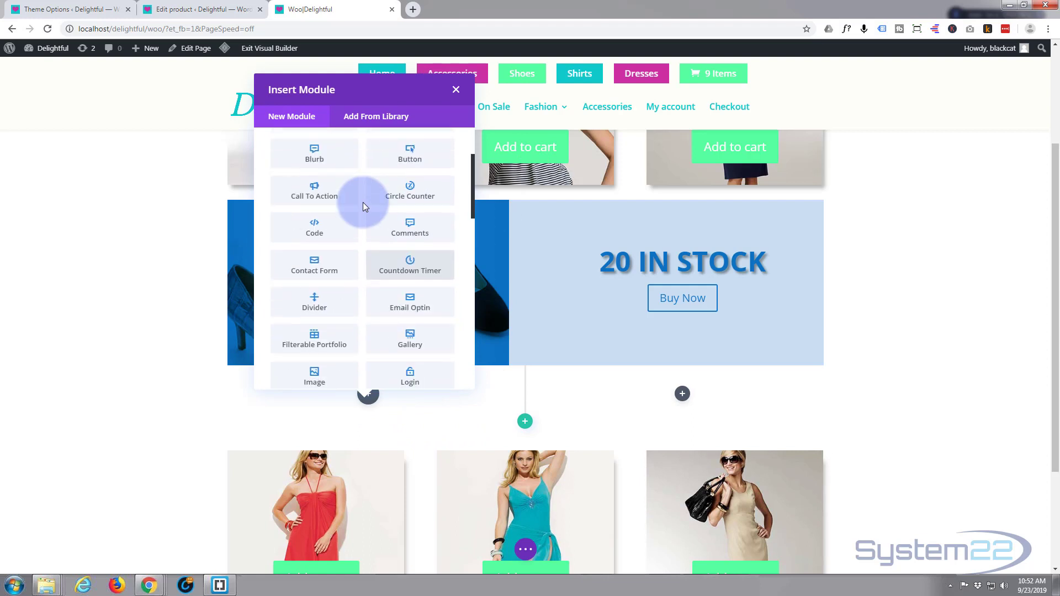
pyautogui.scroll(-7, 363, 205)
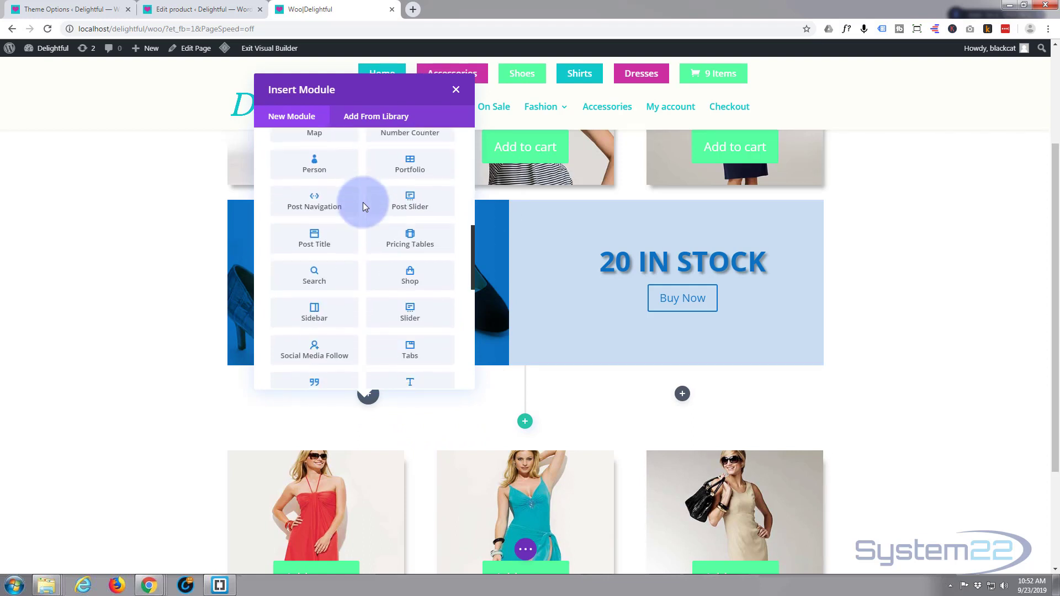
pyautogui.scroll(-2, 362, 206)
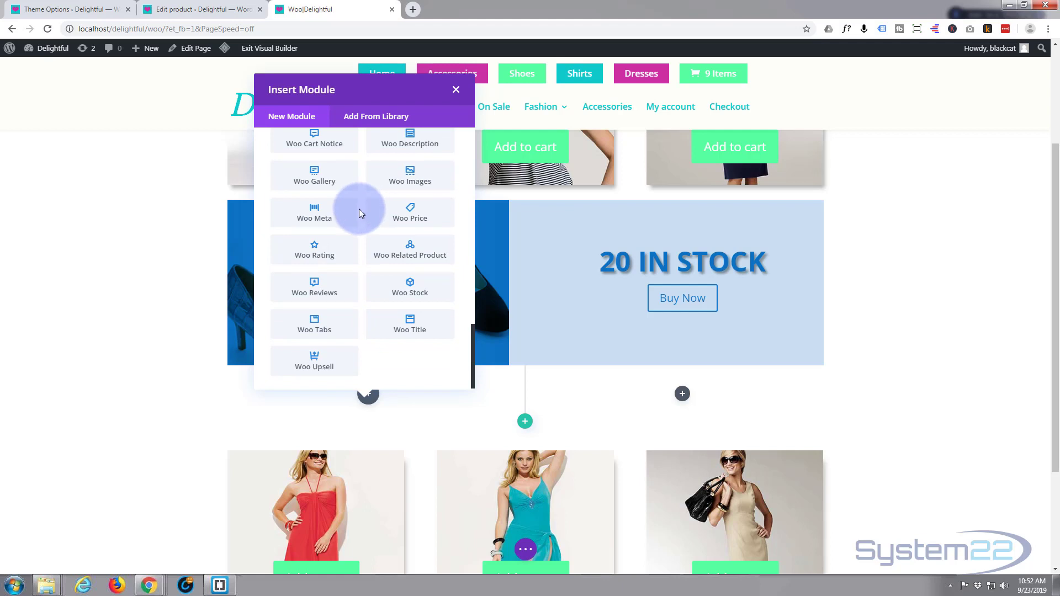
pyautogui.scroll(1, 359, 210)
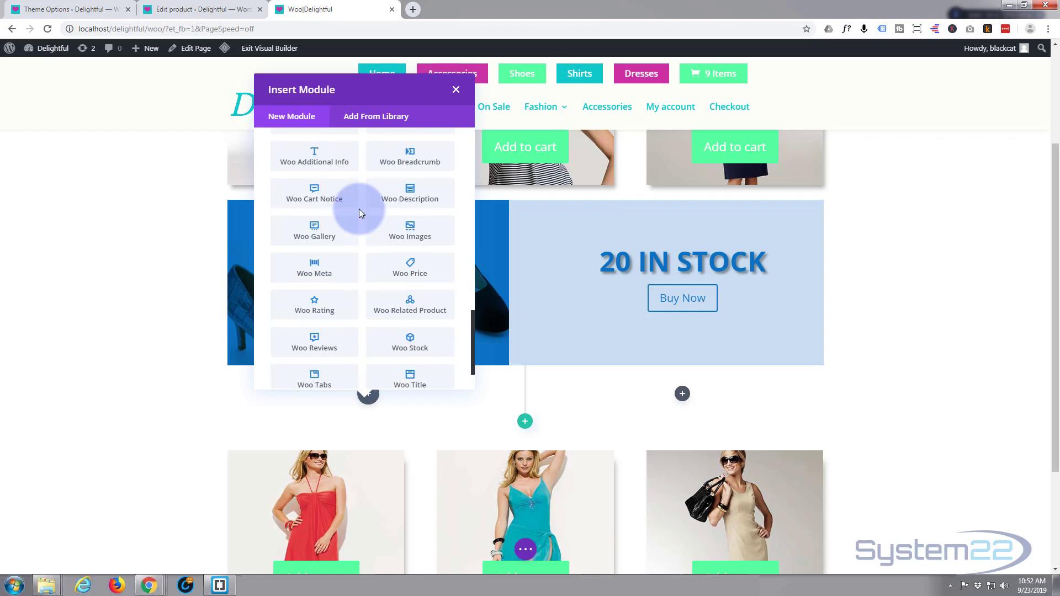
pyautogui.scroll(2, 359, 209)
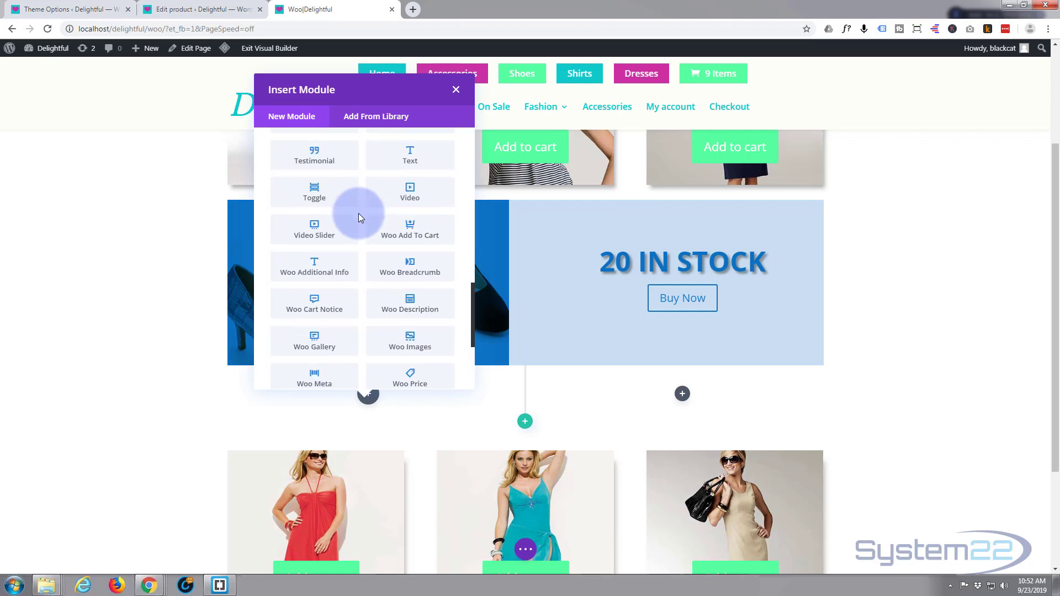
pyautogui.scroll(1, 353, 291)
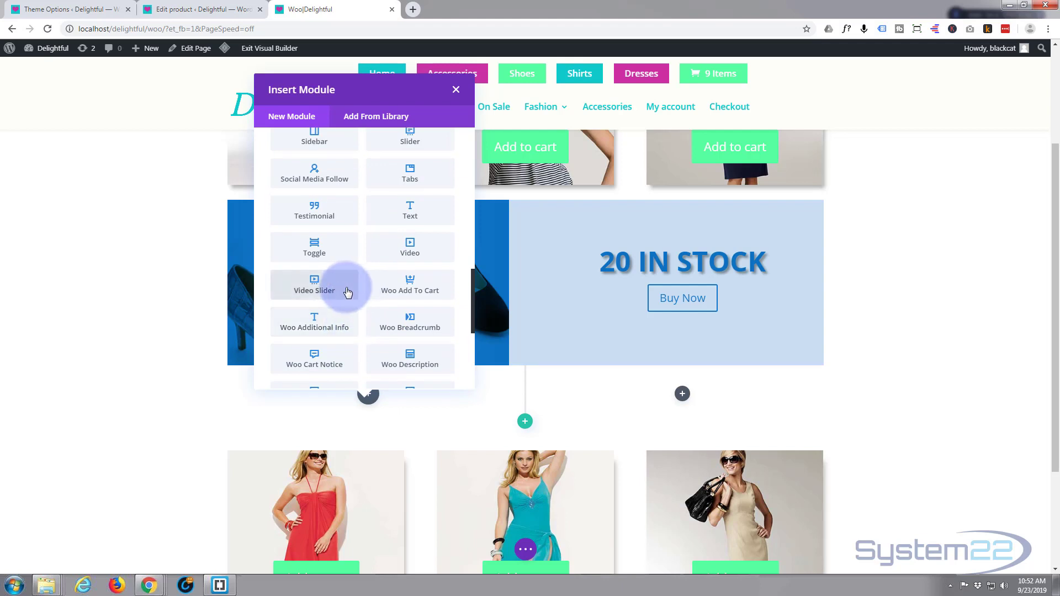
pyautogui.click(409, 210)
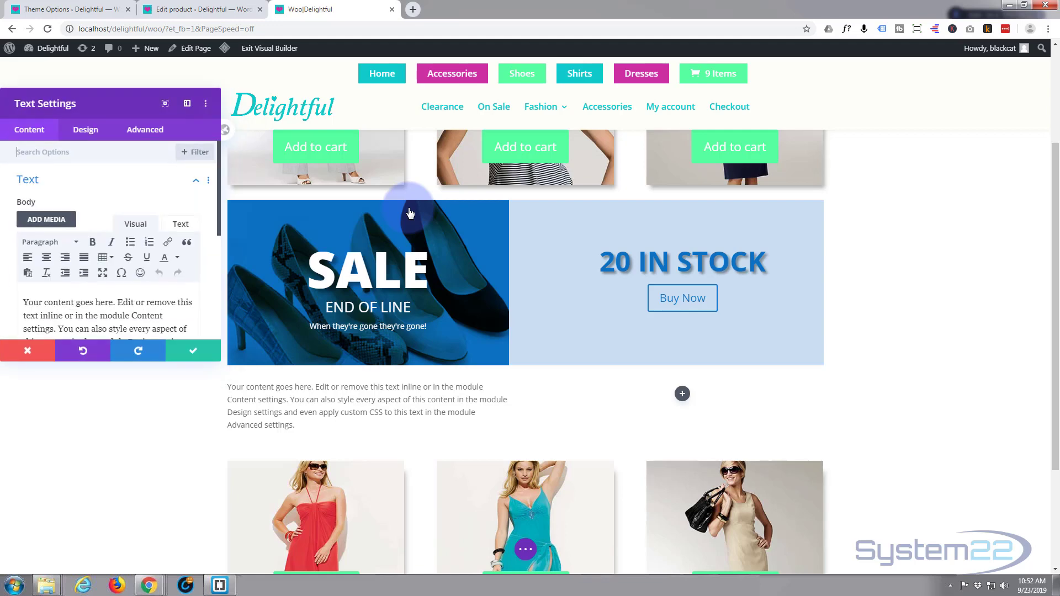
# Step: Replace the module's placeholder body text with three lines: "Sale", "End of line" and "When they're gone they're gone!"
pyautogui.scroll(-1, 25, 247)
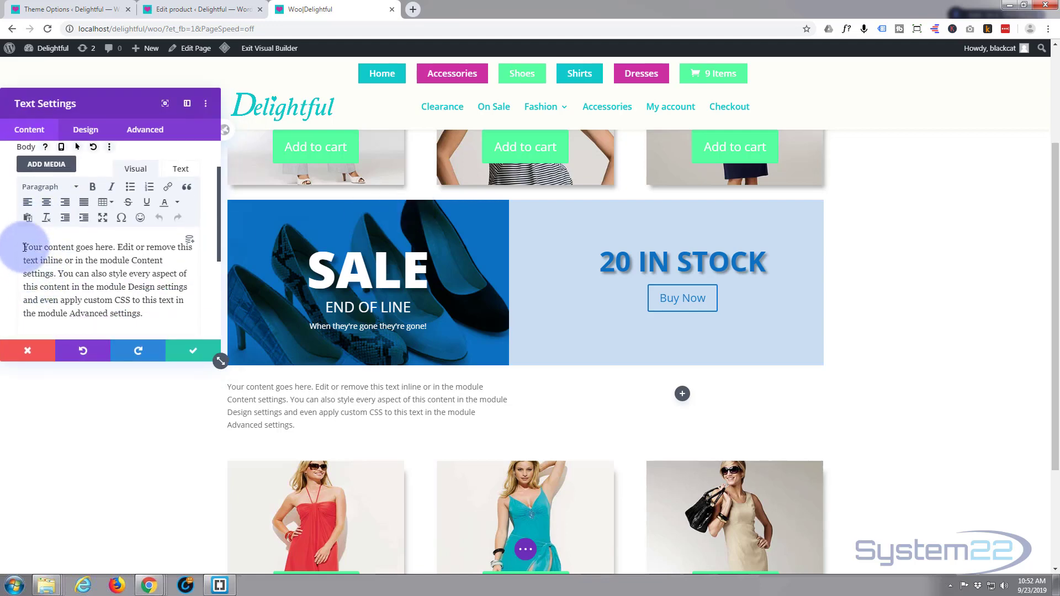
pyautogui.moveTo(24, 246); pyautogui.dragTo(158, 309)
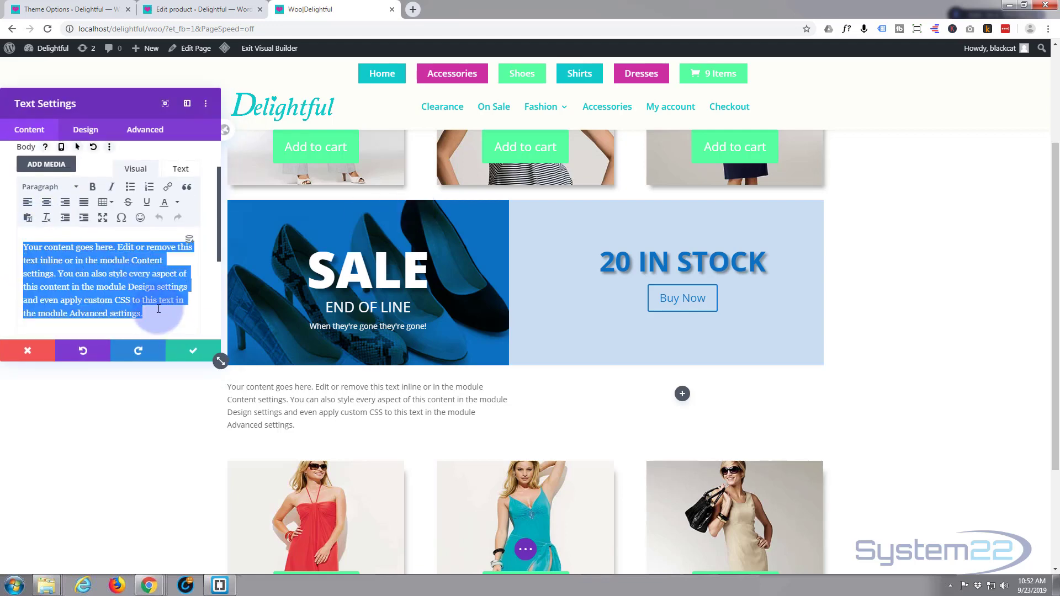
pyautogui.write('Sale')
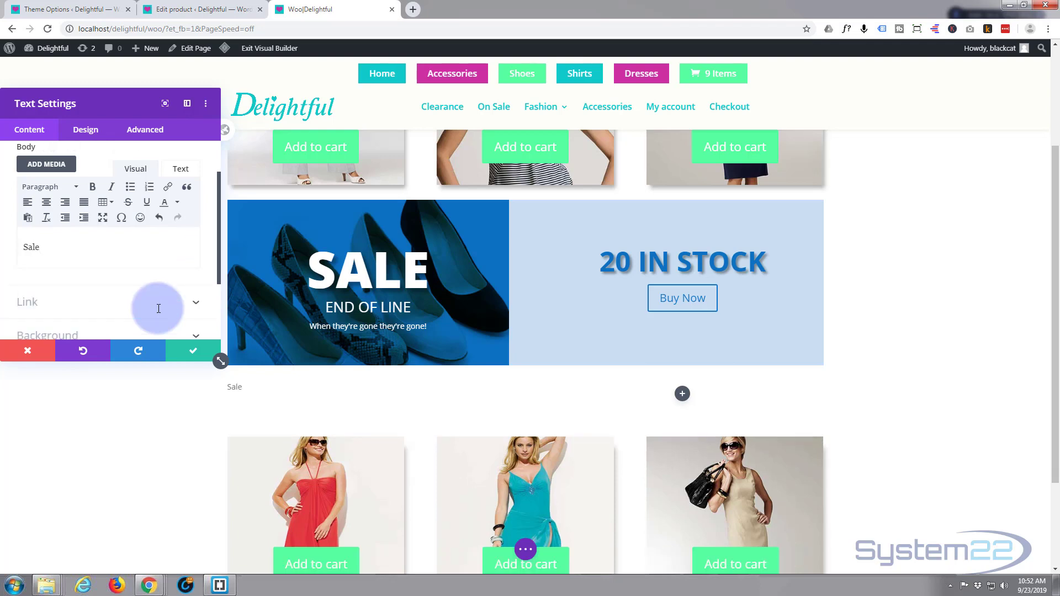
pyautogui.press('Return')
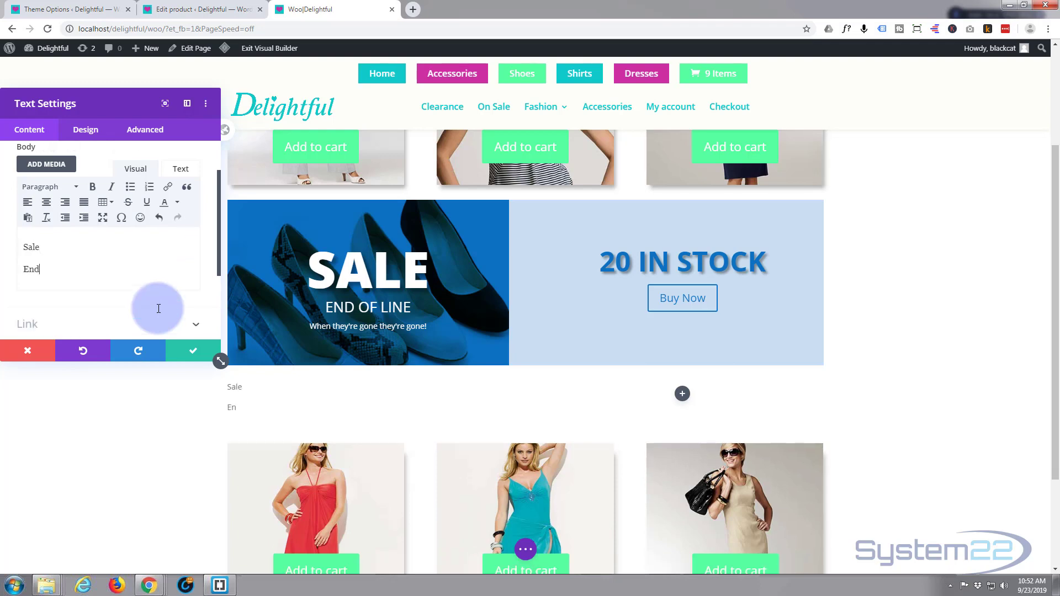
pyautogui.write('End of line')
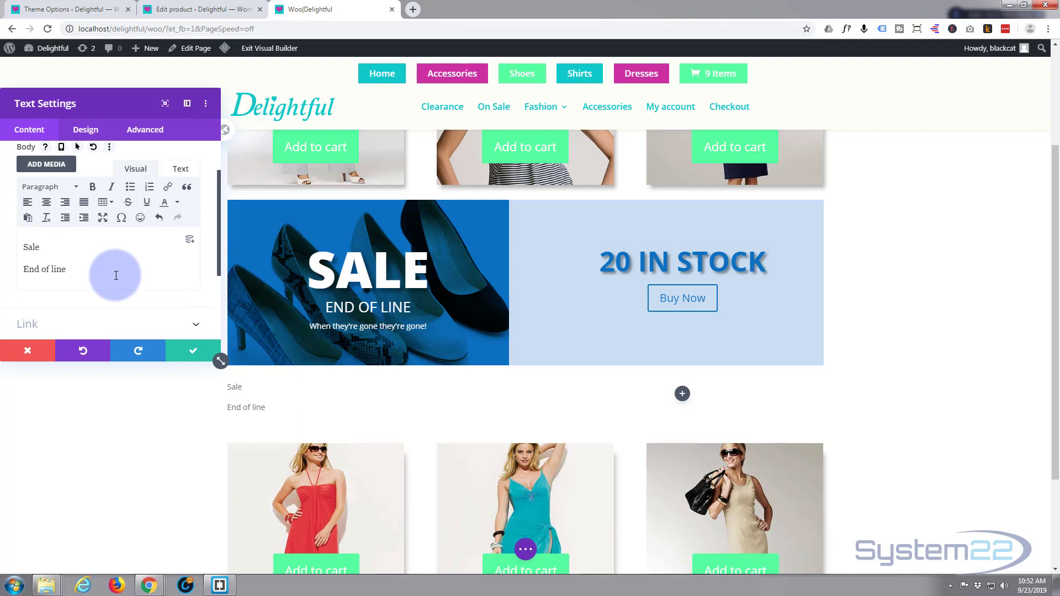
pyautogui.press('Return')
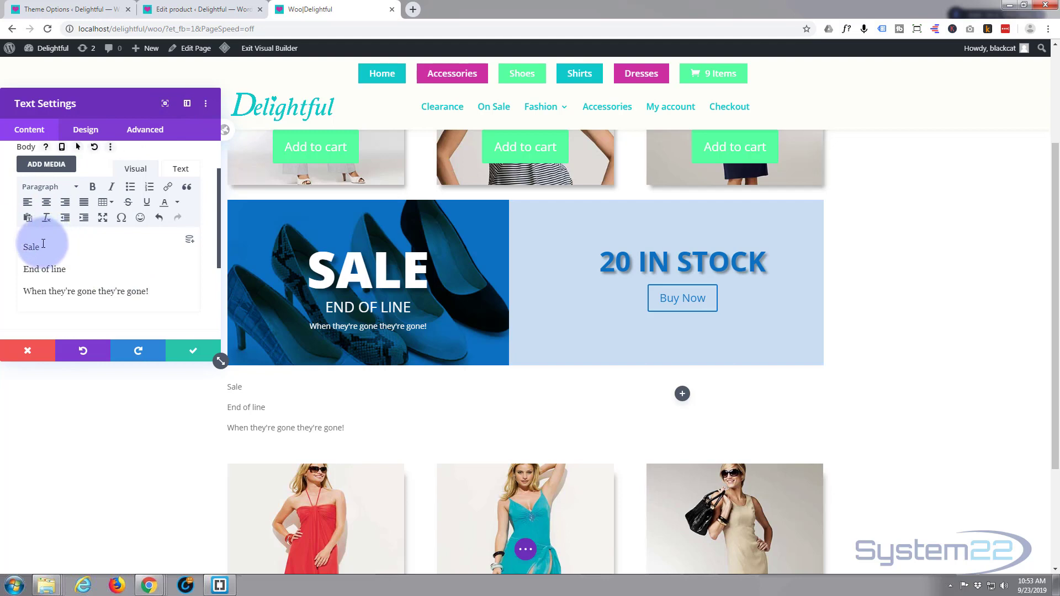
# Step: Format the "Sale" line as Heading 1 and the "End of line" line as Heading 3
pyautogui.moveTo(43, 243); pyautogui.dragTo(24, 246)
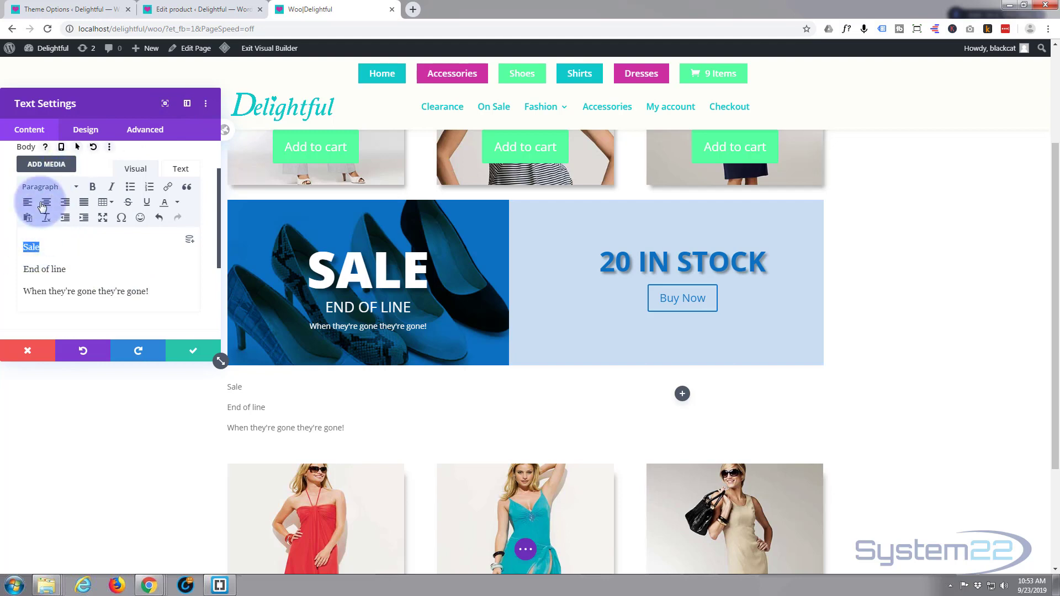
pyautogui.click(77, 191)
pyautogui.click(55, 228)
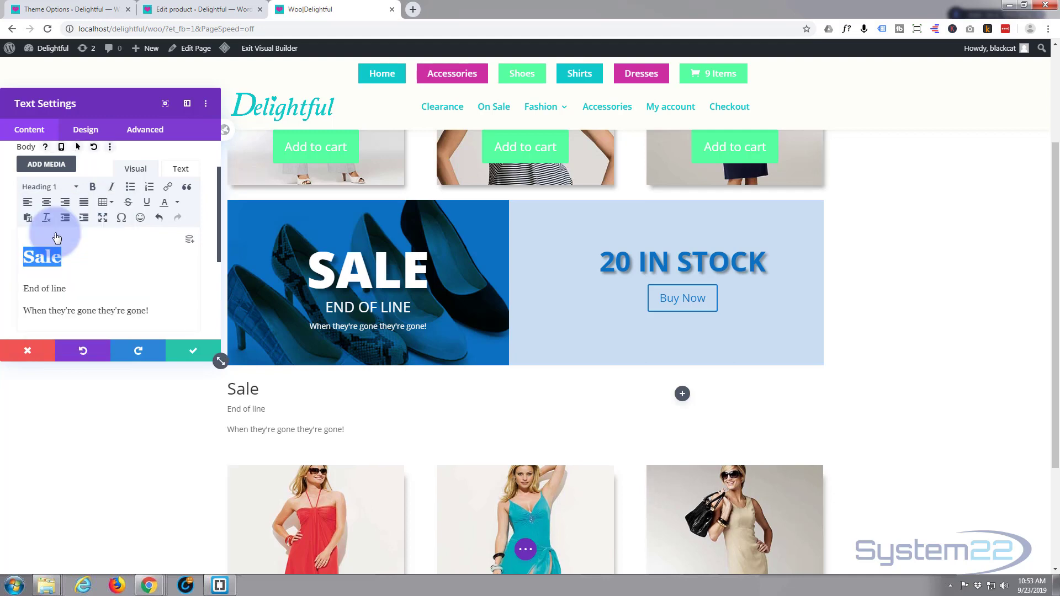
pyautogui.moveTo(68, 288); pyautogui.dragTo(12, 288)
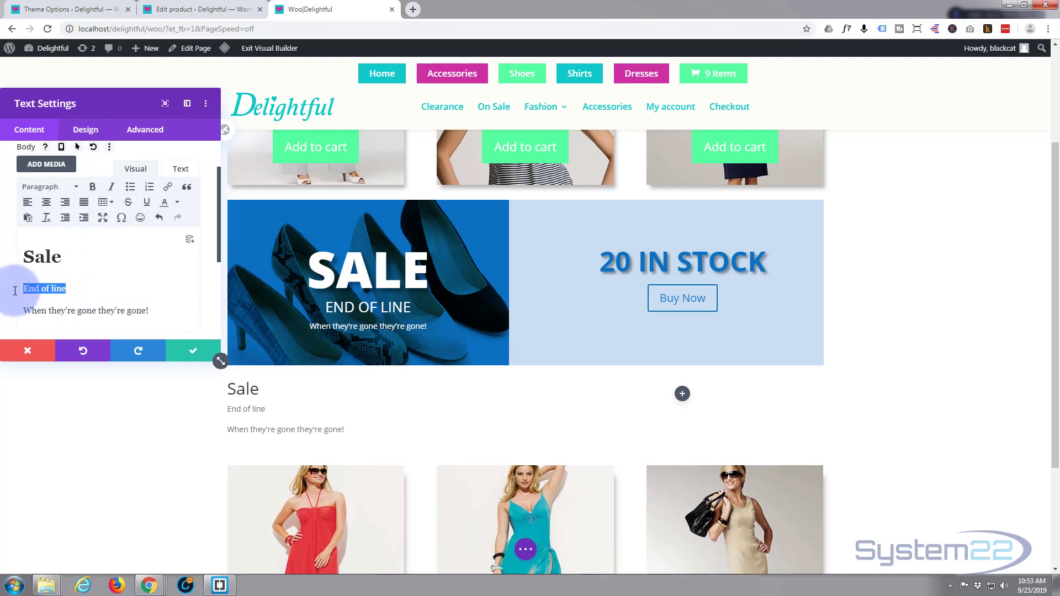
pyautogui.click(65, 190)
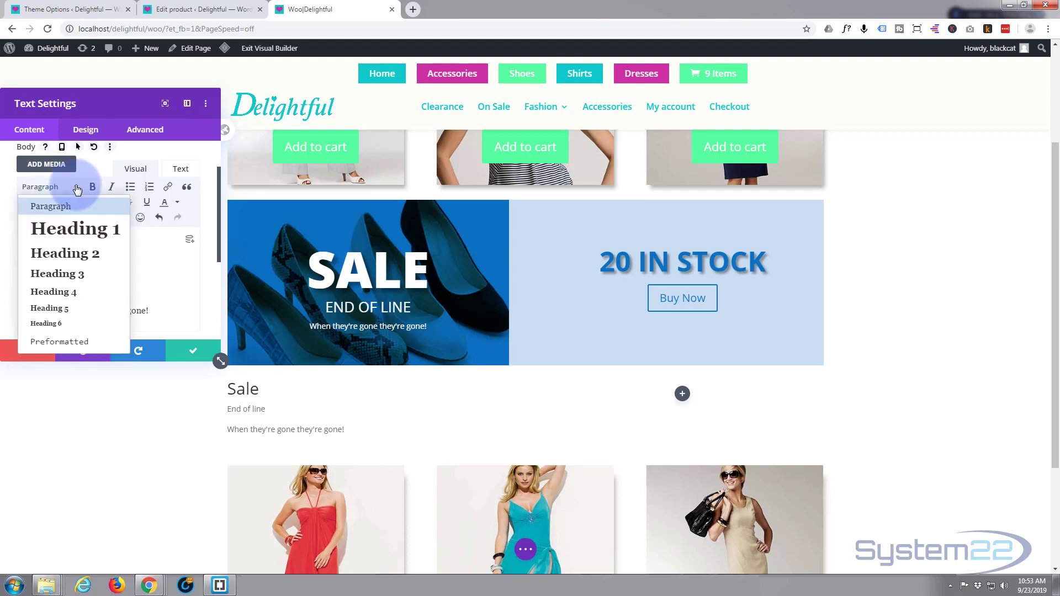
pyautogui.click(58, 274)
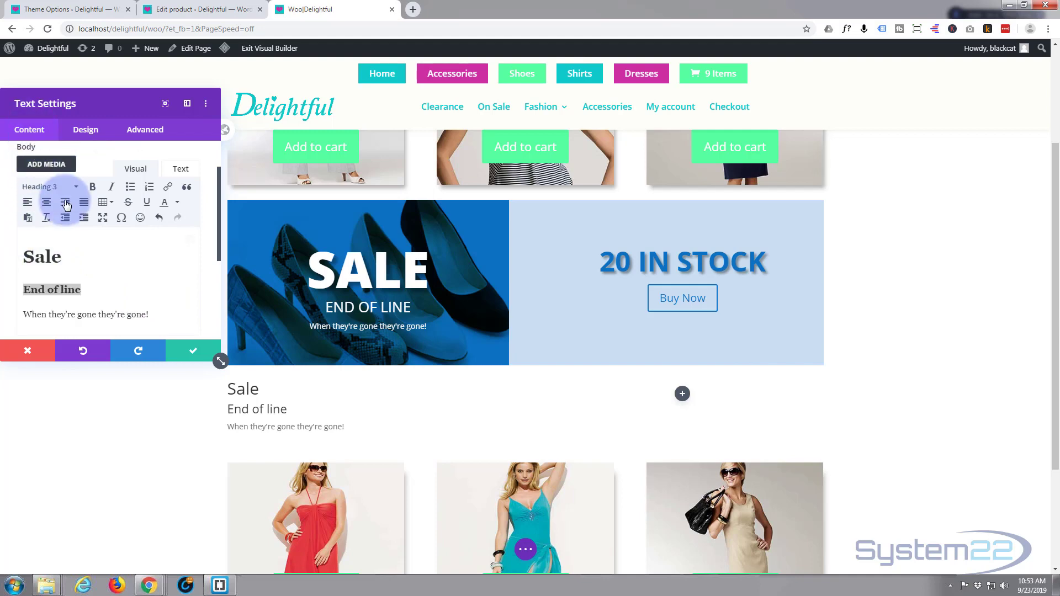
# Step: Set the text module's background image to shoe-1-1.jpg (Evening Shoes 1) from the media library
pyautogui.scroll(-5, 65, 204)
pyautogui.click(88, 236)
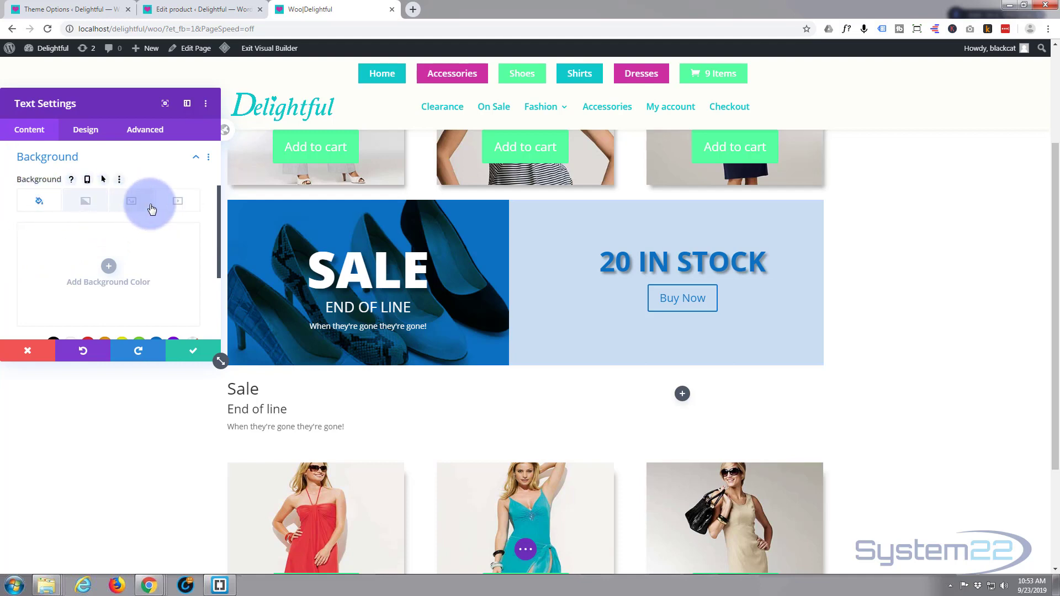
pyautogui.click(132, 202)
pyautogui.click(109, 267)
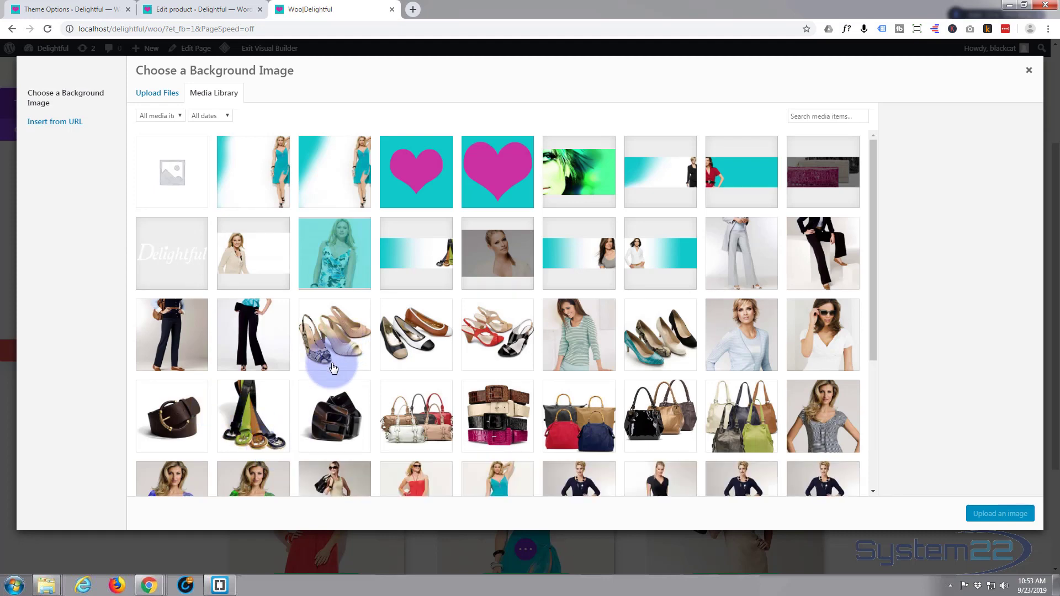
pyautogui.click(497, 340)
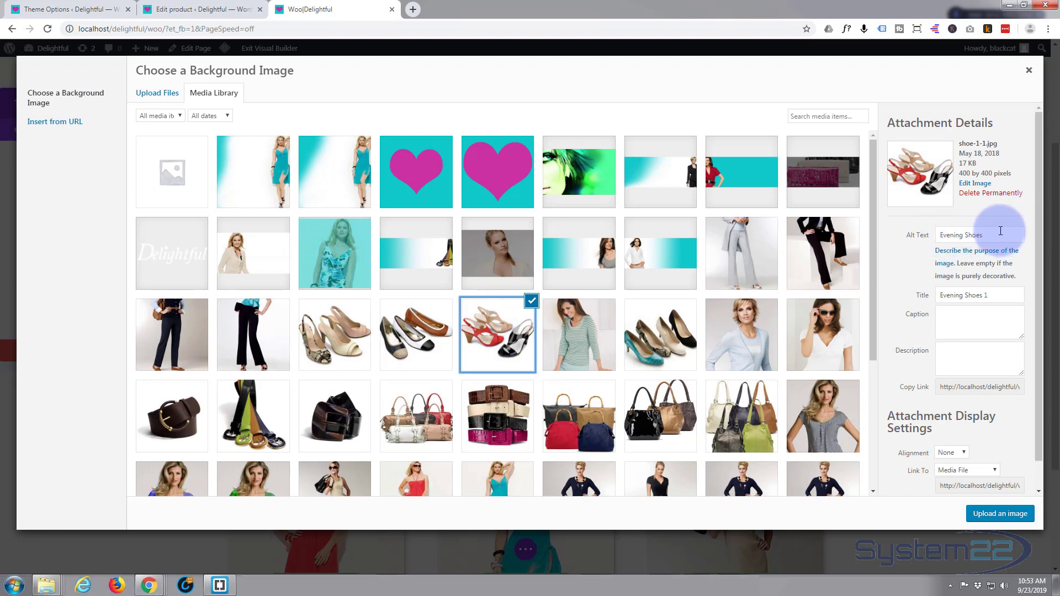
pyautogui.click(1011, 517)
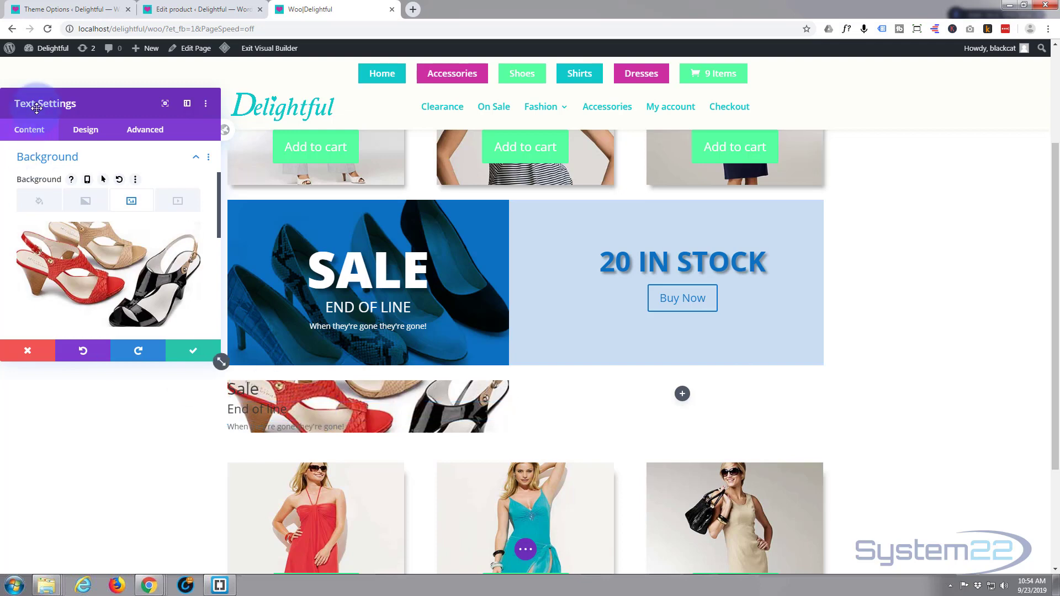
# Step: Set the text module's minimum height to 300px in its sizing options
pyautogui.click(86, 131)
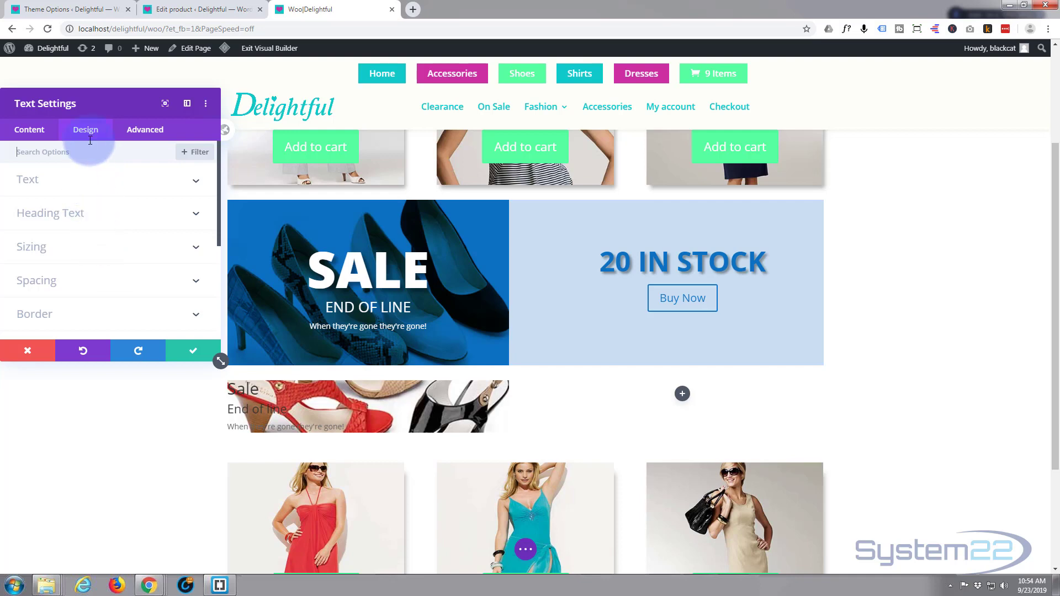
pyautogui.click(95, 247)
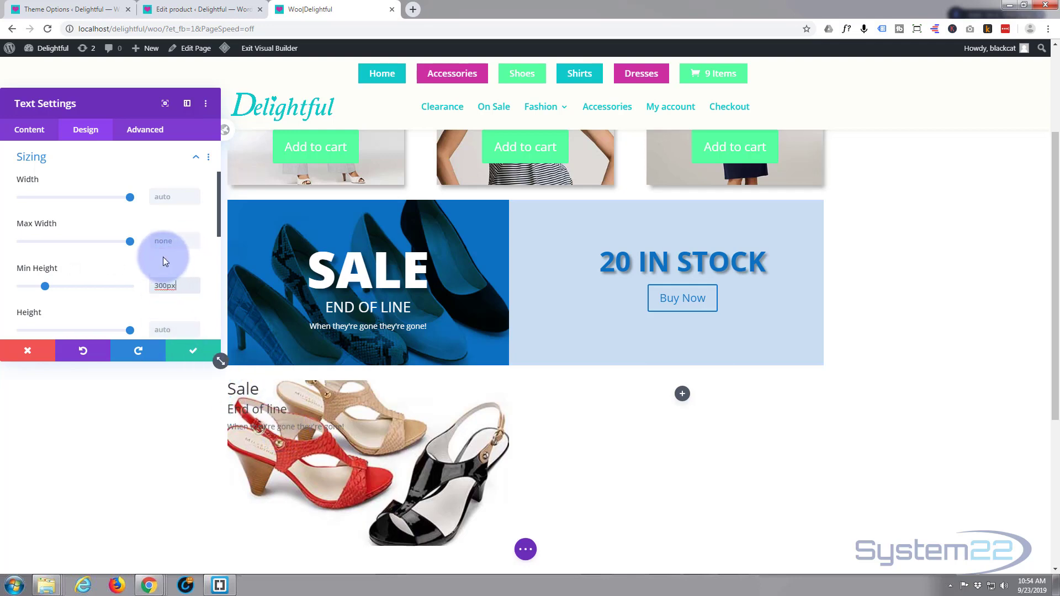
pyautogui.scroll(-3, 163, 257)
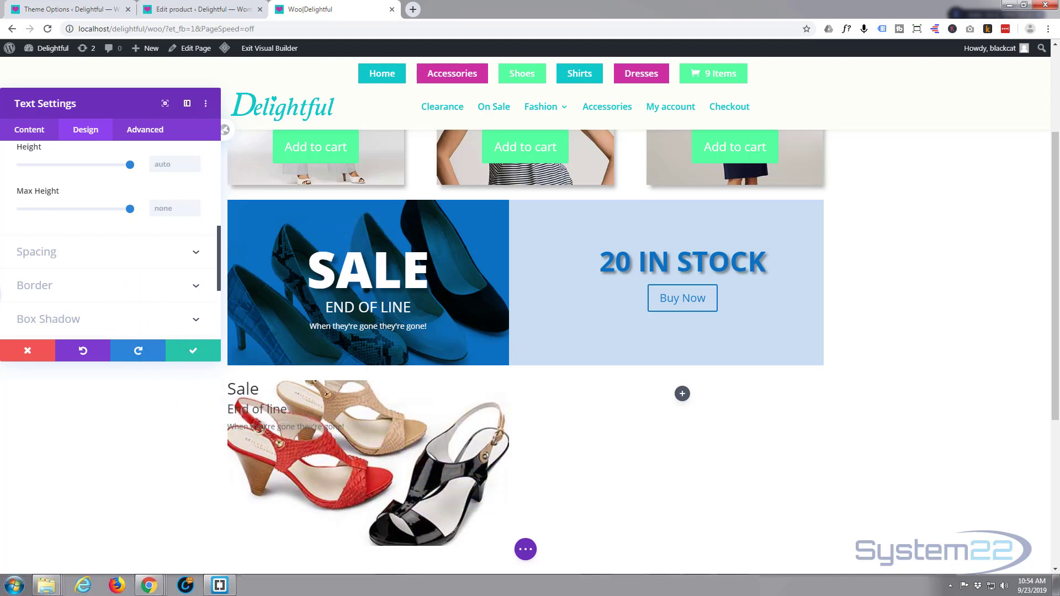
# Step: Add the green background color #7cda24 to the text module behind its shoe image
pyautogui.scroll(3, 43, 287)
pyautogui.scroll(5, 43, 287)
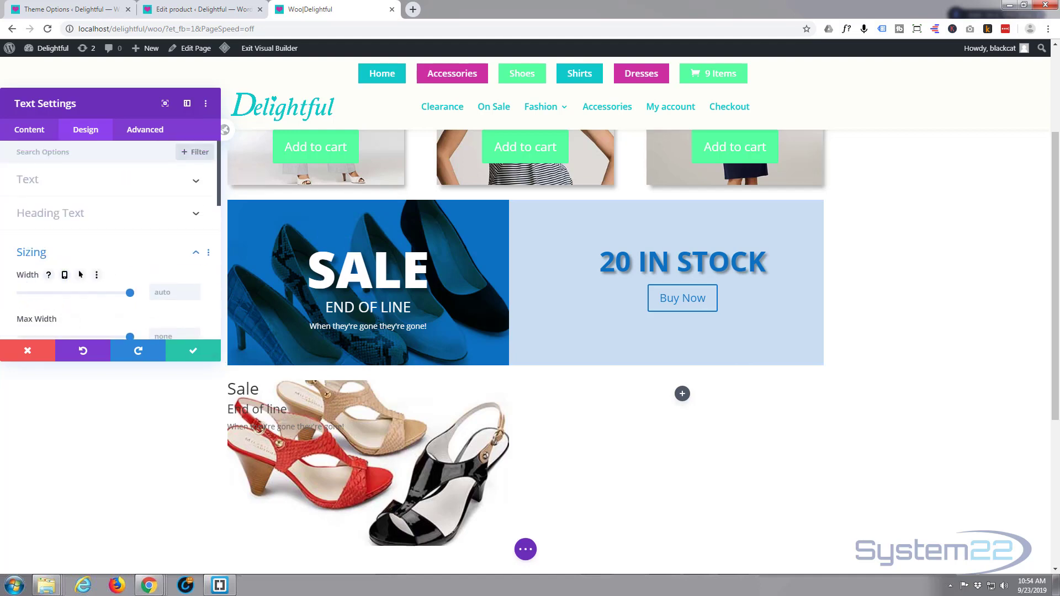
pyautogui.click(37, 139)
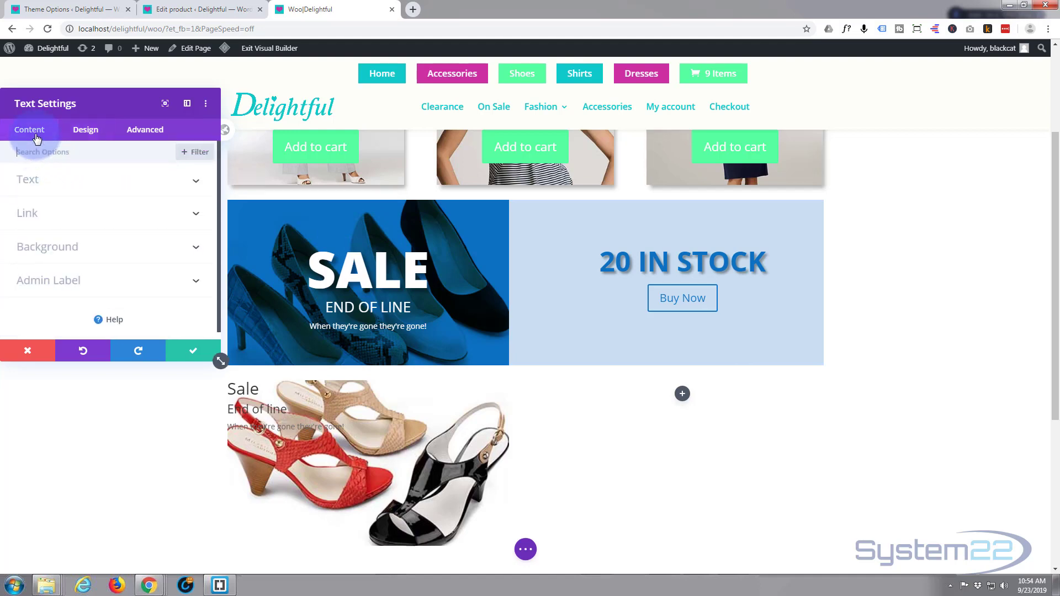
pyautogui.click(119, 254)
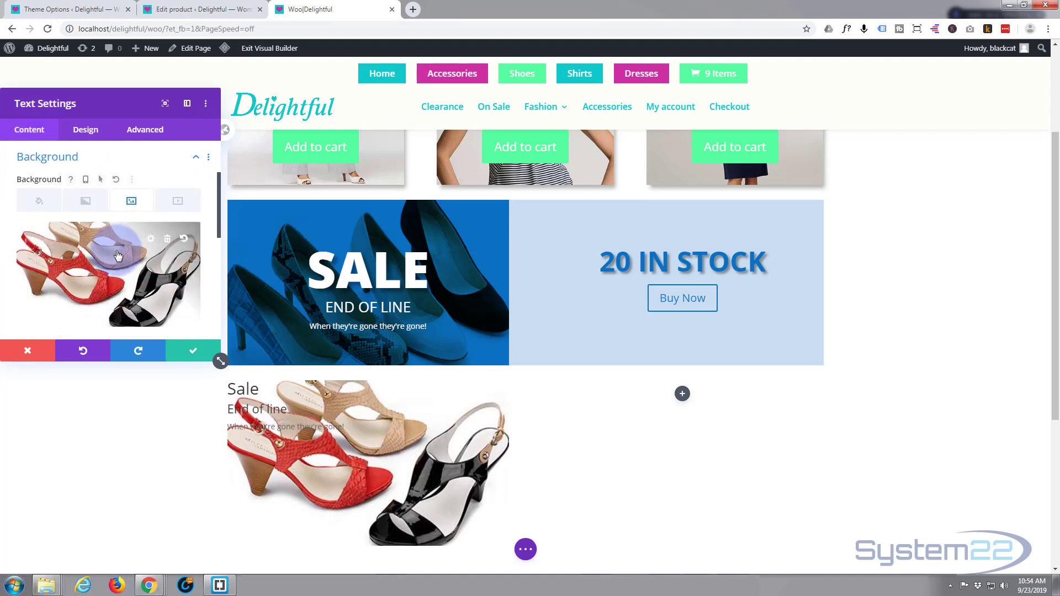
pyautogui.click(34, 206)
pyautogui.scroll(-1, 83, 256)
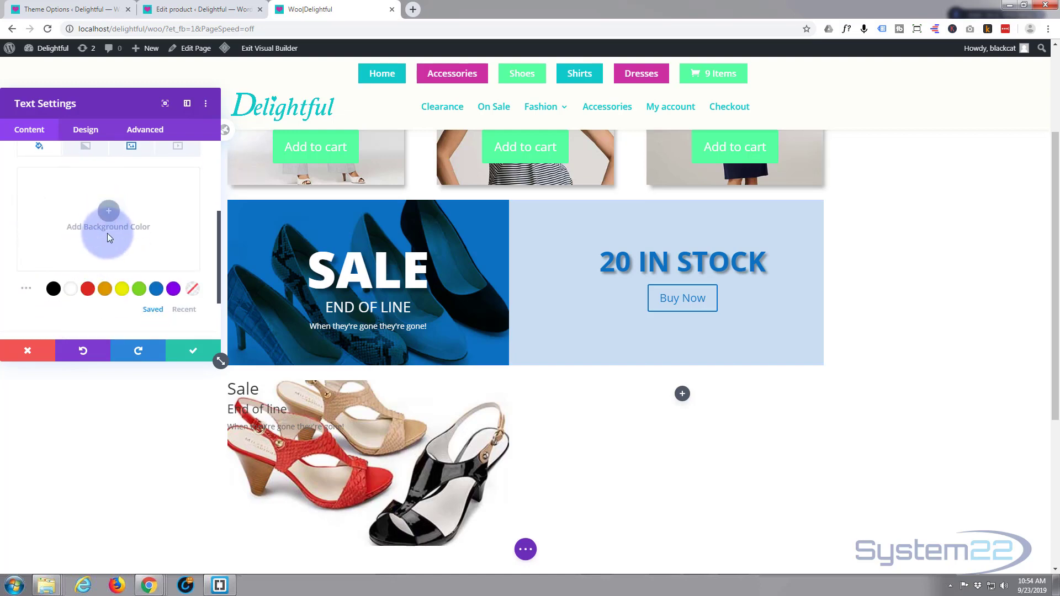
pyautogui.click(139, 294)
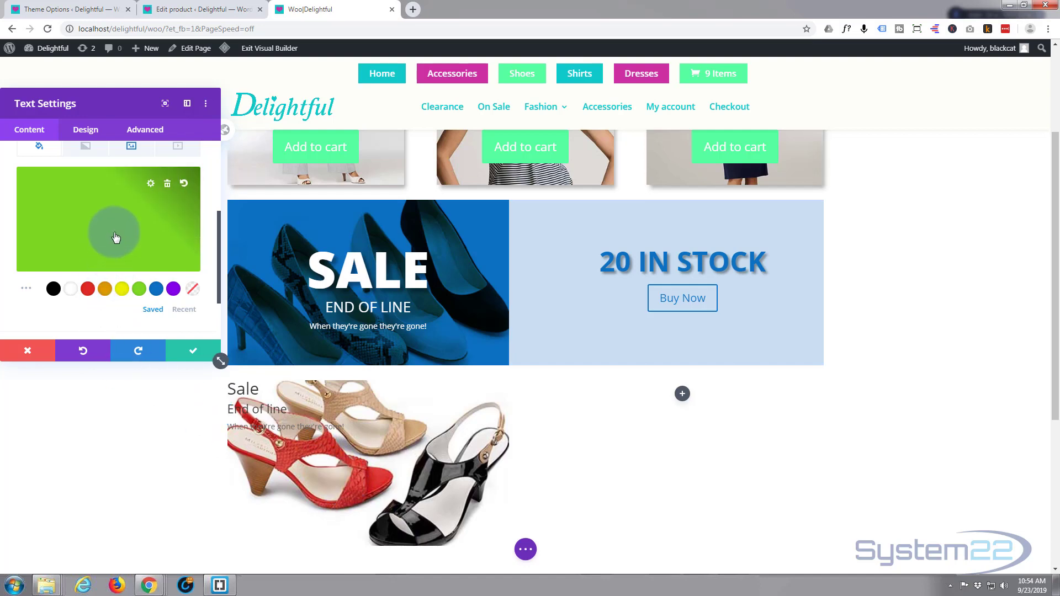
# Step: Set the text module's background image blend to Multiply so the shoe image mixes with the green background
pyautogui.click(132, 148)
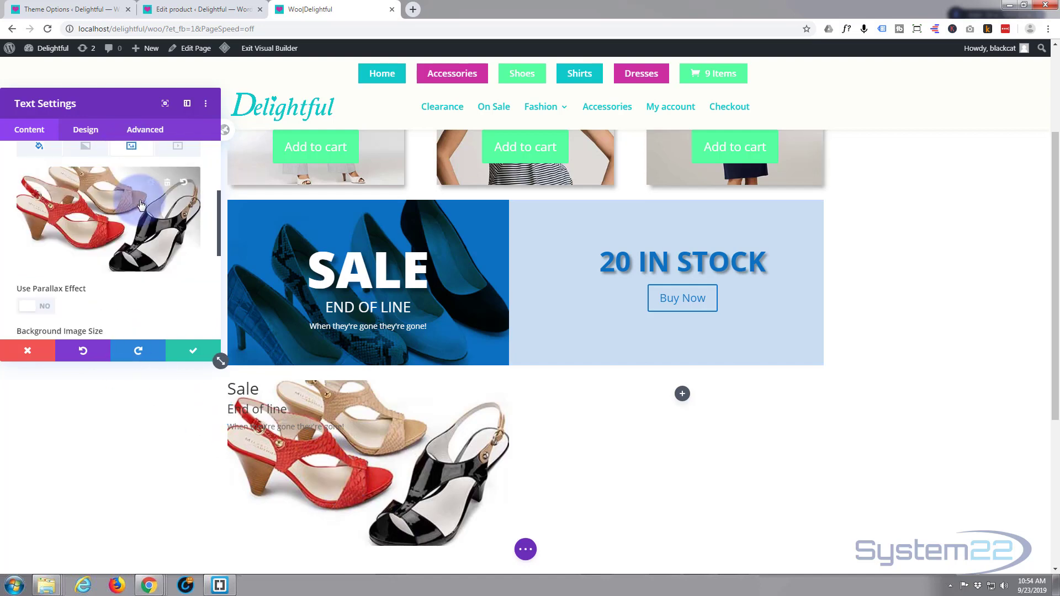
pyautogui.scroll(-1, 143, 210)
pyautogui.scroll(-3, 143, 210)
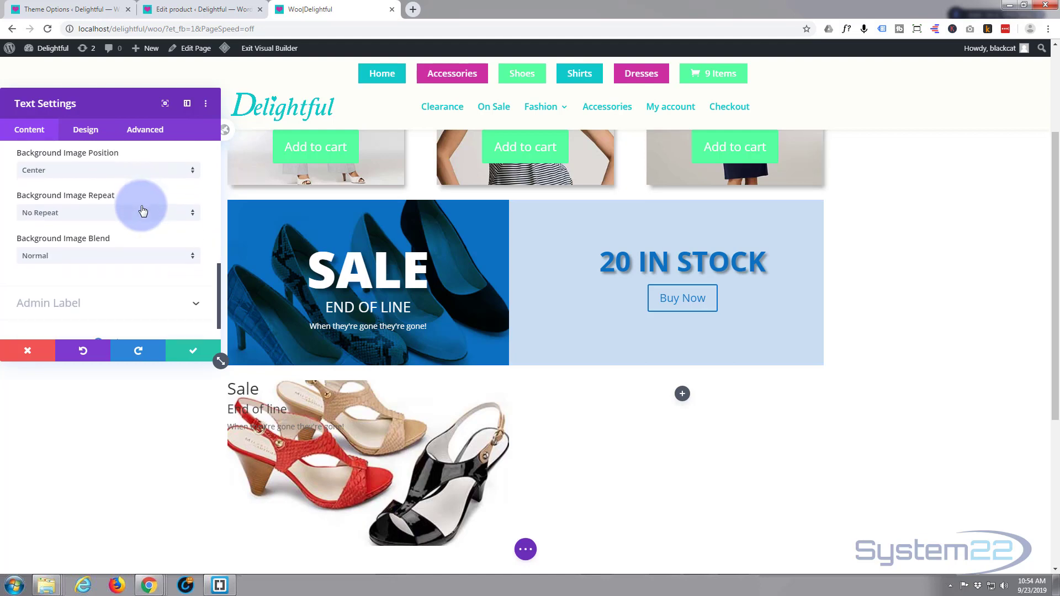
pyautogui.click(192, 260)
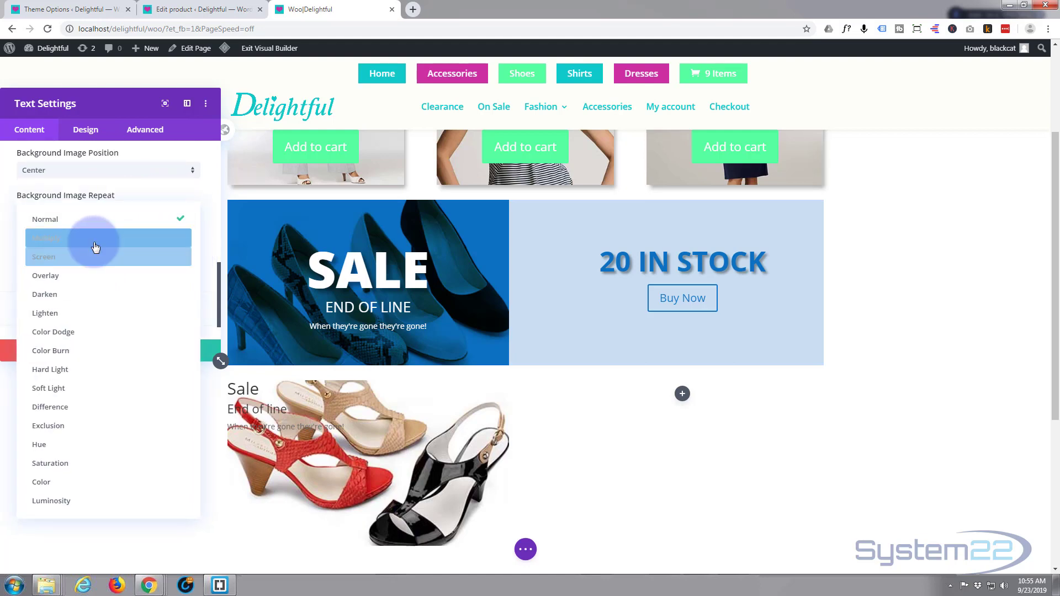
pyautogui.click(95, 246)
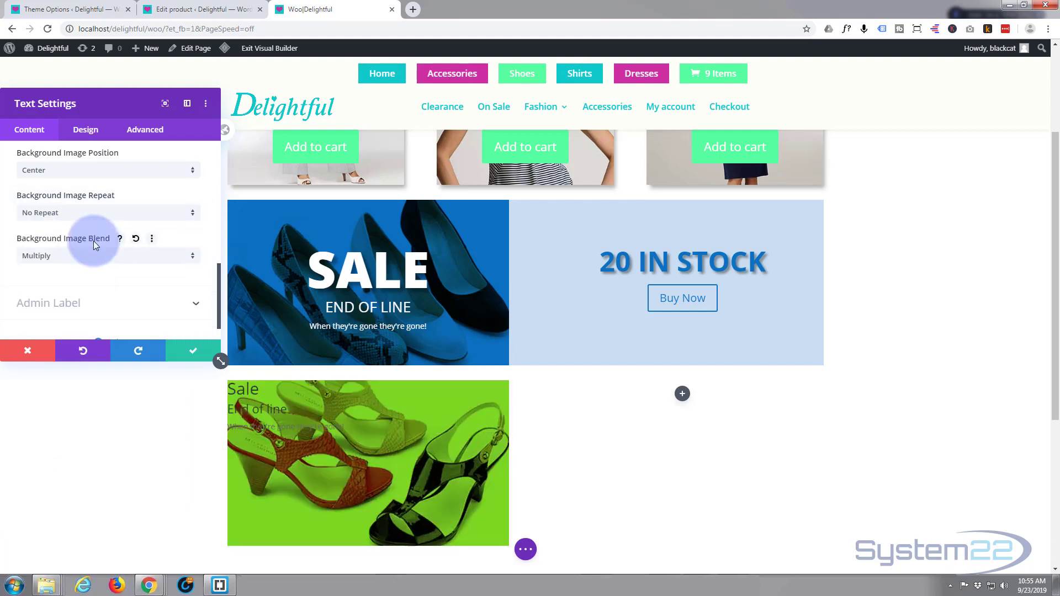
# Step: Try a lower opacity on the text module's green background color and return it to full opacity
pyautogui.scroll(1, 103, 301)
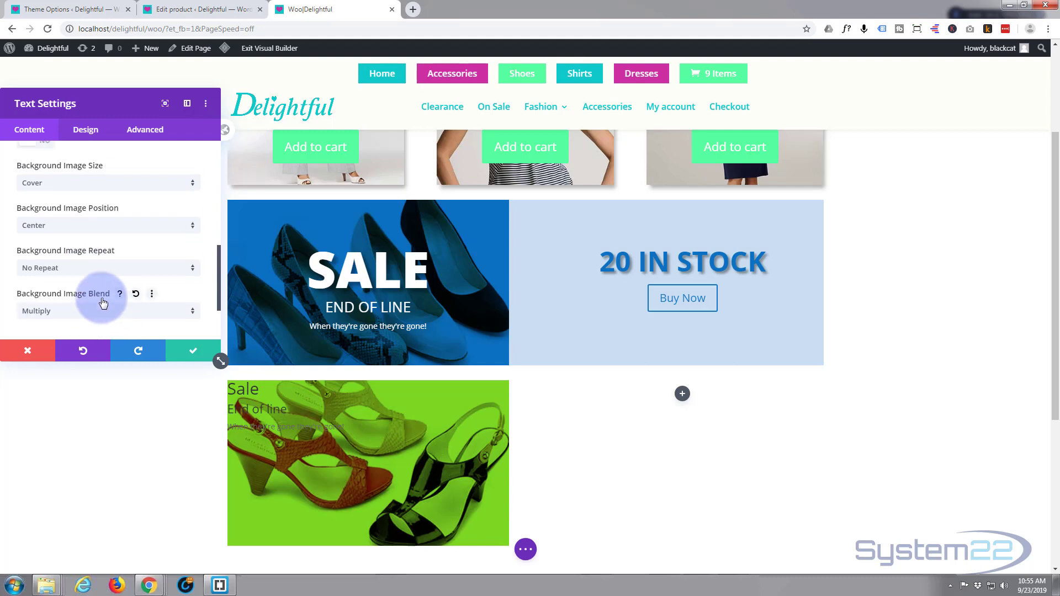
pyautogui.scroll(4, 102, 298)
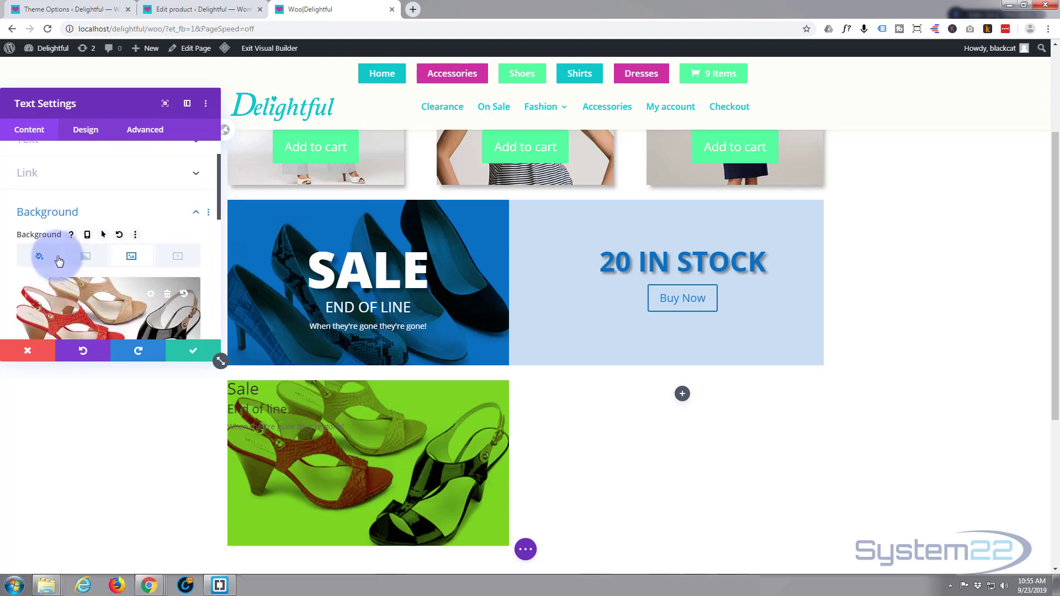
pyautogui.click(39, 256)
pyautogui.scroll(-1, 89, 286)
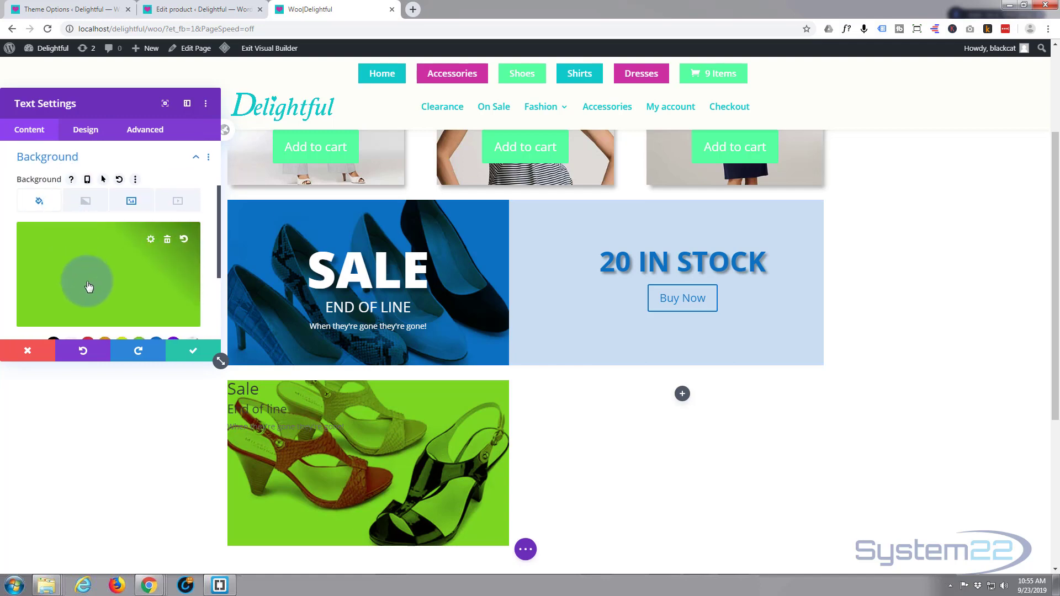
pyautogui.click(90, 289)
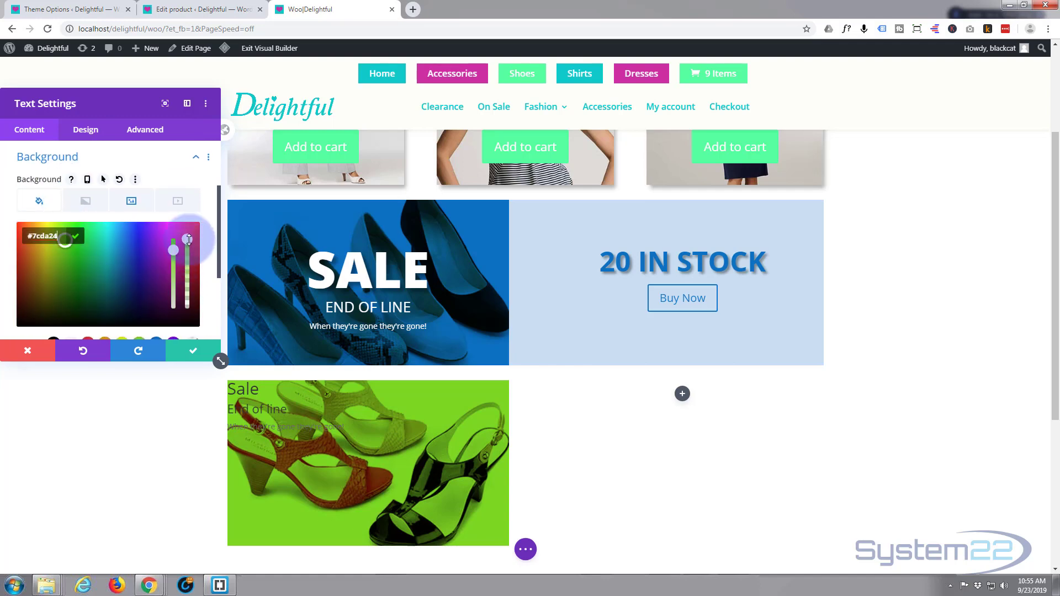
pyautogui.moveTo(188, 263); pyautogui.dragTo(190, 233)
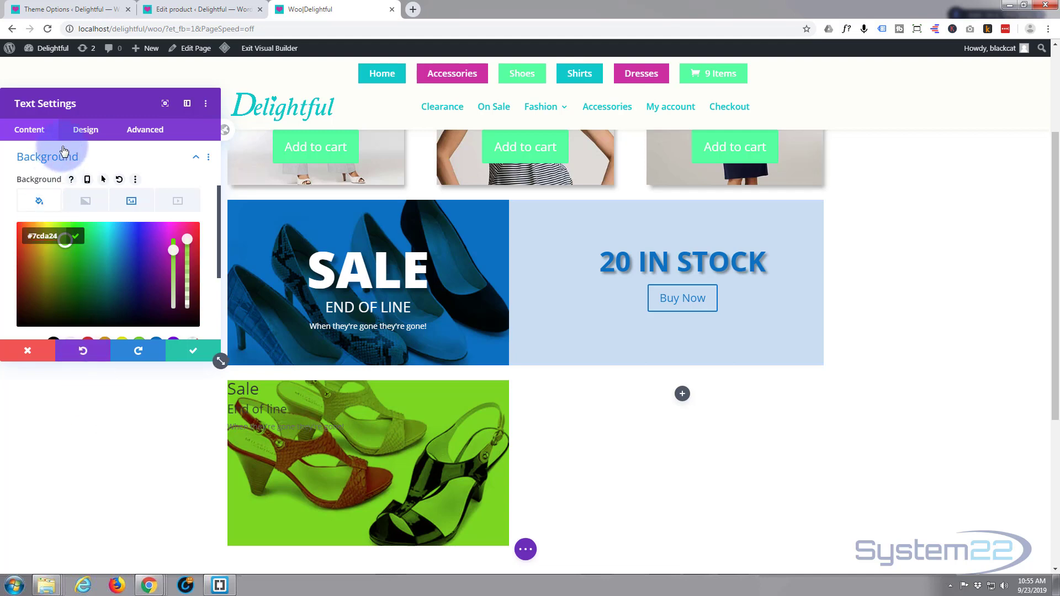
# Step: Center the text module's text and set its text color to Light
pyautogui.click(85, 130)
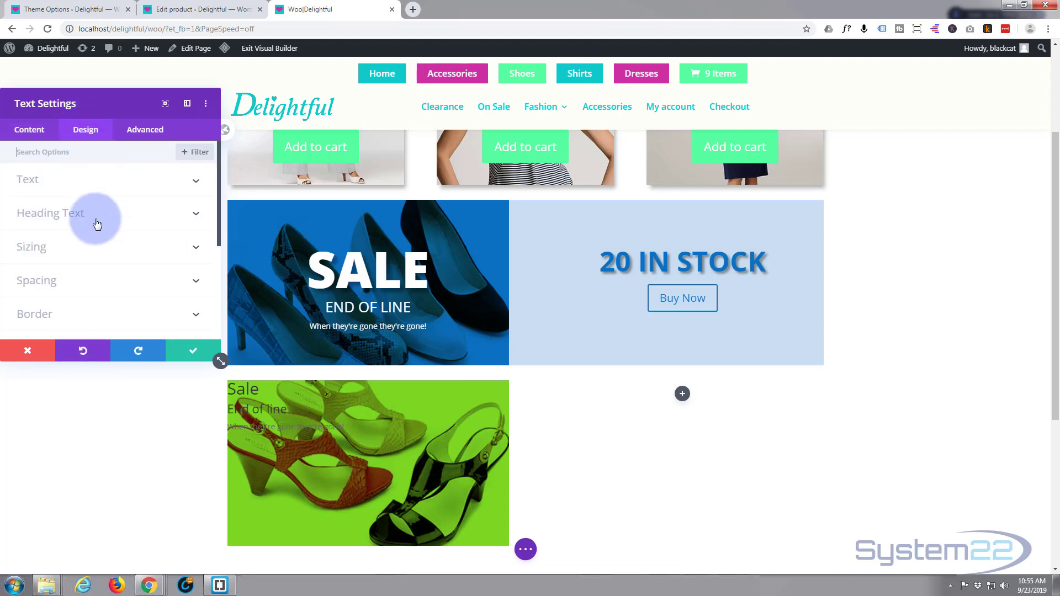
pyautogui.click(105, 181)
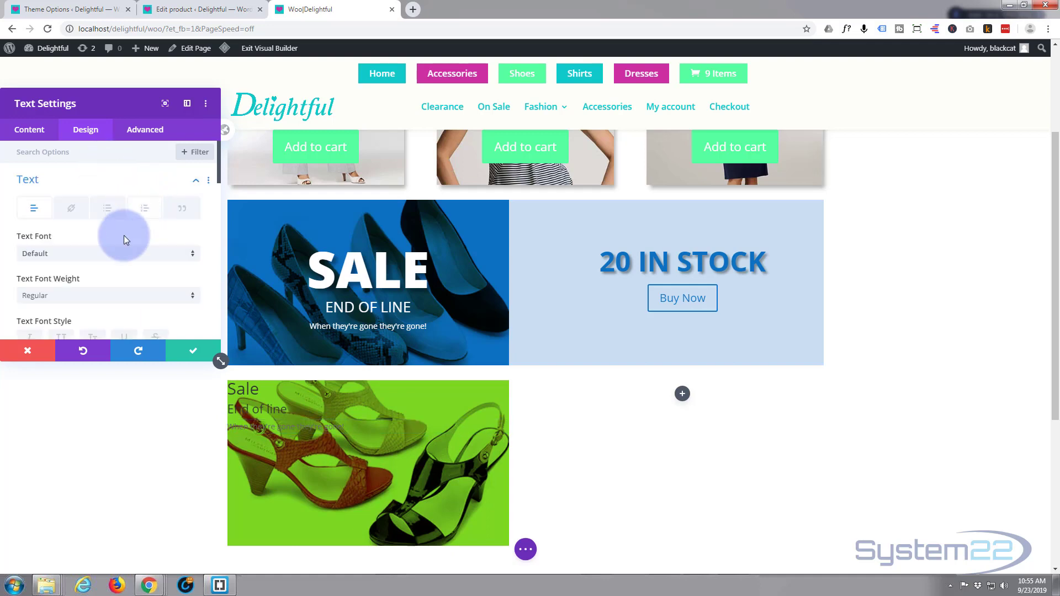
pyautogui.scroll(-1, 129, 225)
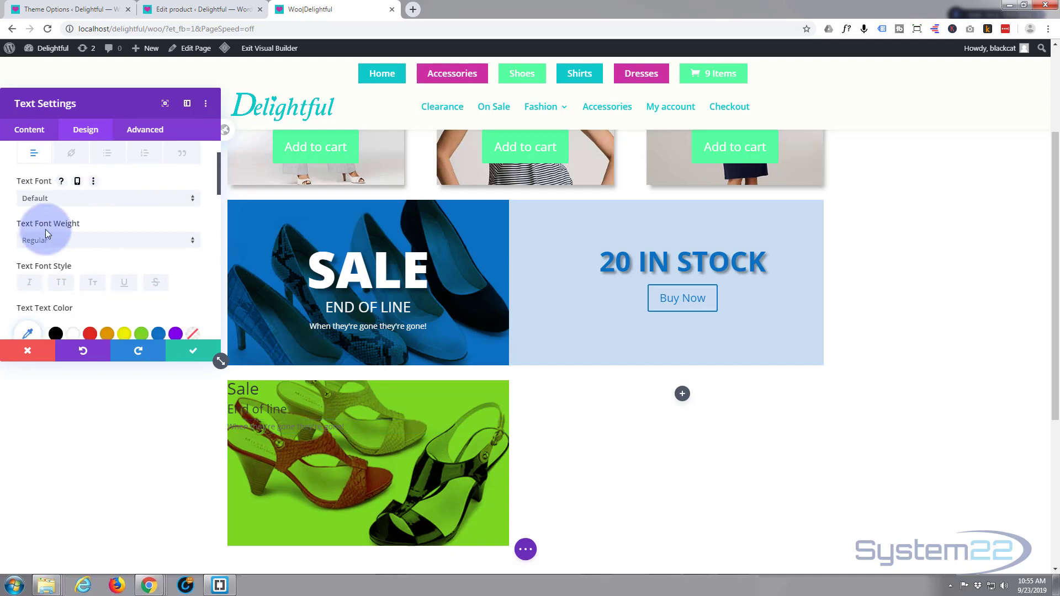
pyautogui.scroll(-2, 81, 240)
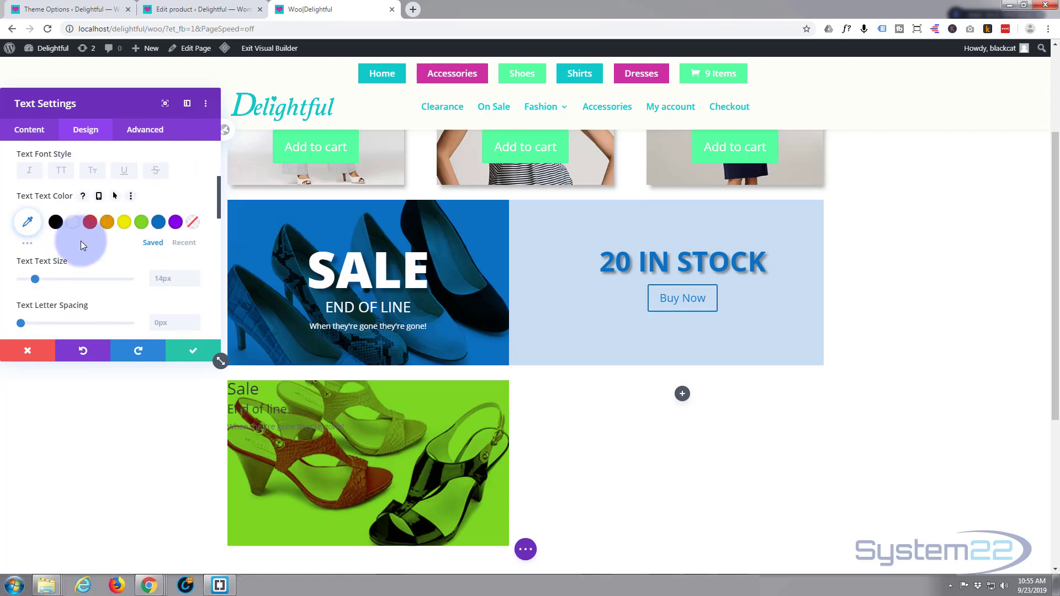
pyautogui.scroll(-3, 80, 241)
pyautogui.scroll(-3, 81, 240)
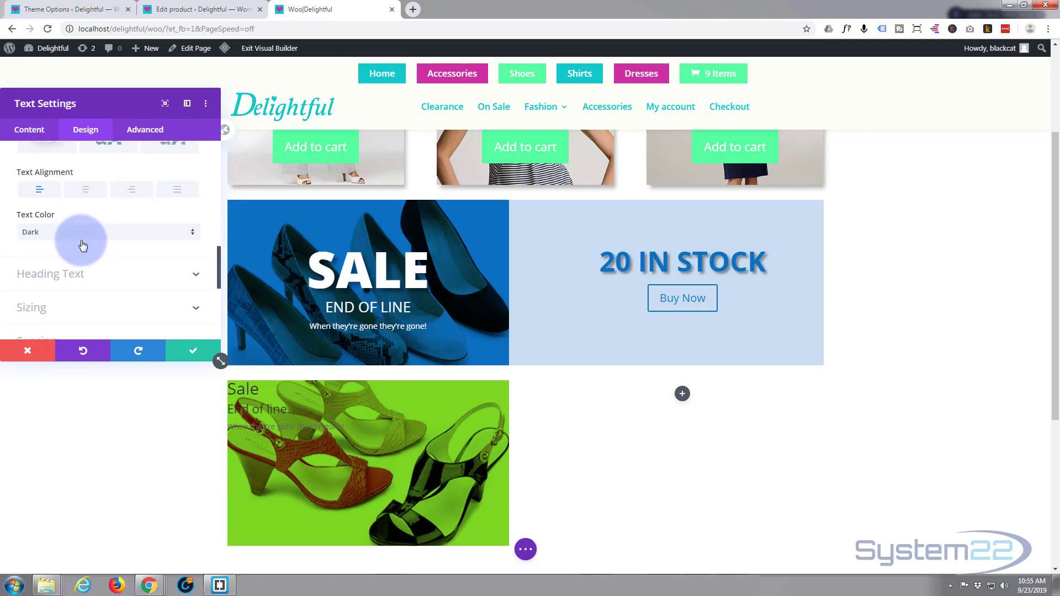
pyautogui.click(86, 190)
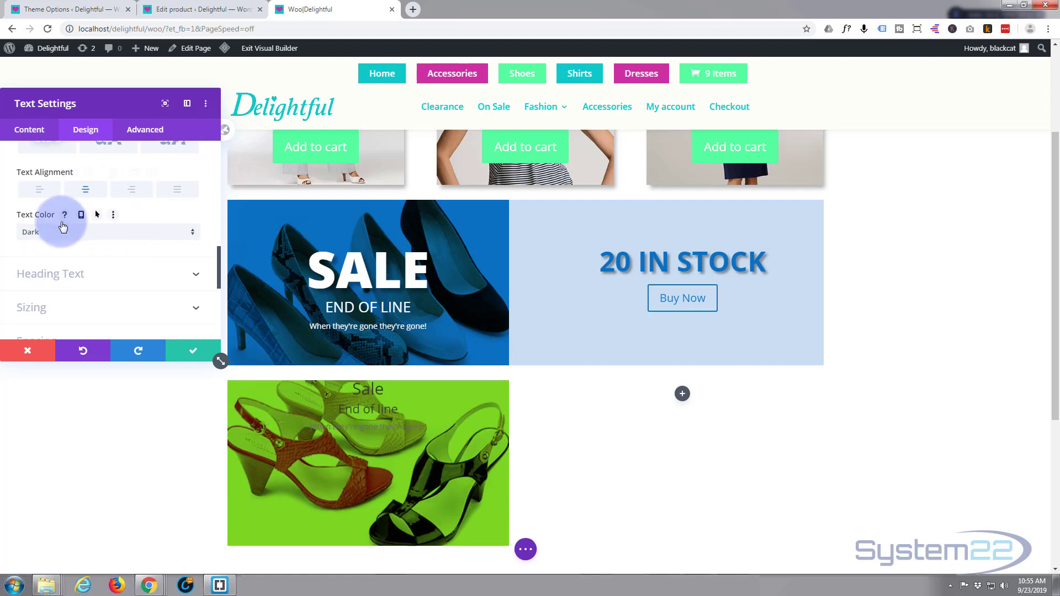
pyautogui.click(86, 232)
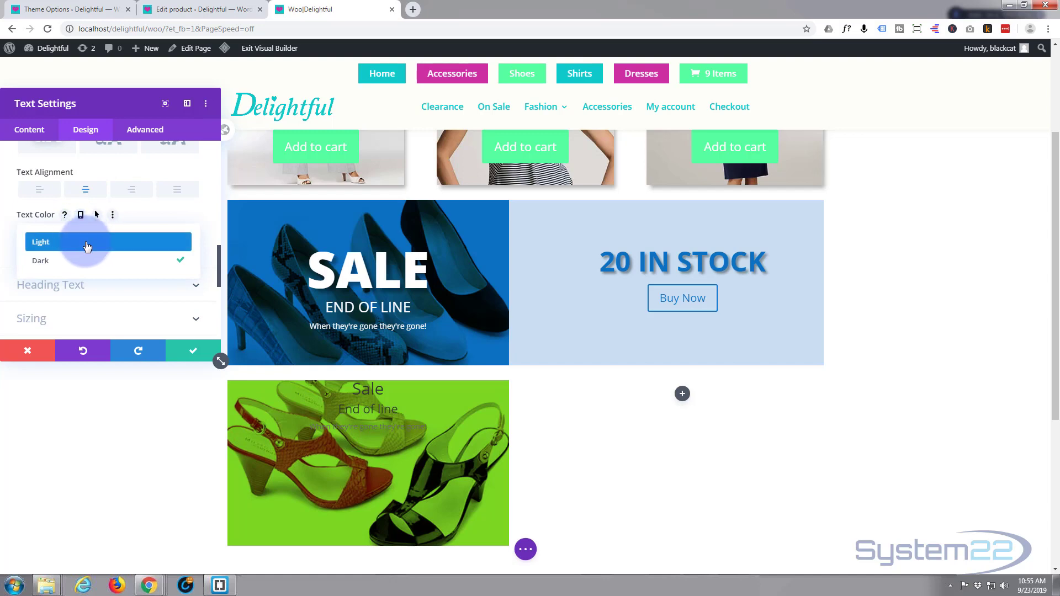
pyautogui.click(50, 249)
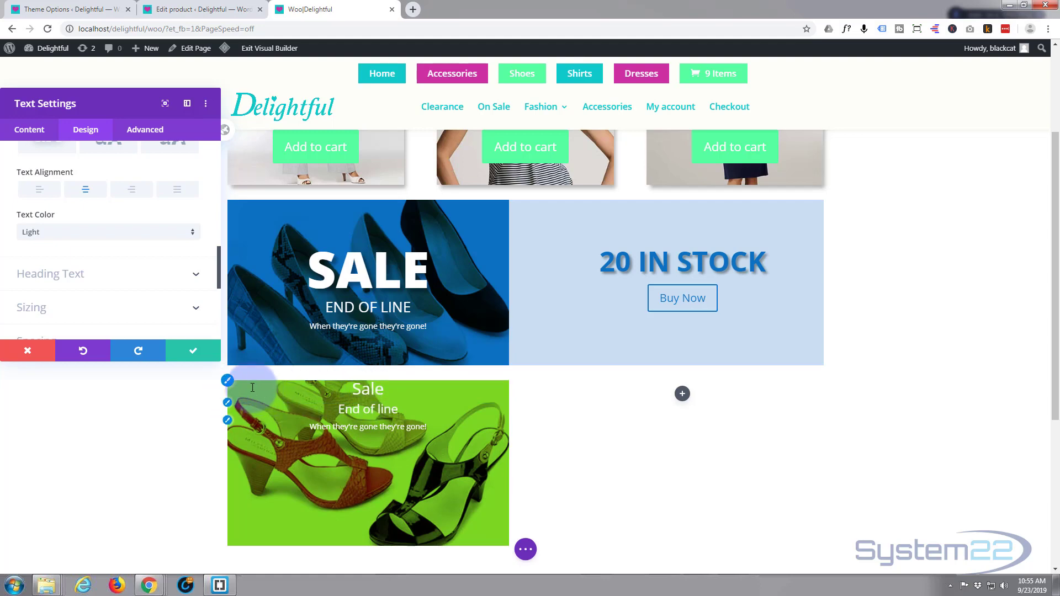
# Step: Enlarge the Heading 1 text size of the "Sale" line to about 90px
pyautogui.click(231, 384)
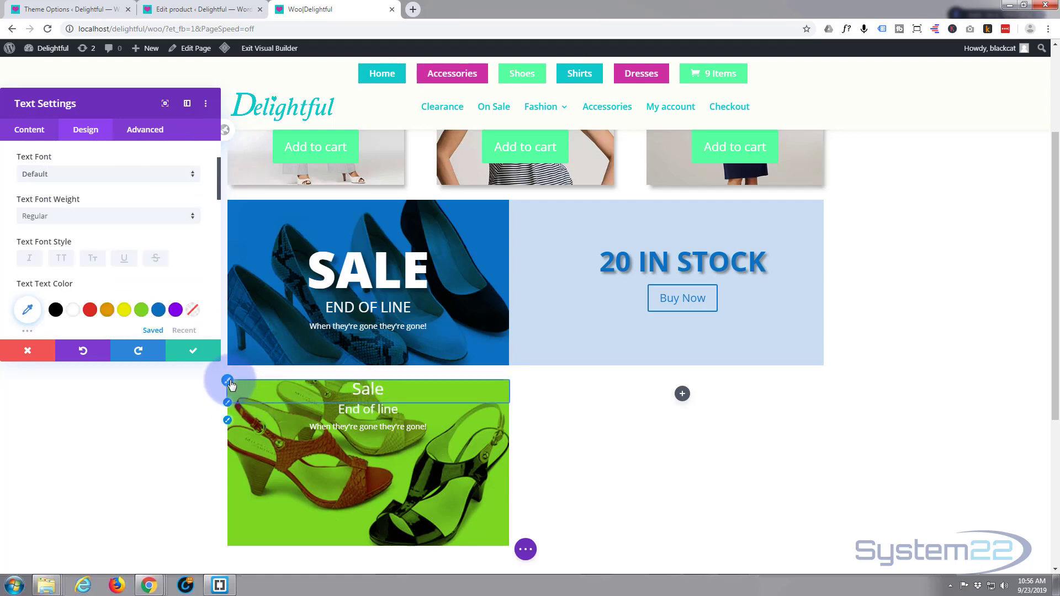
pyautogui.click(64, 267)
pyautogui.click(41, 197)
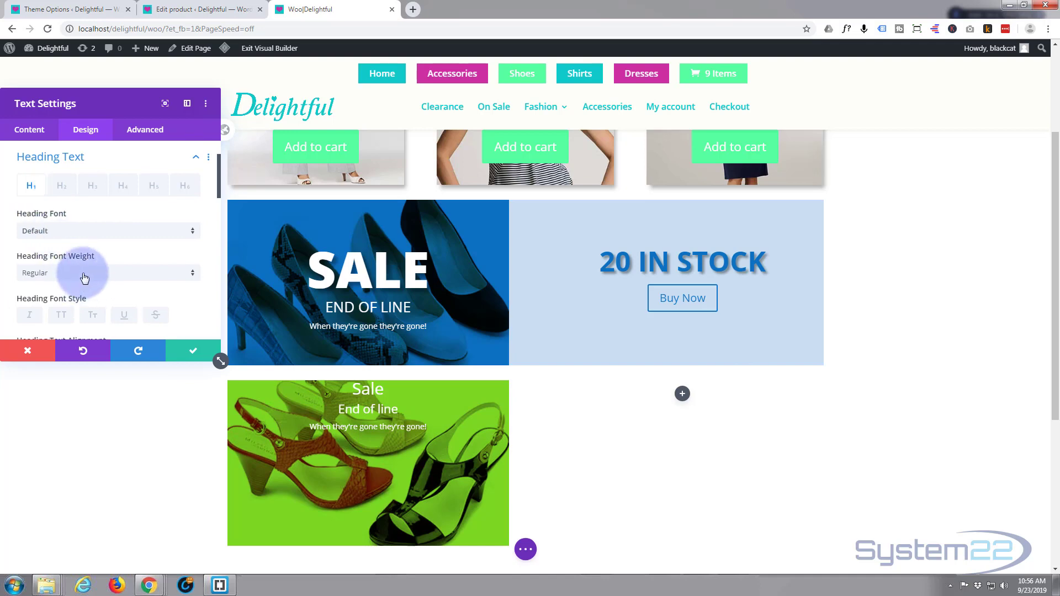
pyautogui.scroll(-3, 85, 270)
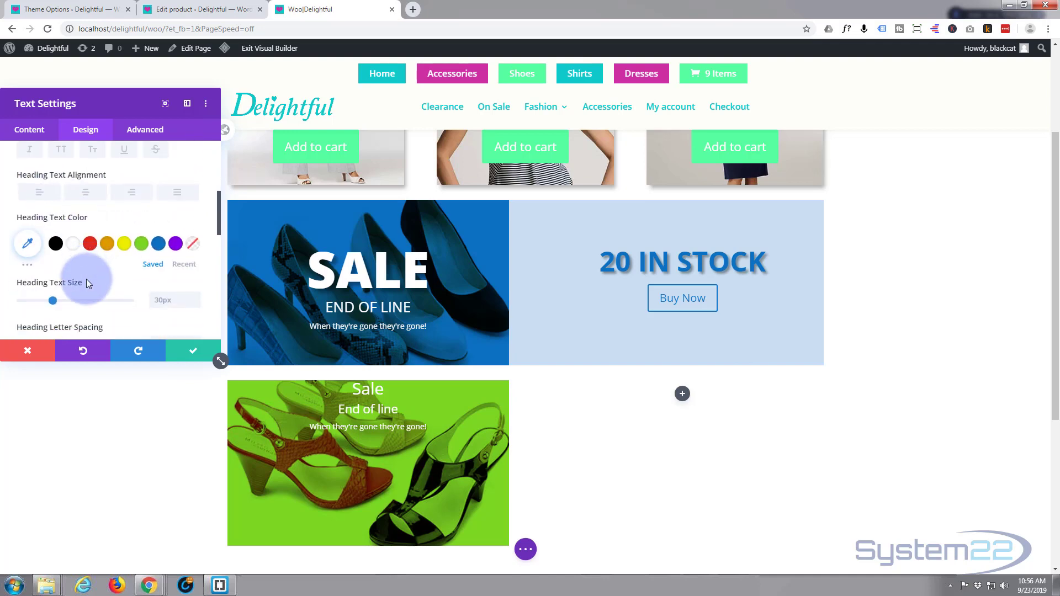
pyautogui.scroll(-1, 83, 273)
pyautogui.moveTo(53, 244); pyautogui.dragTo(122, 264)
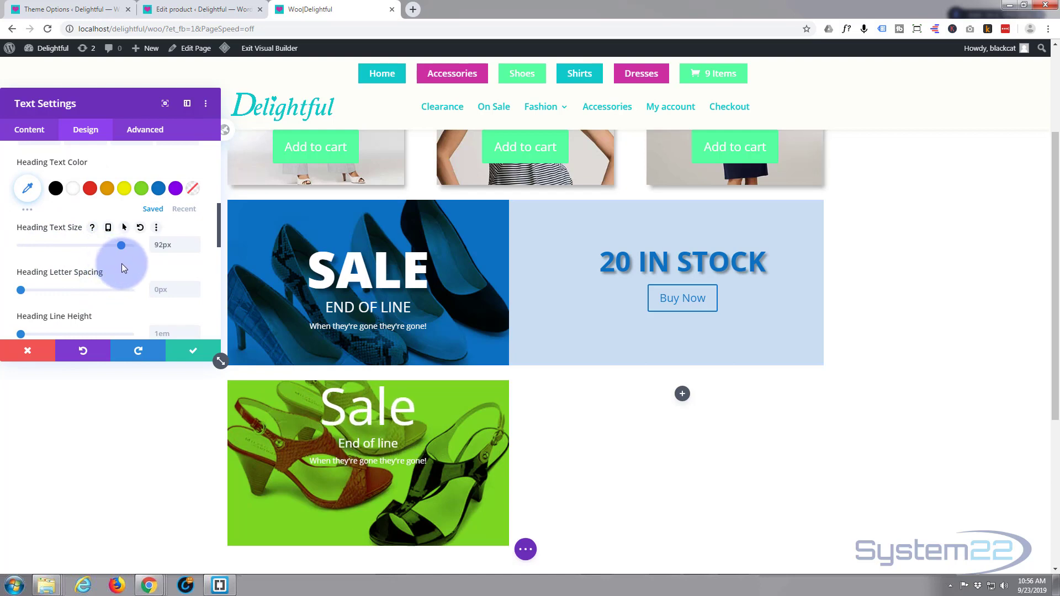
# Step: Set the "Sale" heading's font weight to Ultra Bold and its font style to uppercase
pyautogui.scroll(2, 116, 264)
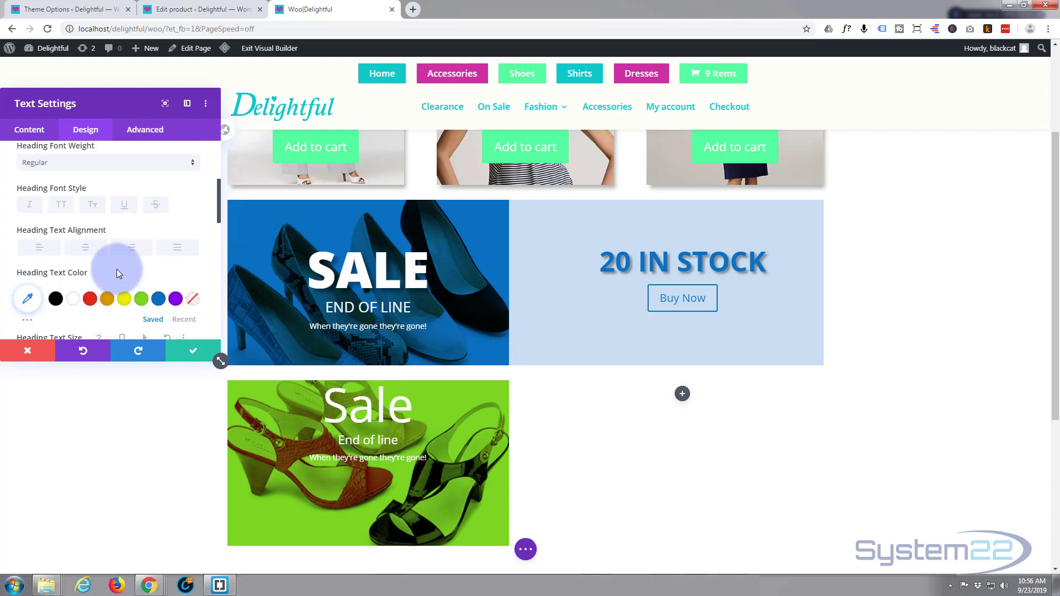
pyautogui.scroll(3, 117, 270)
pyautogui.scroll(-1, 117, 268)
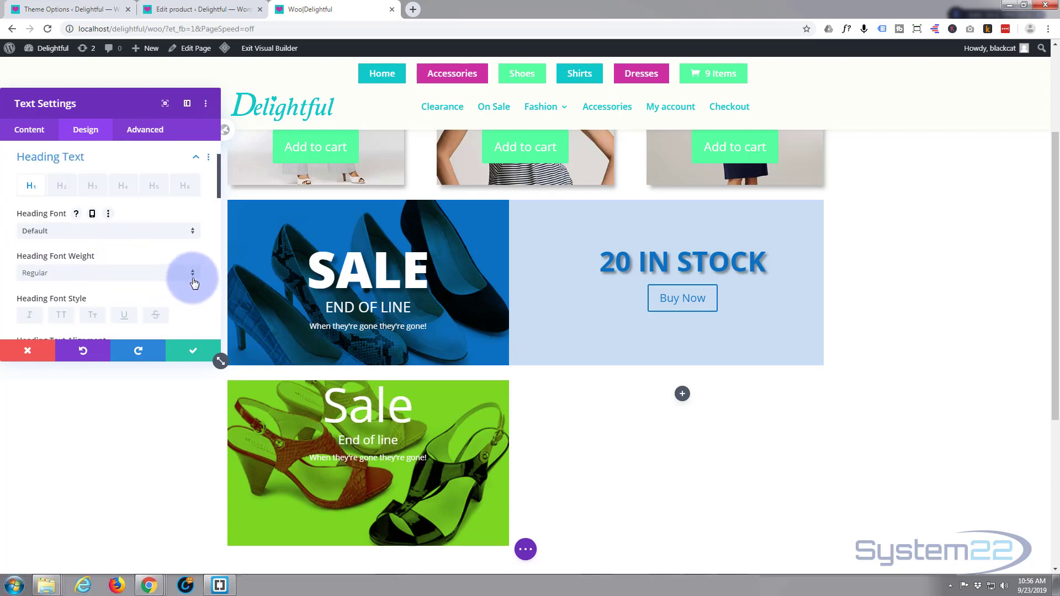
pyautogui.click(193, 274)
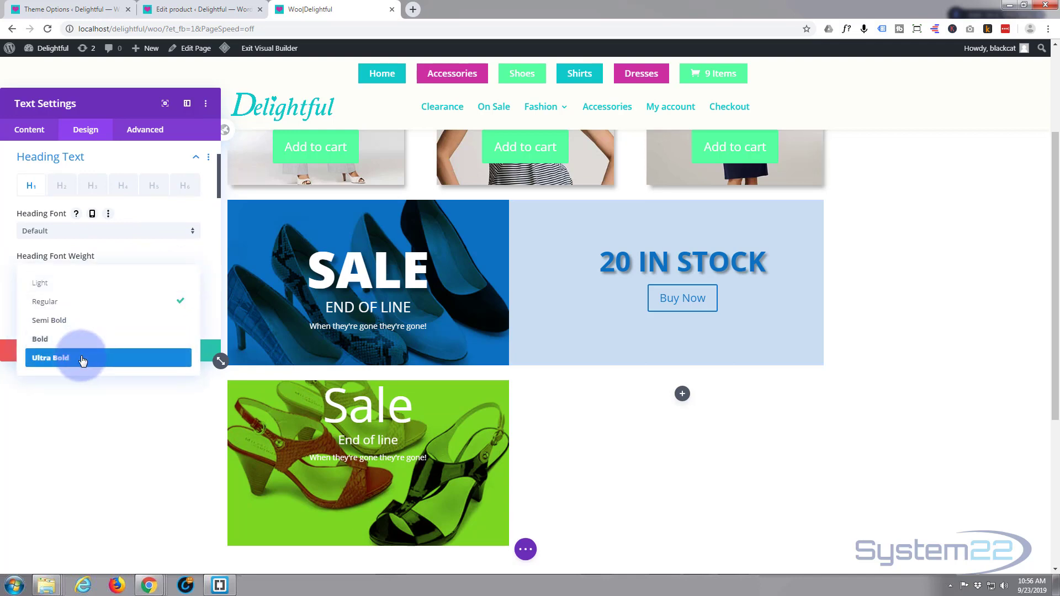
pyautogui.click(81, 359)
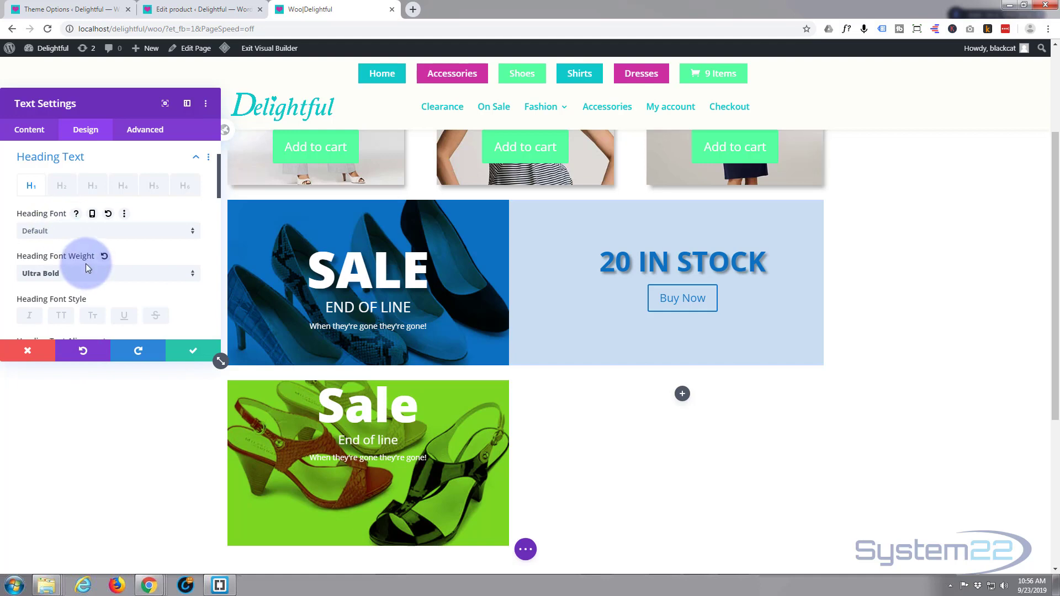
pyautogui.scroll(-2, 85, 265)
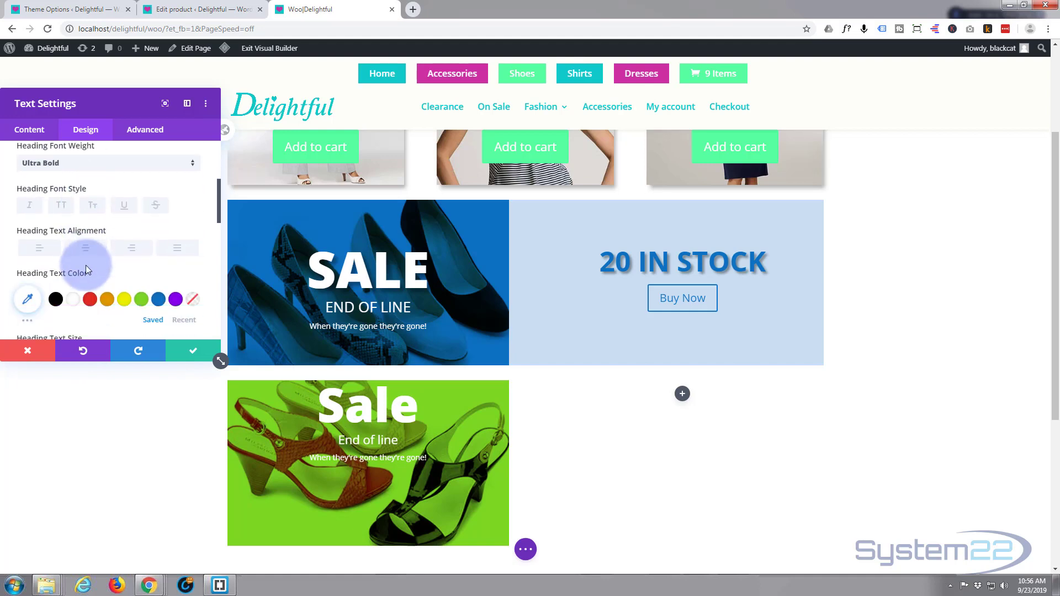
pyautogui.click(61, 207)
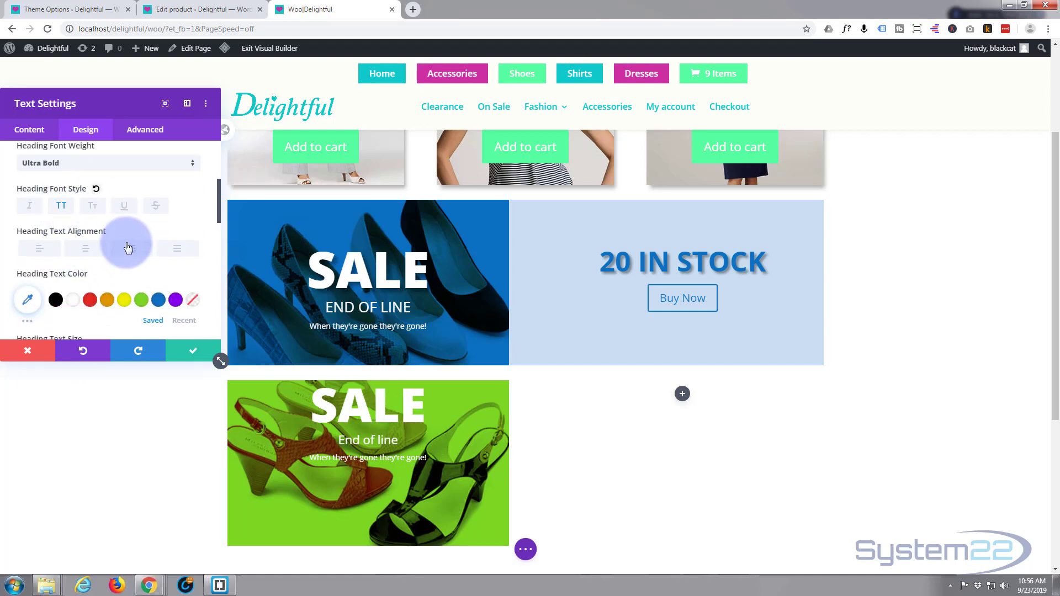
# Step: Apply the second text shadow preset, with 0.08em horizontal length, to the "Sale" heading
pyautogui.scroll(-1, 126, 242)
pyautogui.scroll(-4, 126, 240)
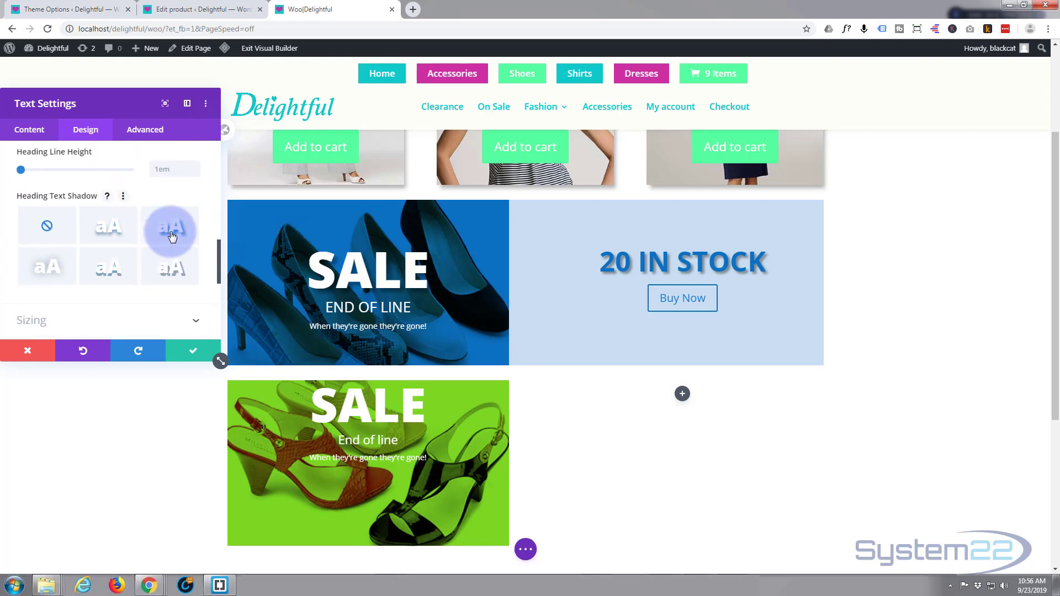
pyautogui.click(171, 236)
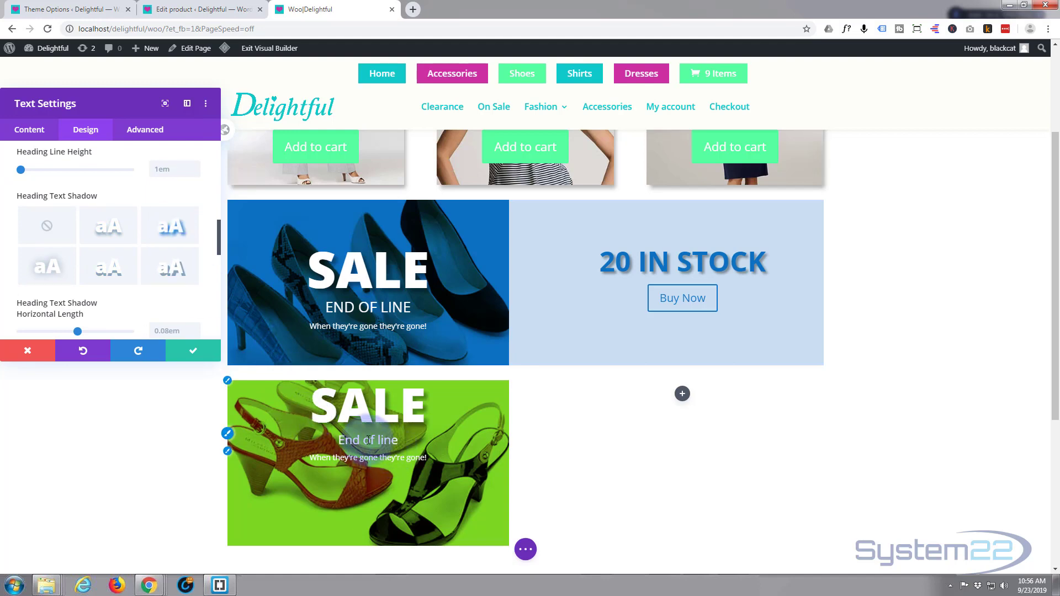
# Step: Make the "End of line" Heading 3 uppercase and set its text size to 25px
pyautogui.click(228, 435)
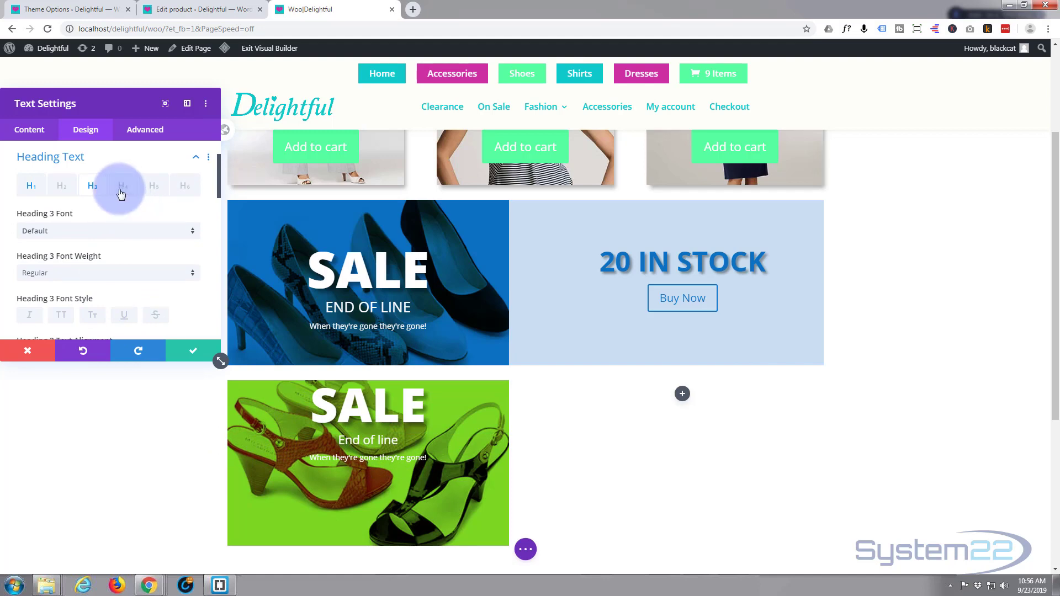
pyautogui.scroll(-1, 77, 279)
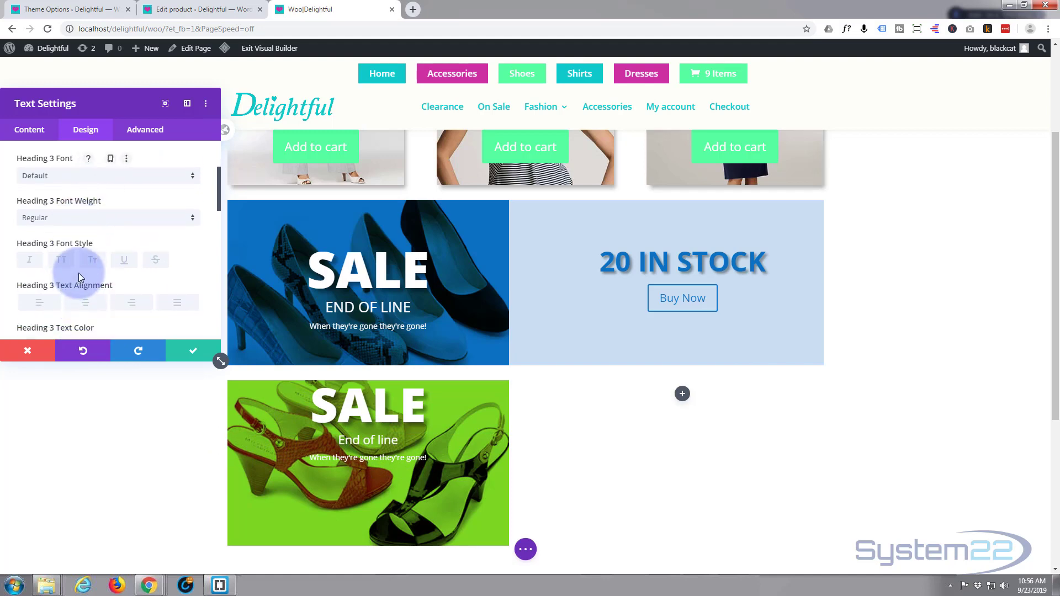
pyautogui.click(62, 260)
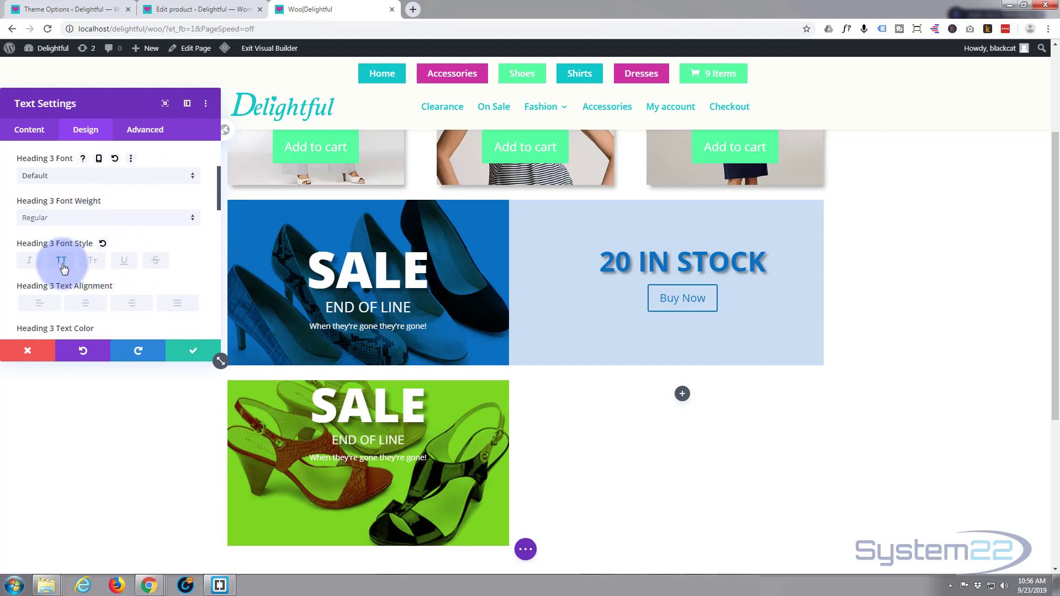
pyautogui.scroll(-1, 66, 266)
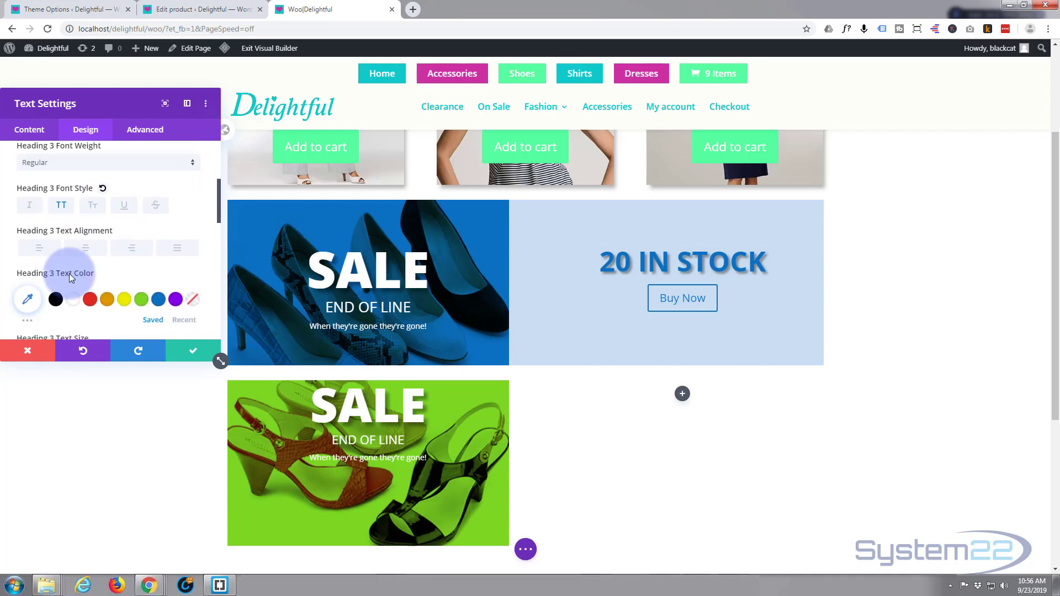
pyautogui.scroll(-2, 69, 268)
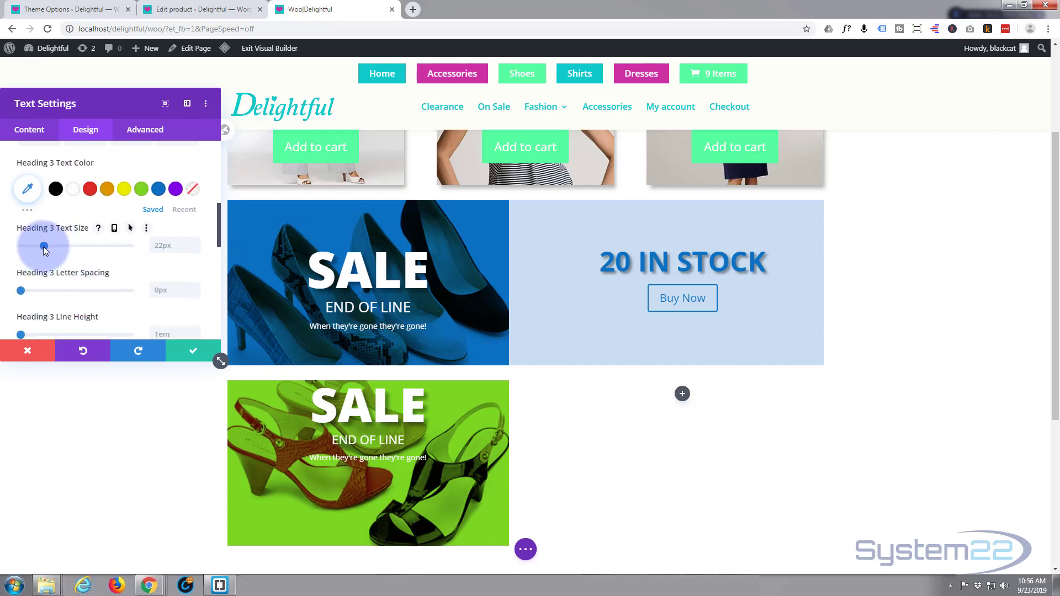
pyautogui.moveTo(45, 250); pyautogui.dragTo(49, 251)
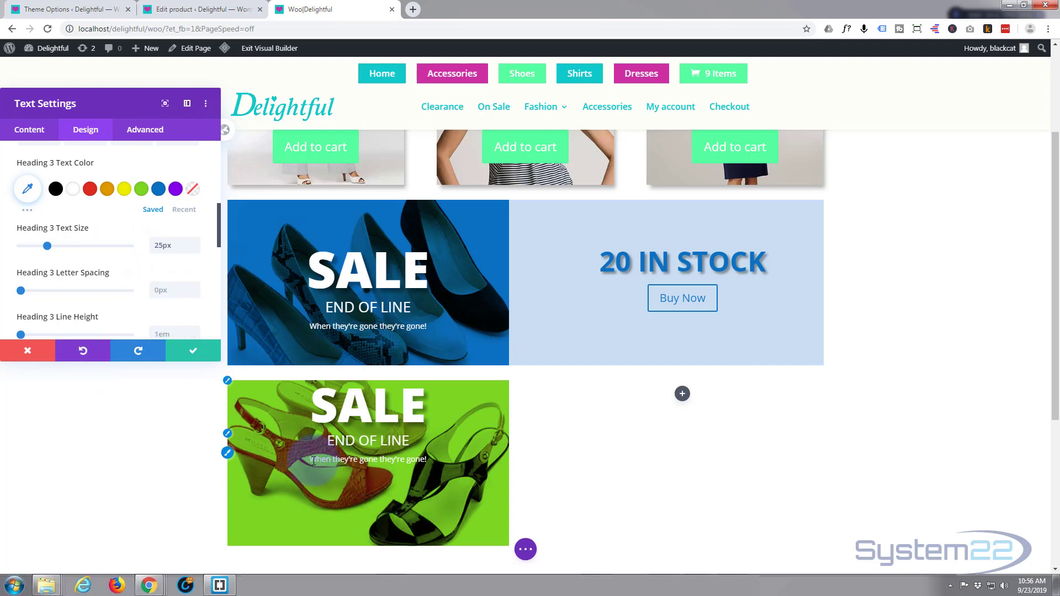
# Step: Set the body text size of the "When they're gone they're gone!" line in the green banner to 17px
pyautogui.click(228, 454)
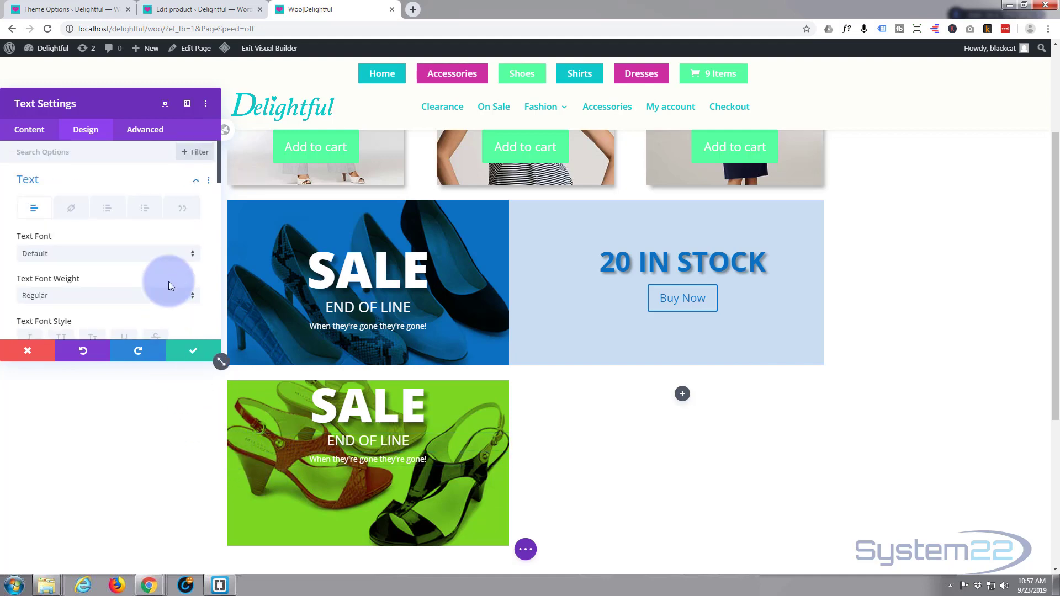
pyautogui.scroll(-3, 171, 252)
pyautogui.scroll(-2, 171, 250)
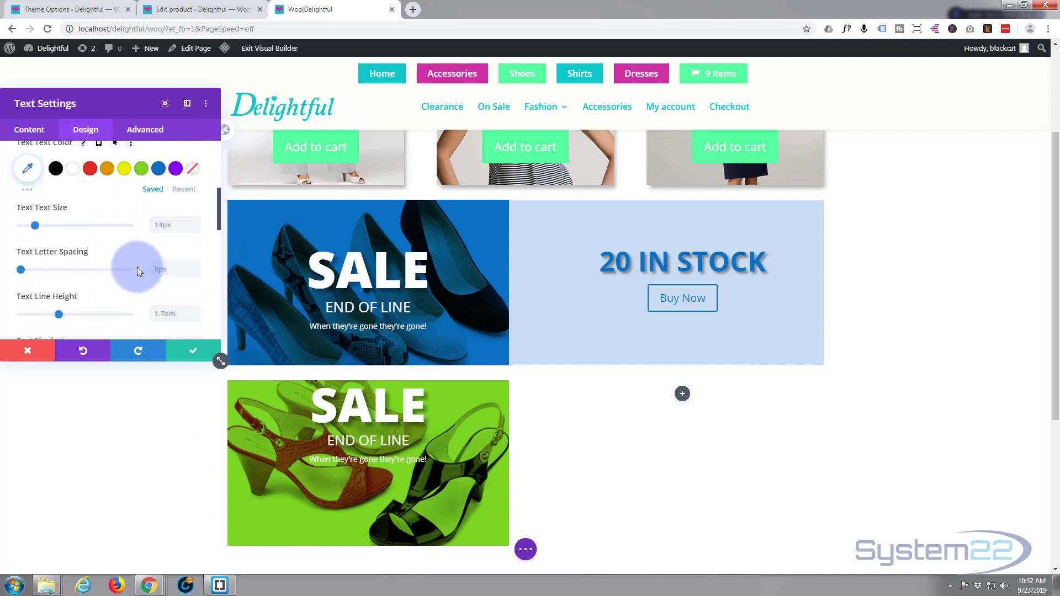
pyautogui.moveTo(31, 226); pyautogui.dragTo(39, 226)
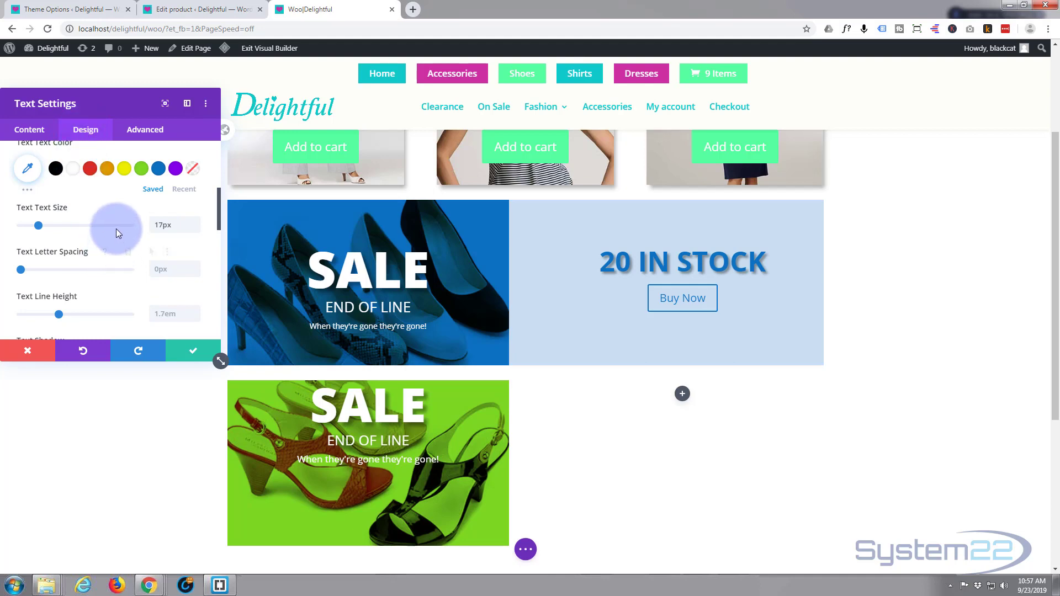
# Step: Give the green banner's text module a top padding of 80px and save its settings
pyautogui.scroll(-8, 117, 232)
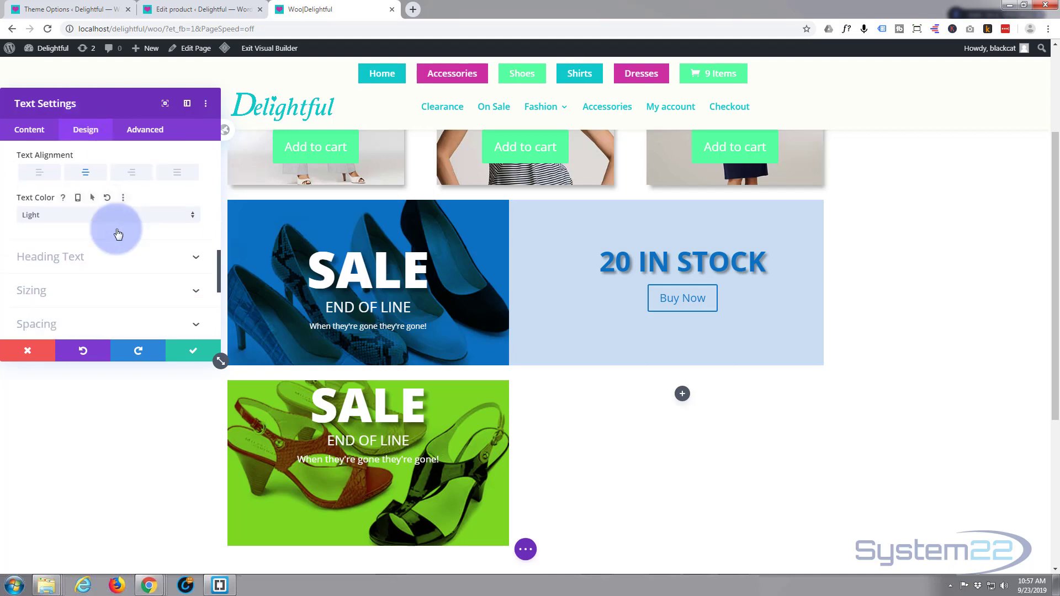
pyautogui.scroll(-5, 118, 231)
pyautogui.click(104, 208)
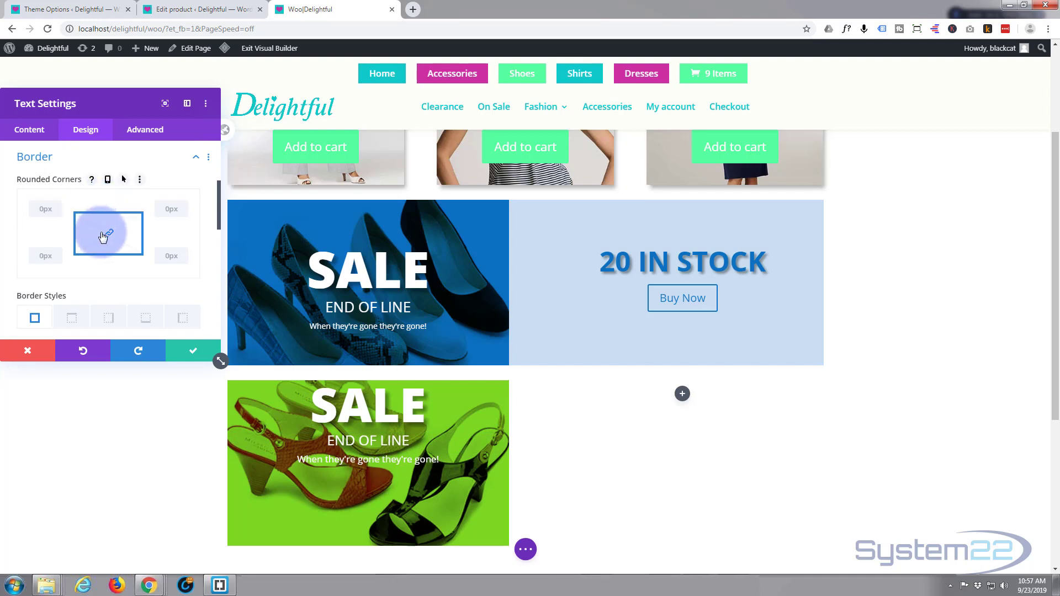
pyautogui.scroll(-2, 110, 236)
pyautogui.scroll(4, 111, 238)
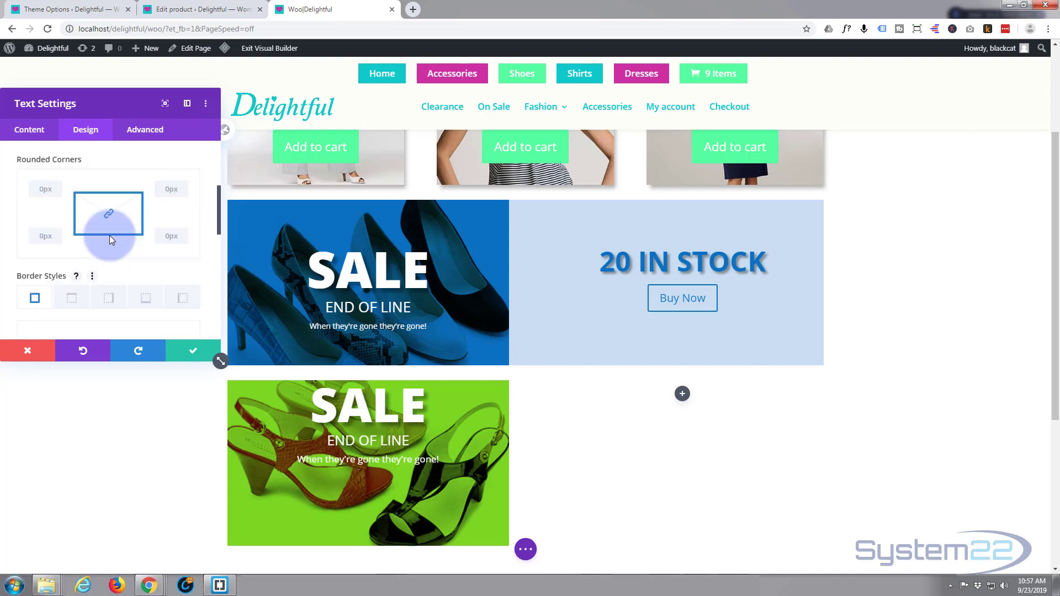
pyautogui.click(97, 226)
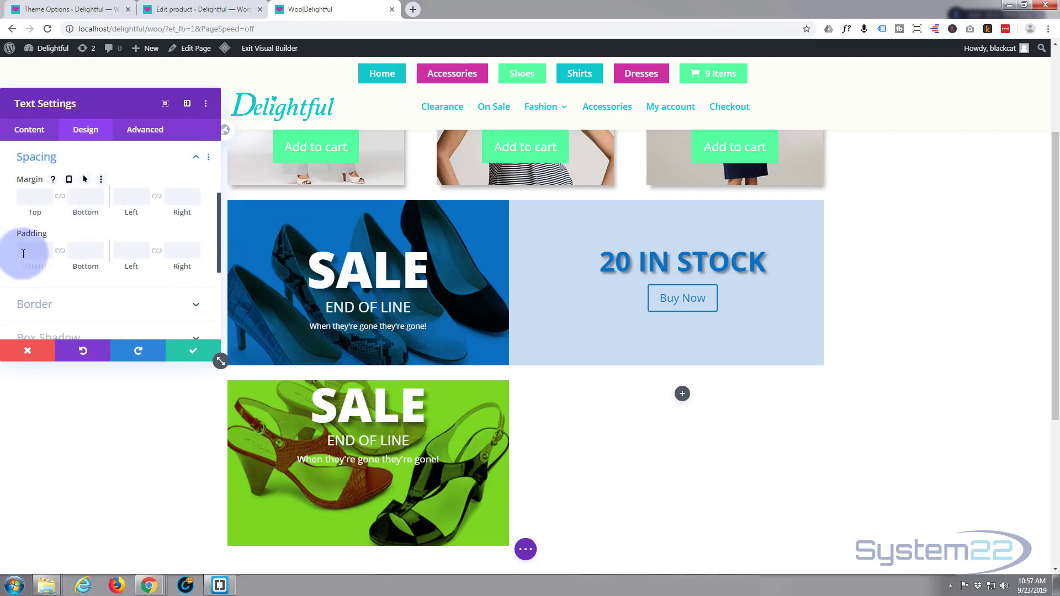
pyautogui.click(23, 253)
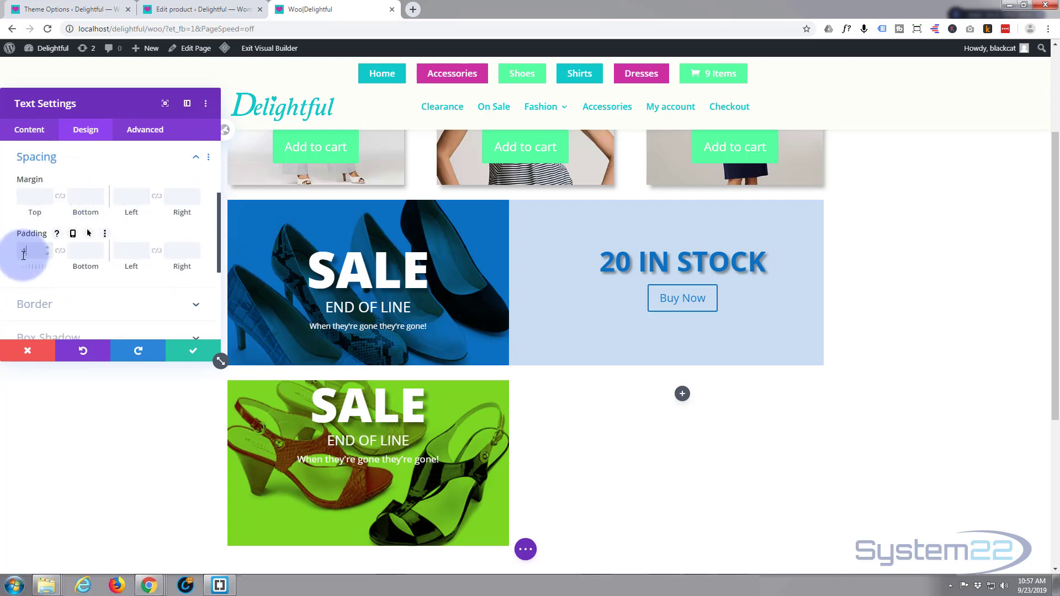
pyautogui.write('100px')
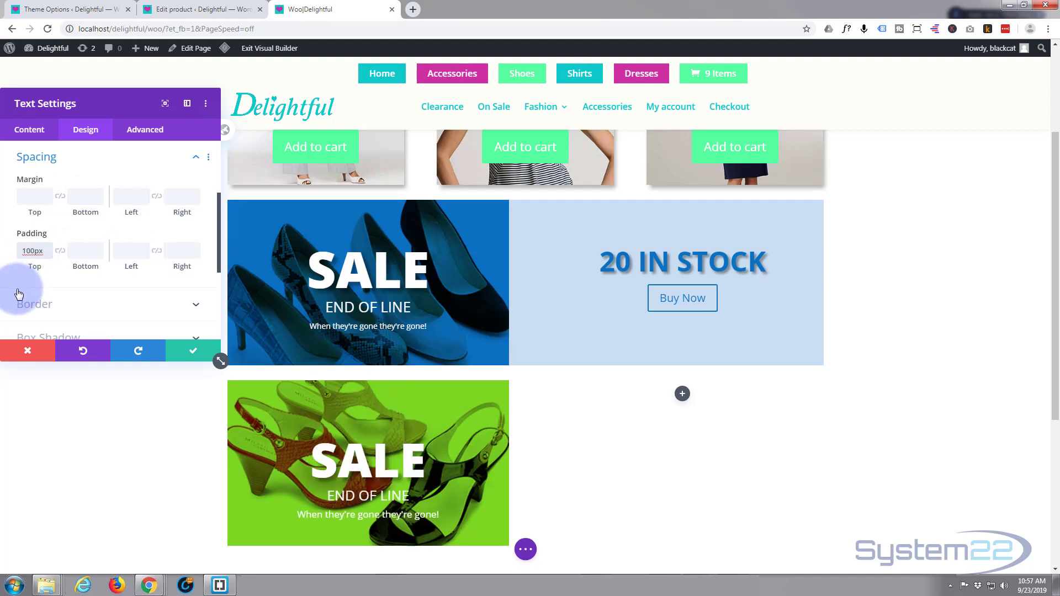
pyautogui.moveTo(21, 250); pyautogui.dragTo(29, 250)
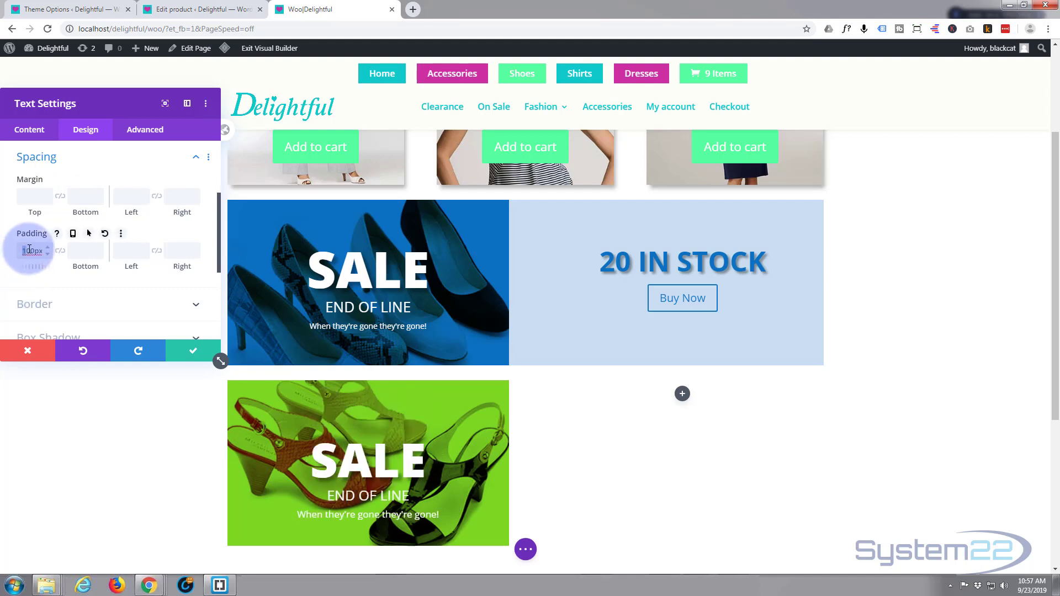
pyautogui.write('8')
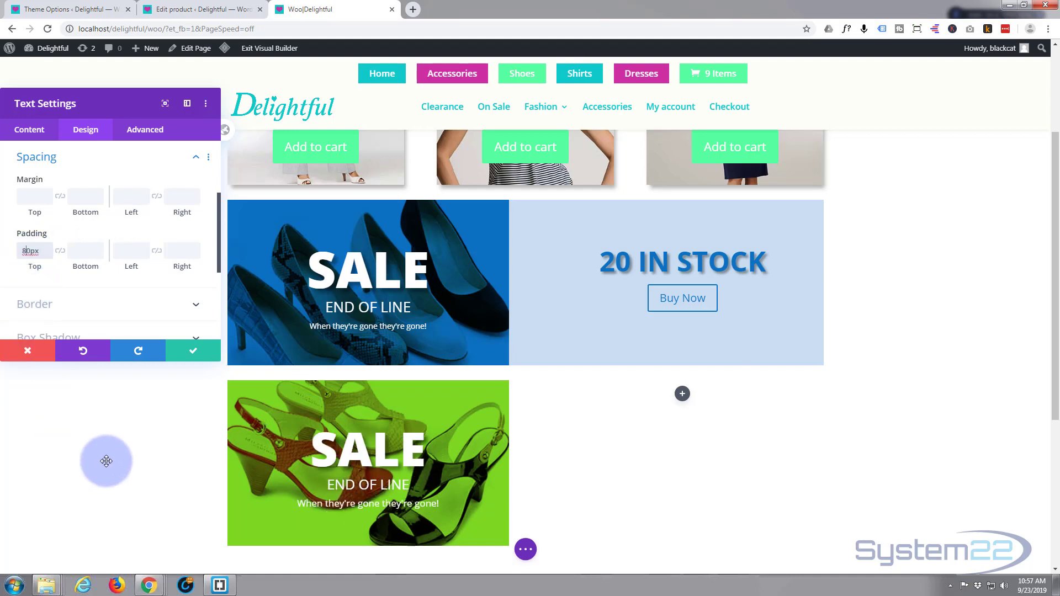
pyautogui.scroll(-1, 104, 459)
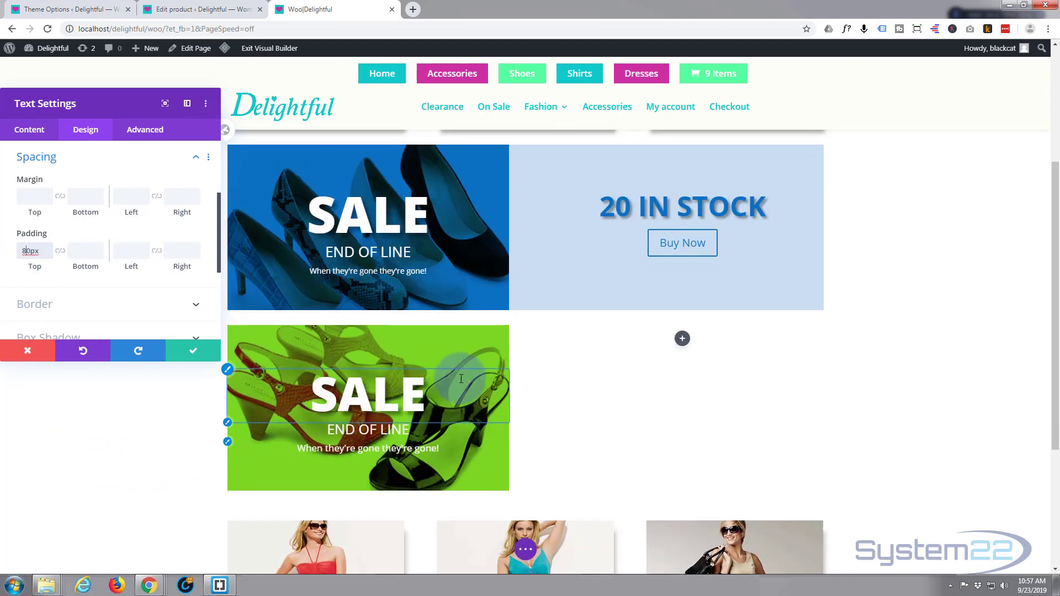
pyautogui.click(195, 354)
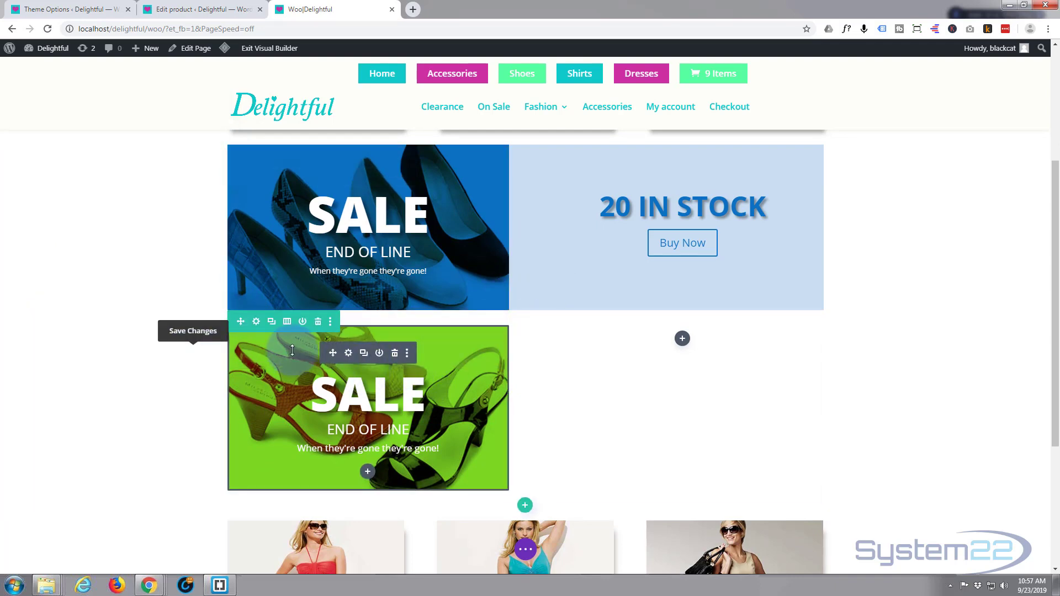
# Step: Set the background color of the green banner's row to the saved green swatch
pyautogui.click(487, 350)
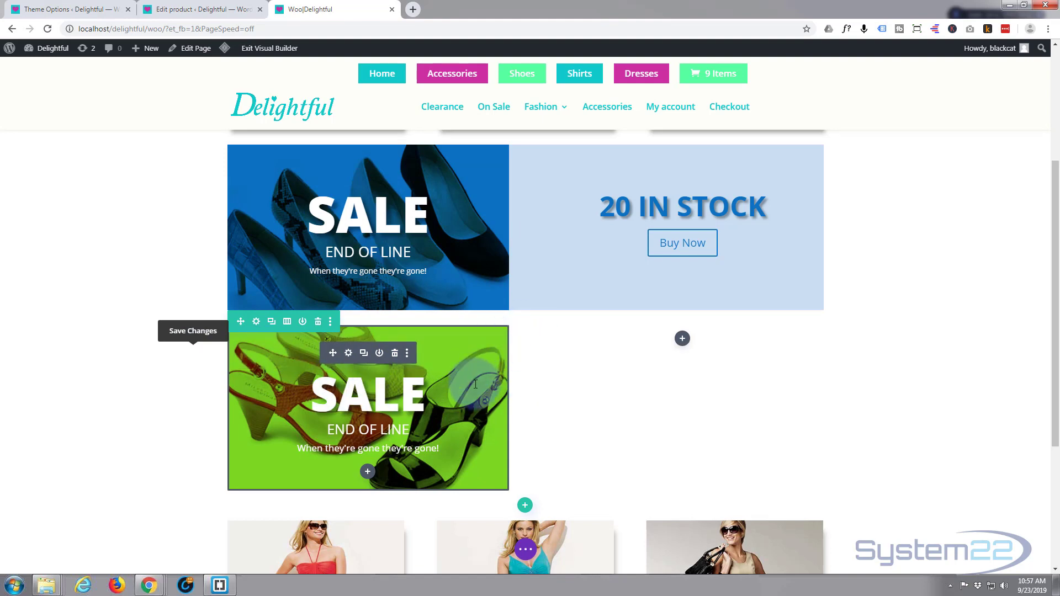
pyautogui.click(256, 321)
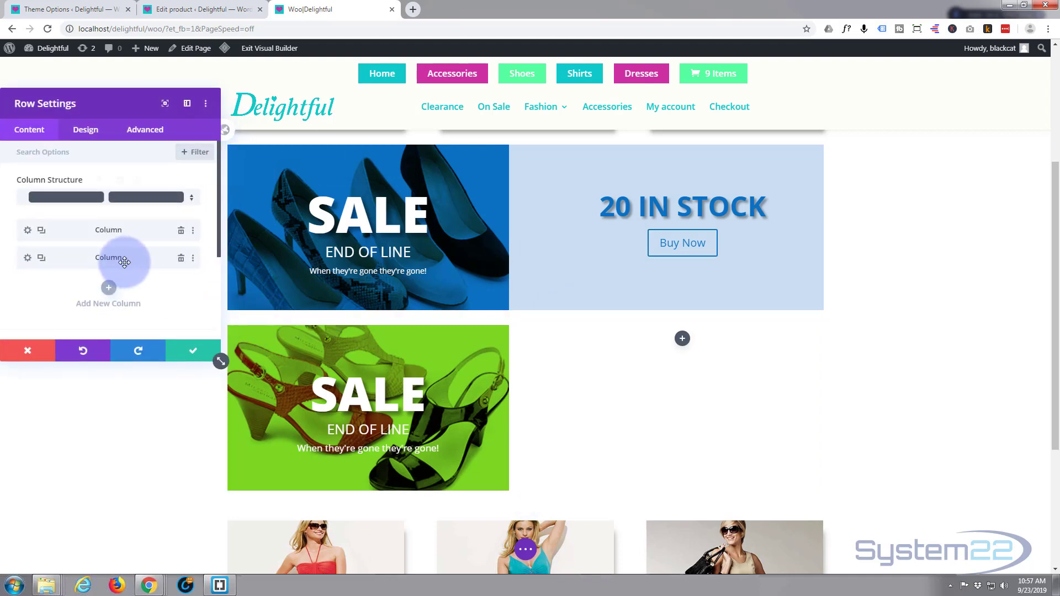
pyautogui.scroll(-3, 49, 152)
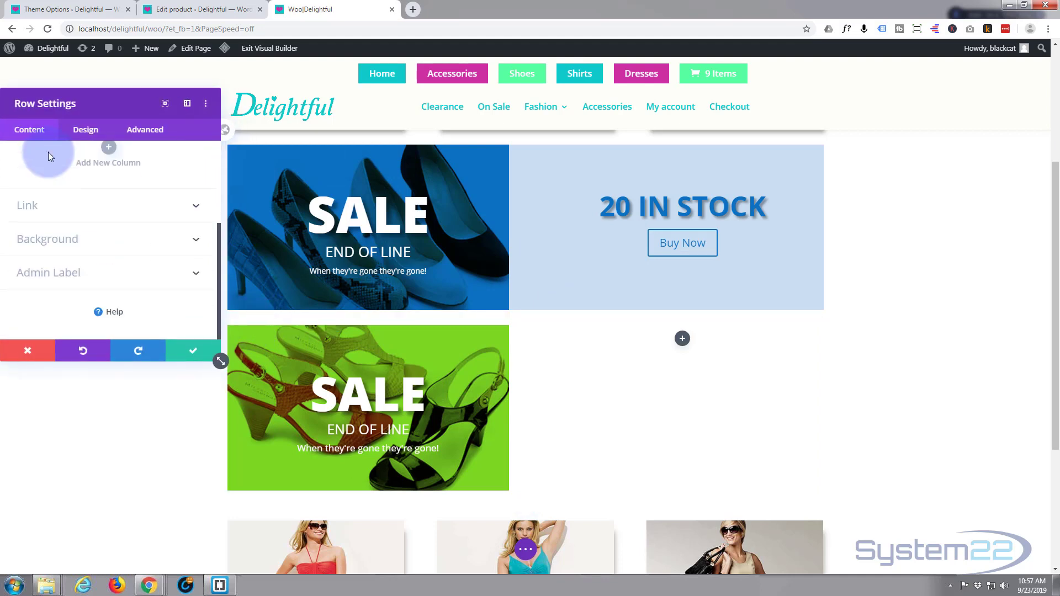
pyautogui.click(71, 238)
pyautogui.scroll(-3, 76, 236)
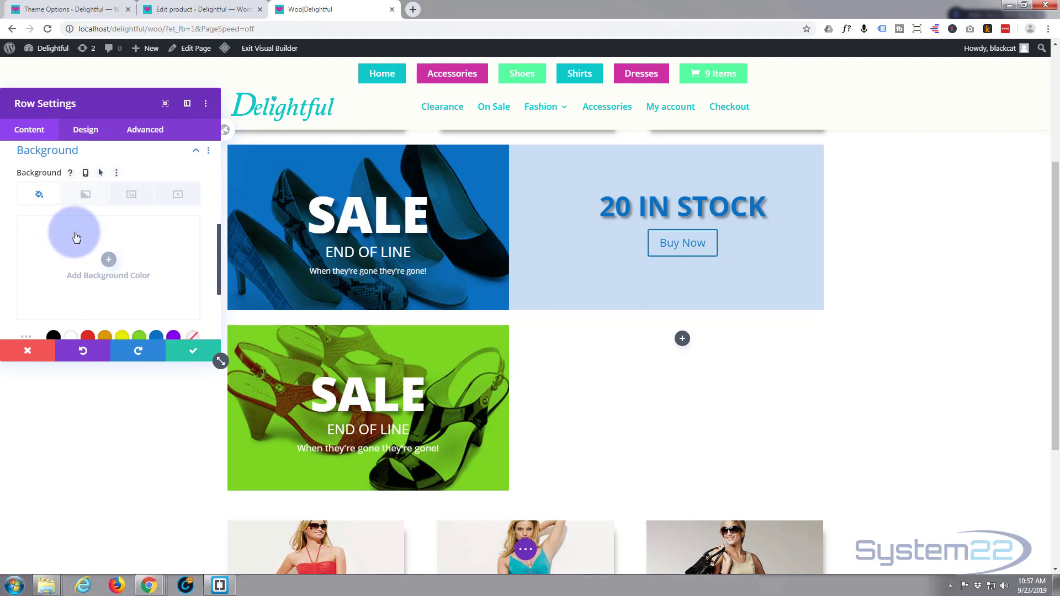
pyautogui.click(139, 257)
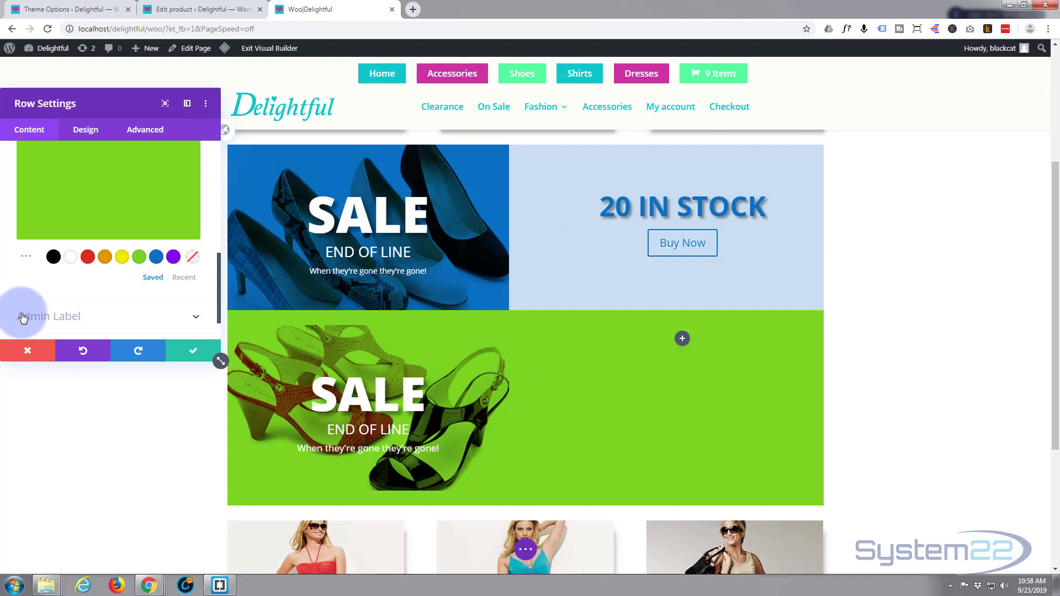
# Step: Lower the opacity of the row's green background to rgba(124,218,36,0.39)
pyautogui.scroll(1, 24, 318)
pyautogui.click(78, 247)
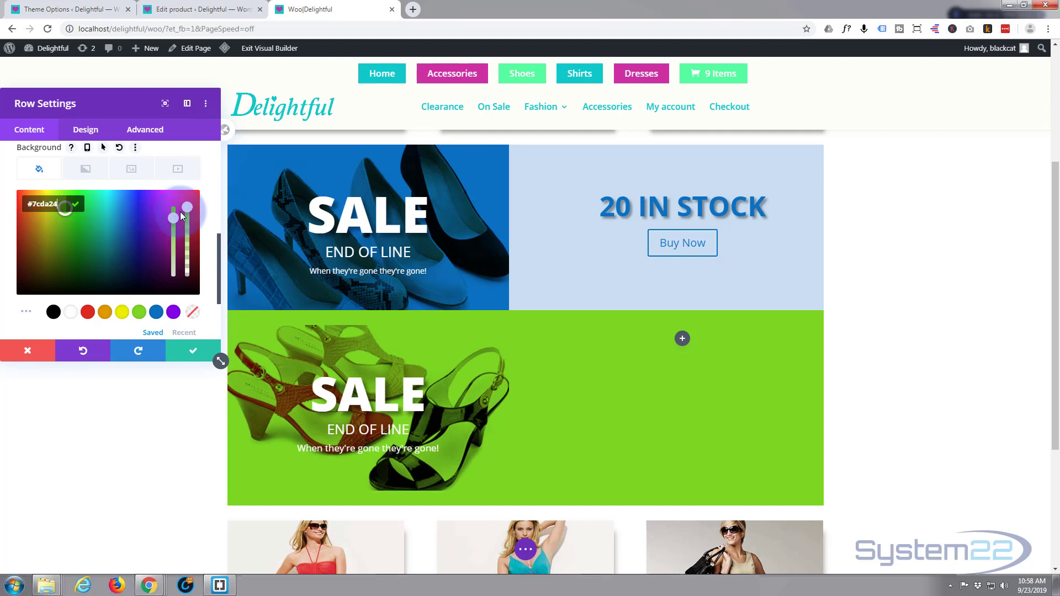
pyautogui.moveTo(188, 221); pyautogui.dragTo(186, 257)
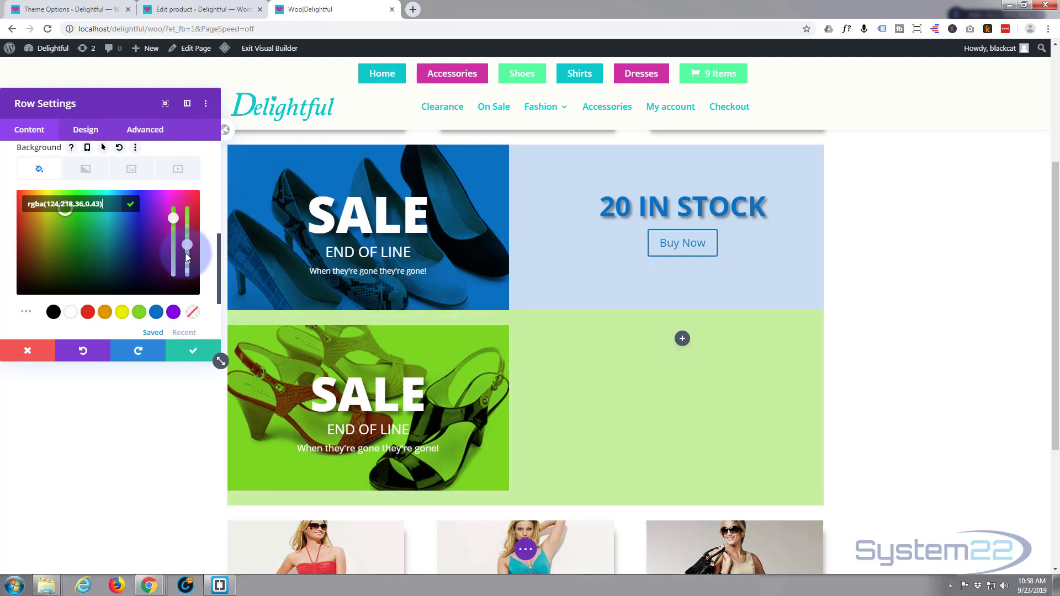
pyautogui.moveTo(187, 260); pyautogui.dragTo(187, 258)
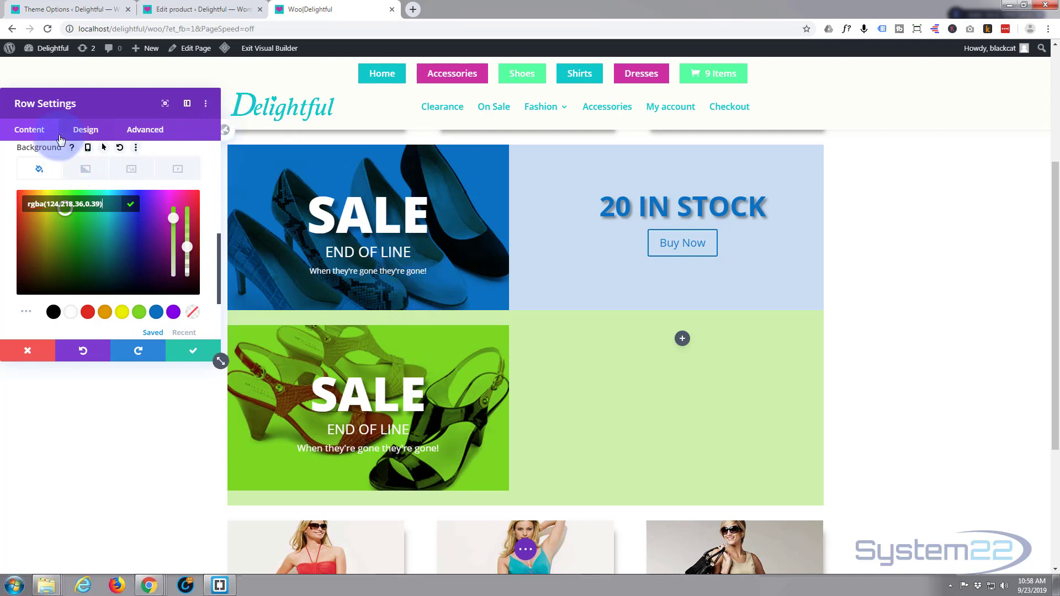
# Step: Set the row's top padding to 0px and link the bottom padding to the same value
pyautogui.scroll(1, 69, 143)
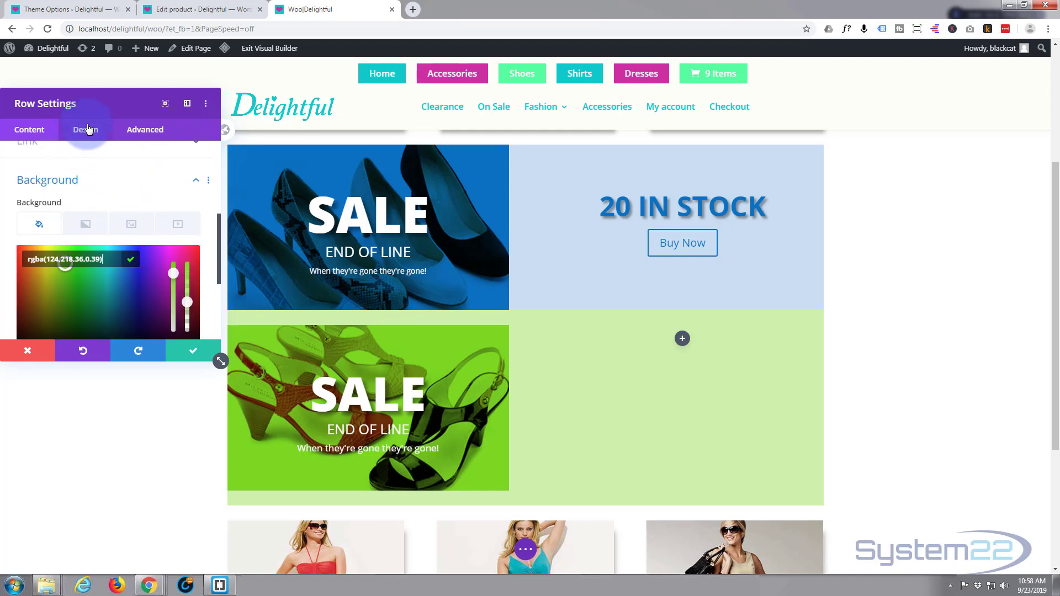
pyautogui.click(81, 129)
pyautogui.click(74, 216)
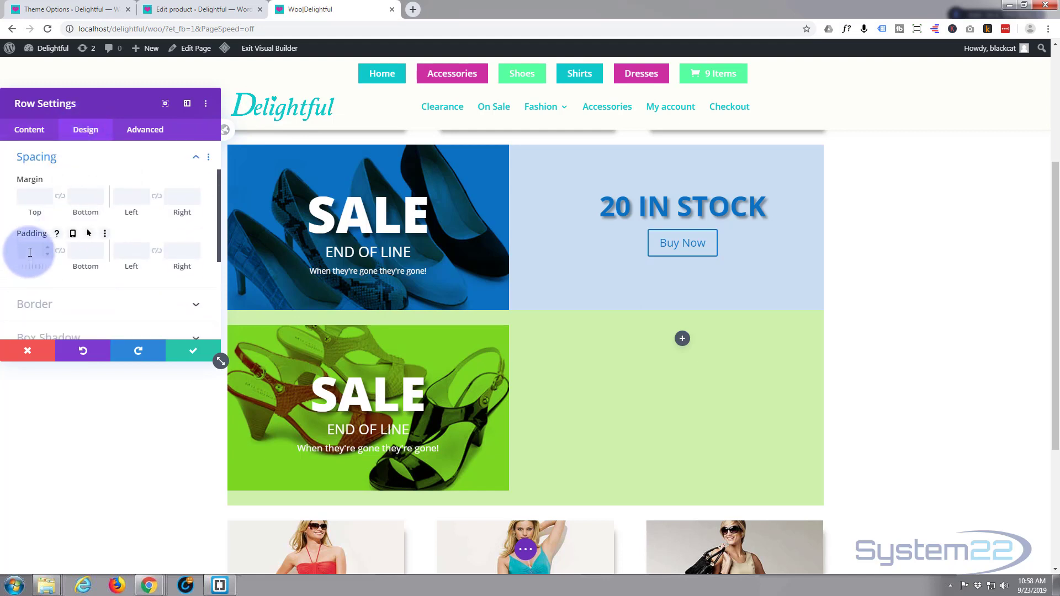
pyautogui.write('0')
pyautogui.click(61, 255)
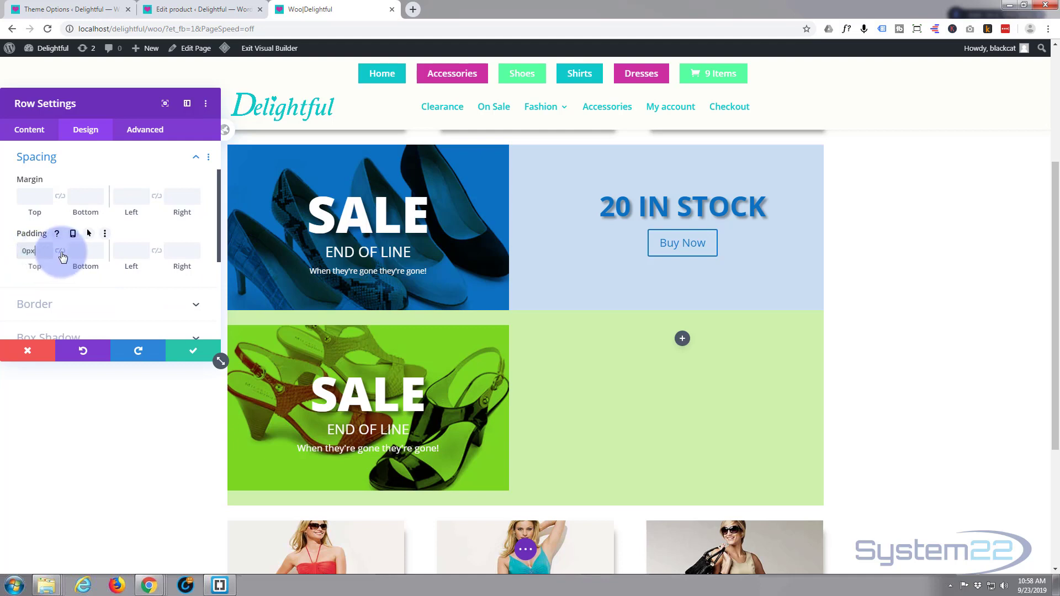
pyautogui.click(61, 251)
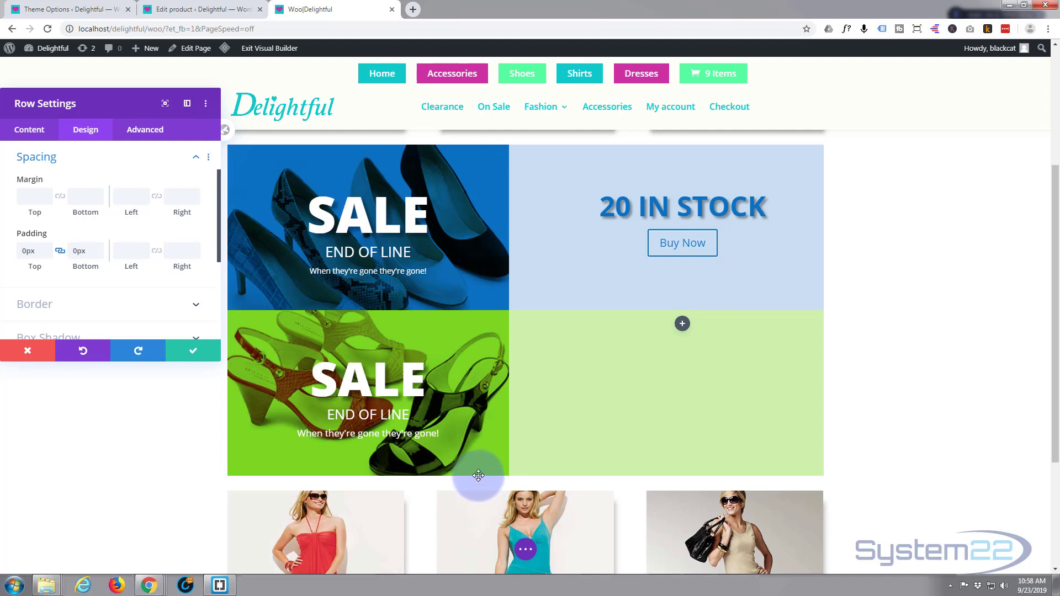
# Step: Give the green banner row a top margin of 30px and save the row settings
pyautogui.click(24, 194)
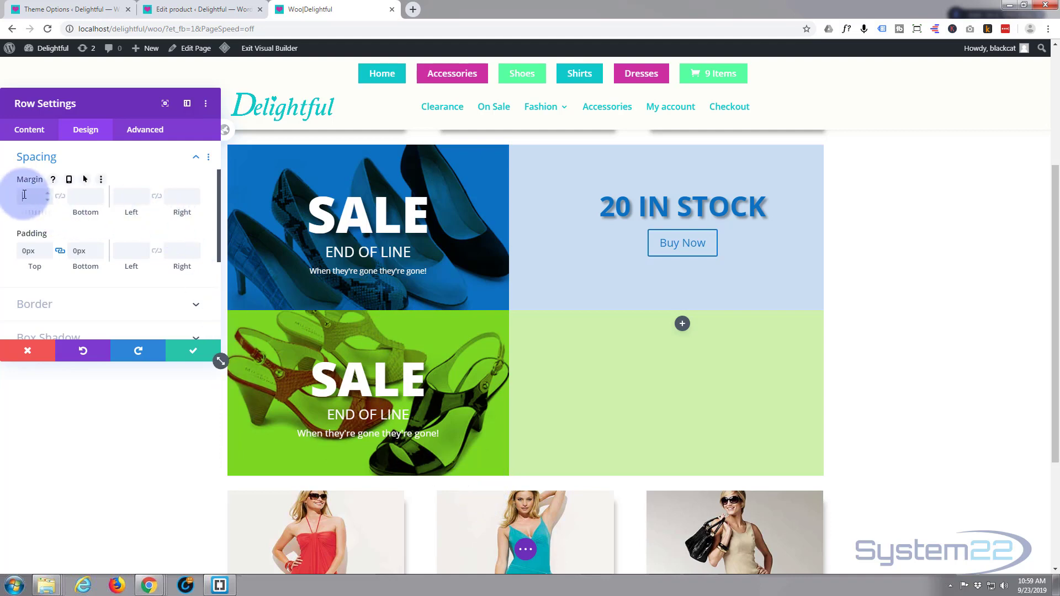
pyautogui.write('30')
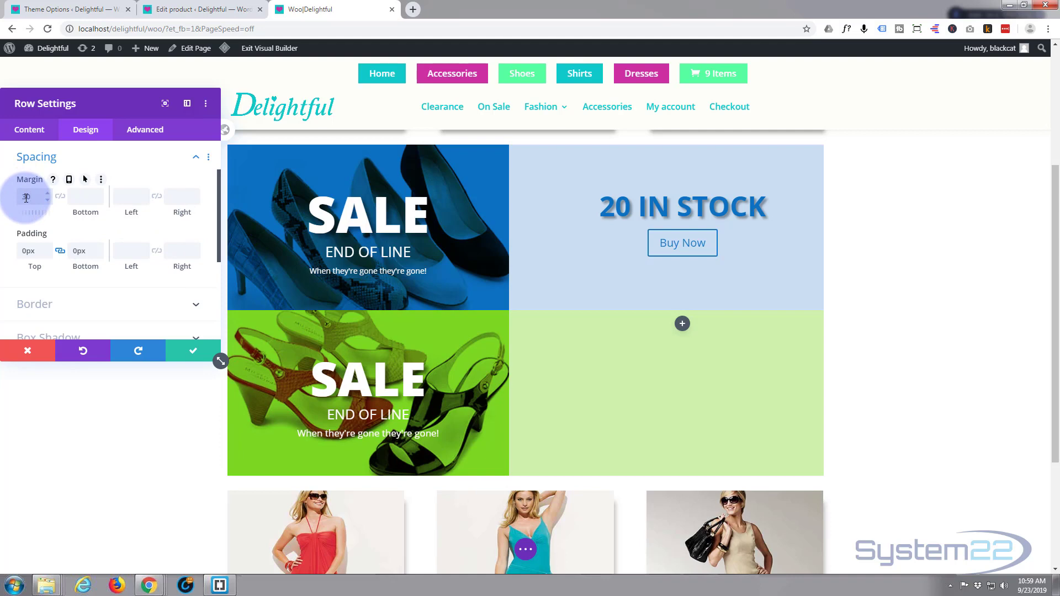
pyautogui.click(197, 357)
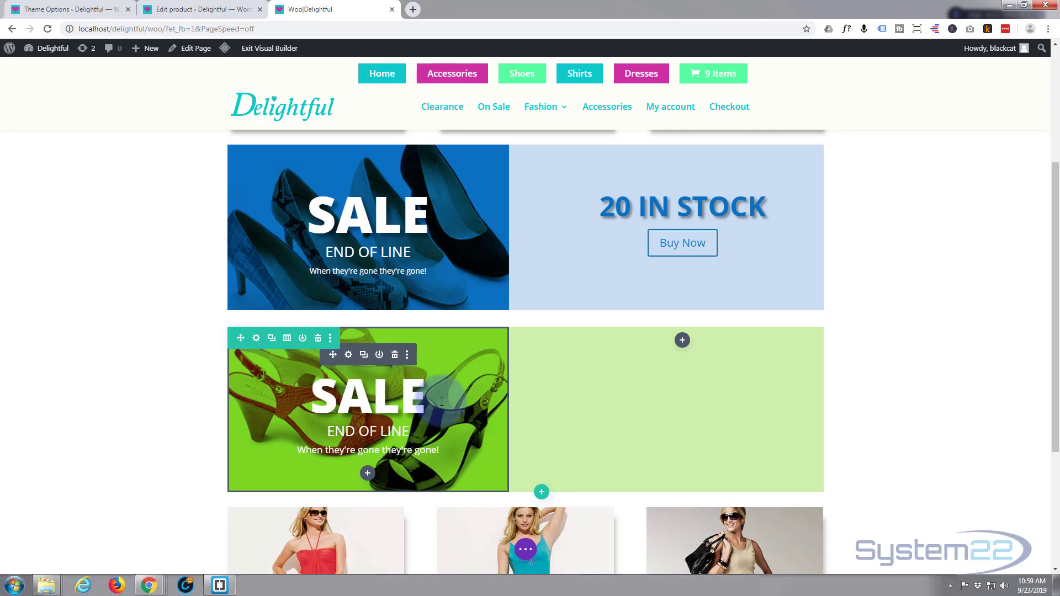
# Step: Switch to the WordPress product admin and open the Evening Shoes product for editing from the full product list
pyautogui.click(191, 11)
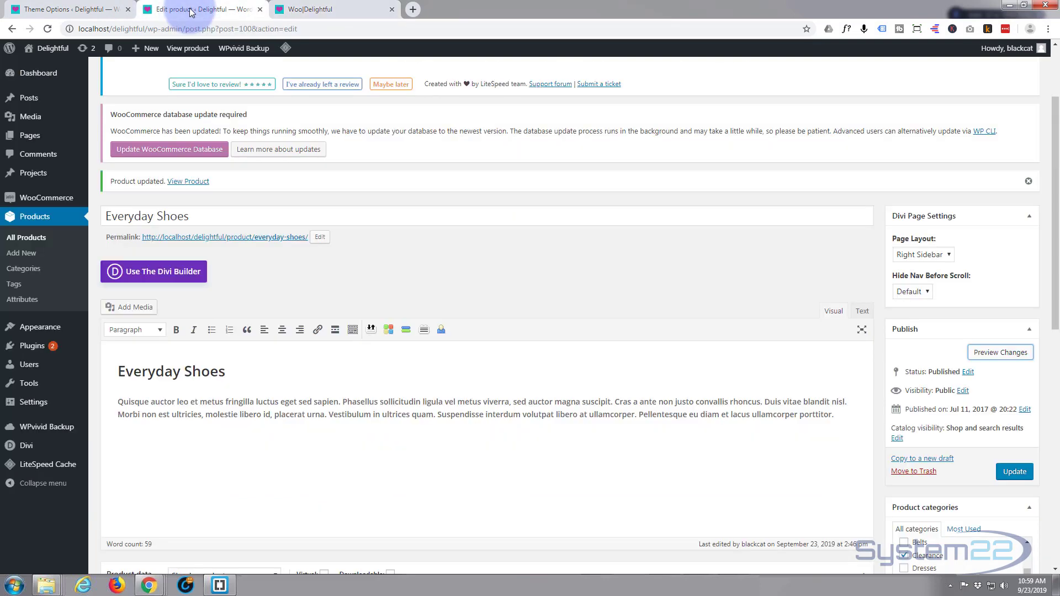
pyautogui.click(24, 240)
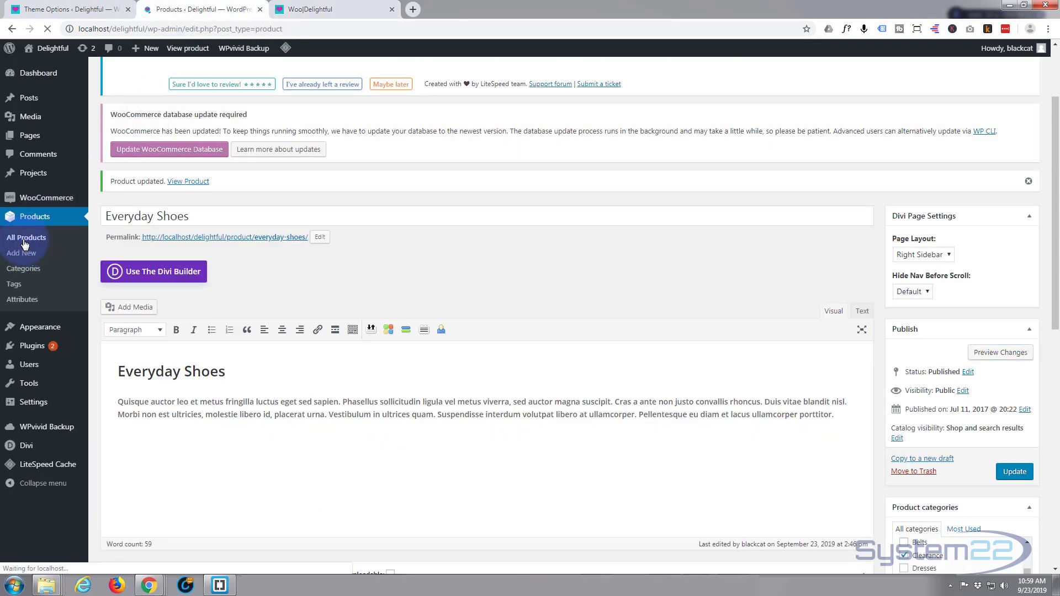
pyautogui.scroll(-6, 266, 411)
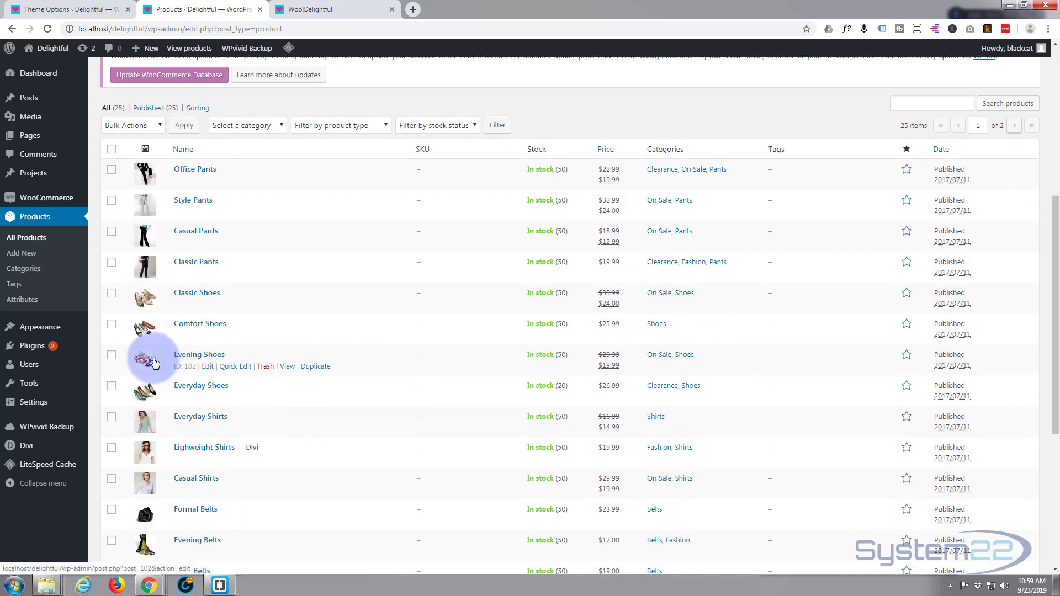
pyautogui.click(209, 369)
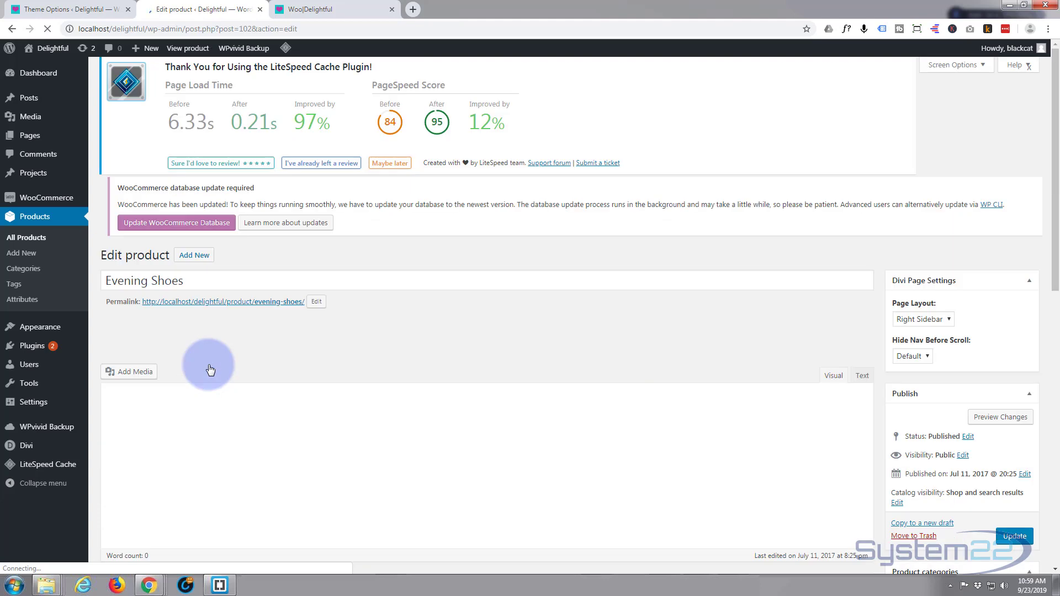
# Step: Set the Evening Shoes product's backorder option in its inventory data to Do not allow
pyautogui.scroll(-1, 239, 243)
pyautogui.scroll(-5, 239, 242)
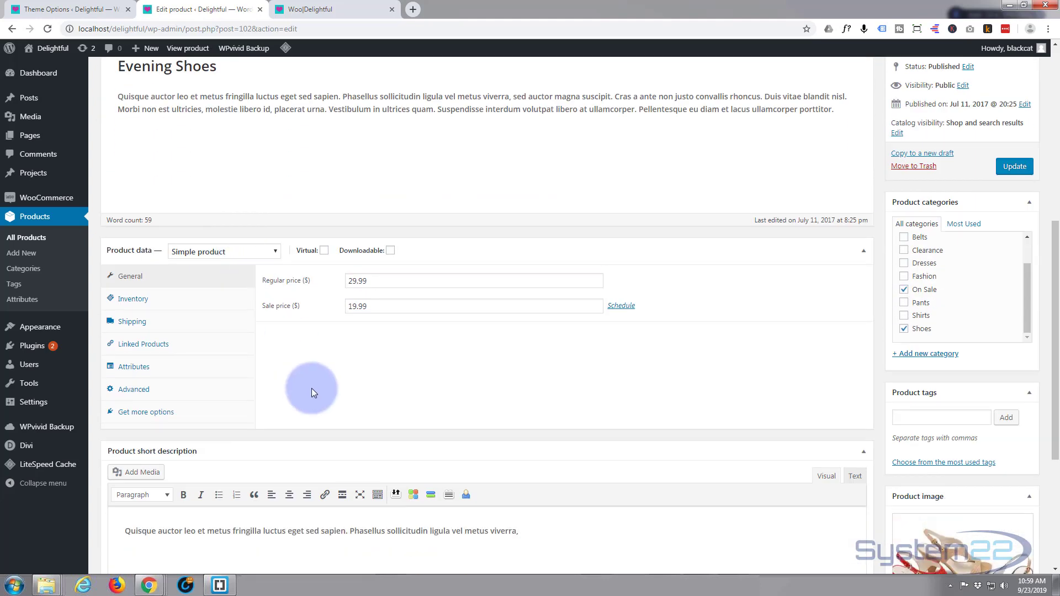
pyautogui.click(135, 300)
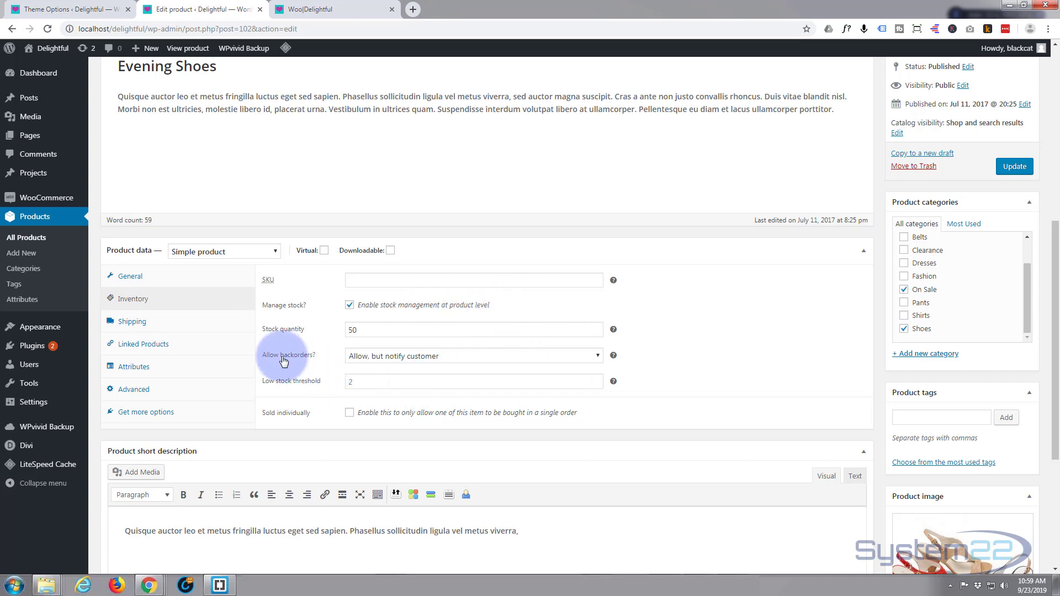
pyautogui.click(594, 356)
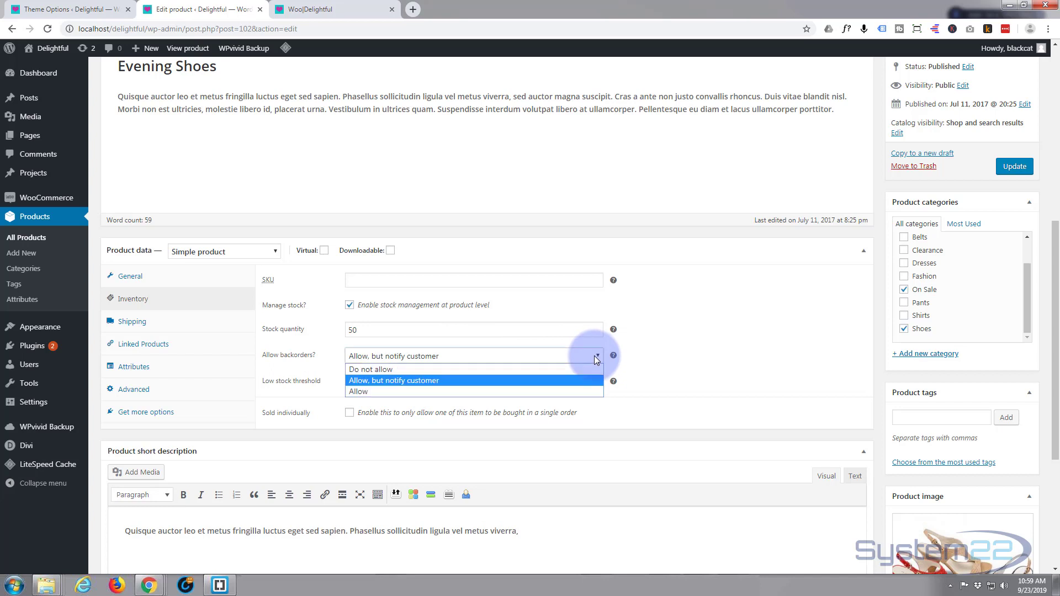
pyautogui.click(502, 368)
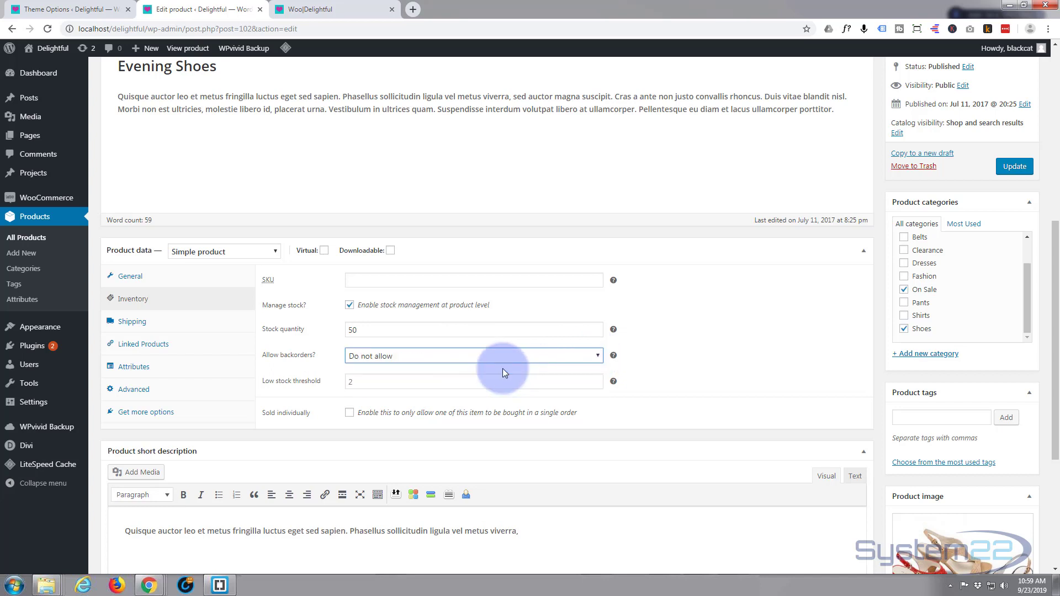
# Step: Set the Evening Shoes stock quantity to 25 and update the product
pyautogui.doubleClick(362, 330)
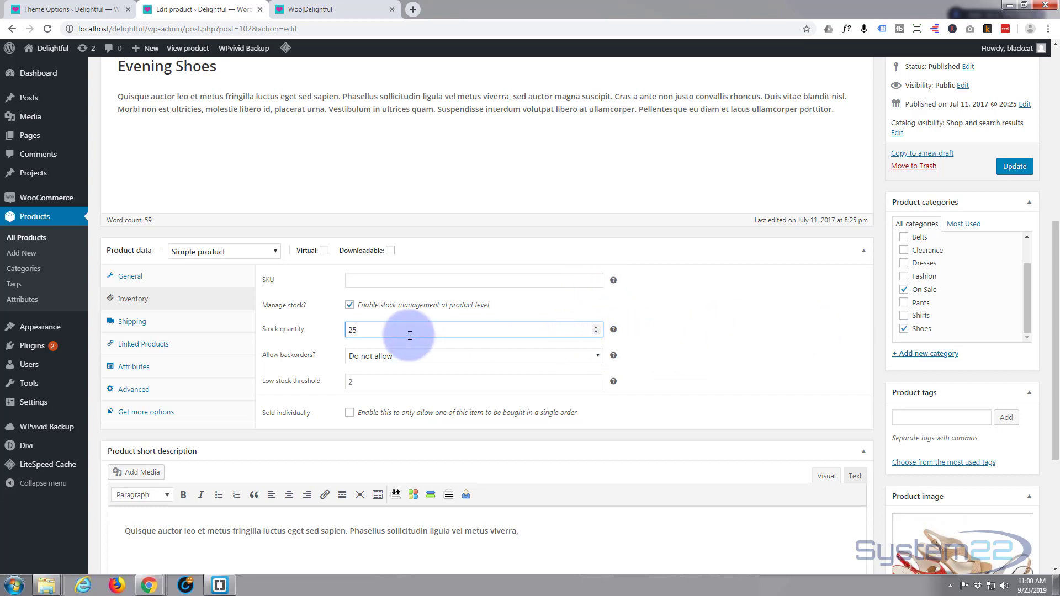
pyautogui.doubleClick(352, 331)
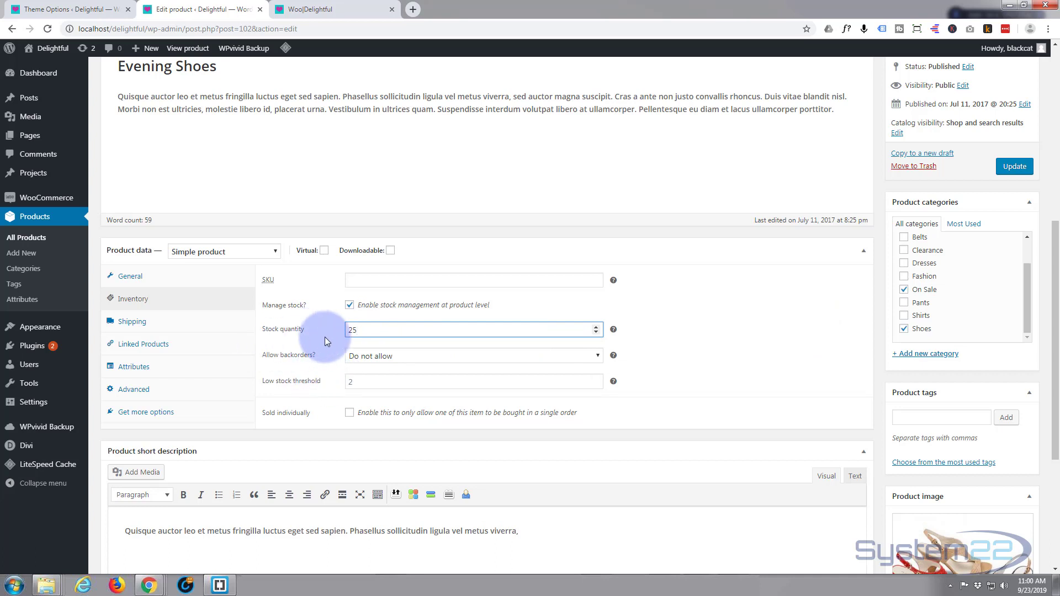
pyautogui.click(1013, 172)
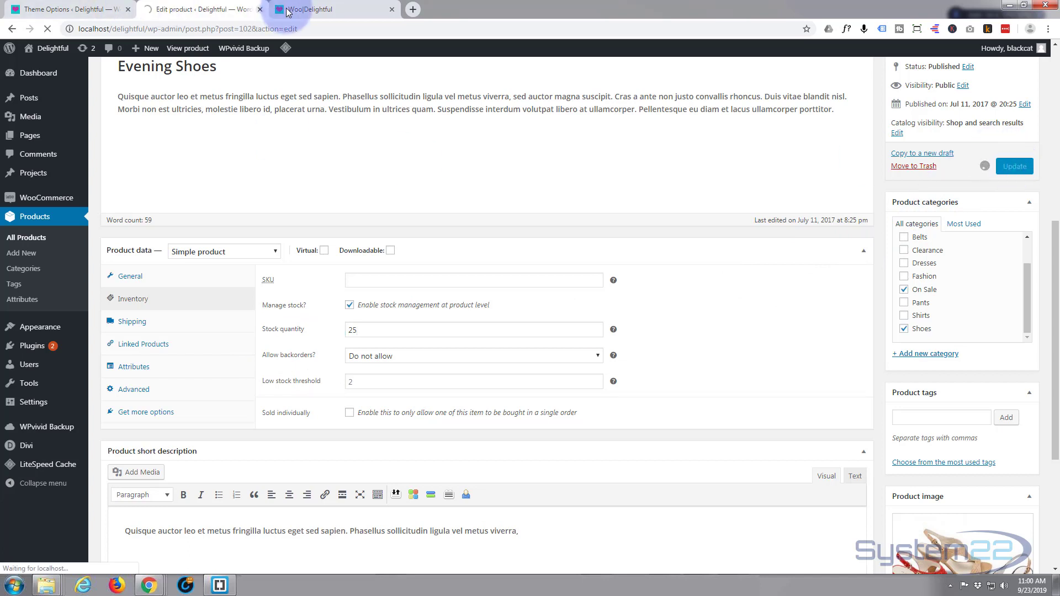
# Step: Return to the Woo page builder and insert a Woo Stock module in the empty column of the green banner row
pyautogui.click(317, 10)
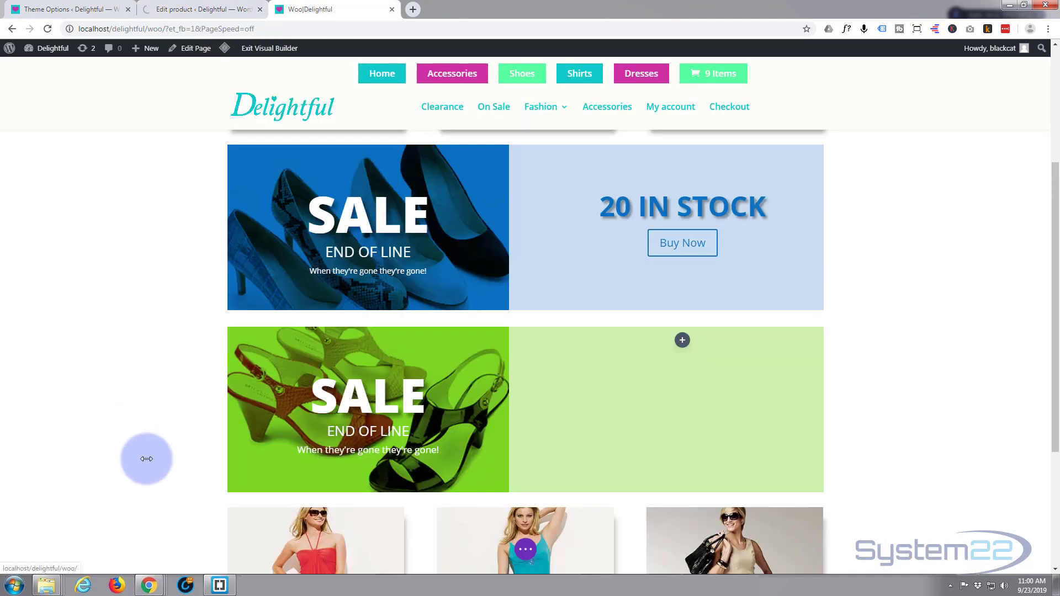
pyautogui.click(682, 341)
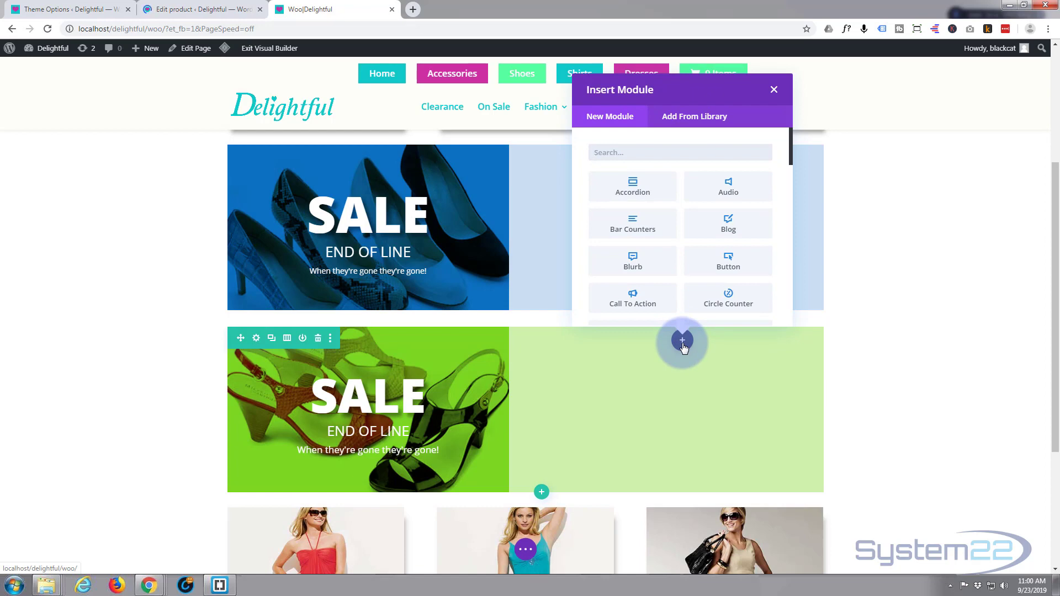
pyautogui.scroll(-6, 687, 215)
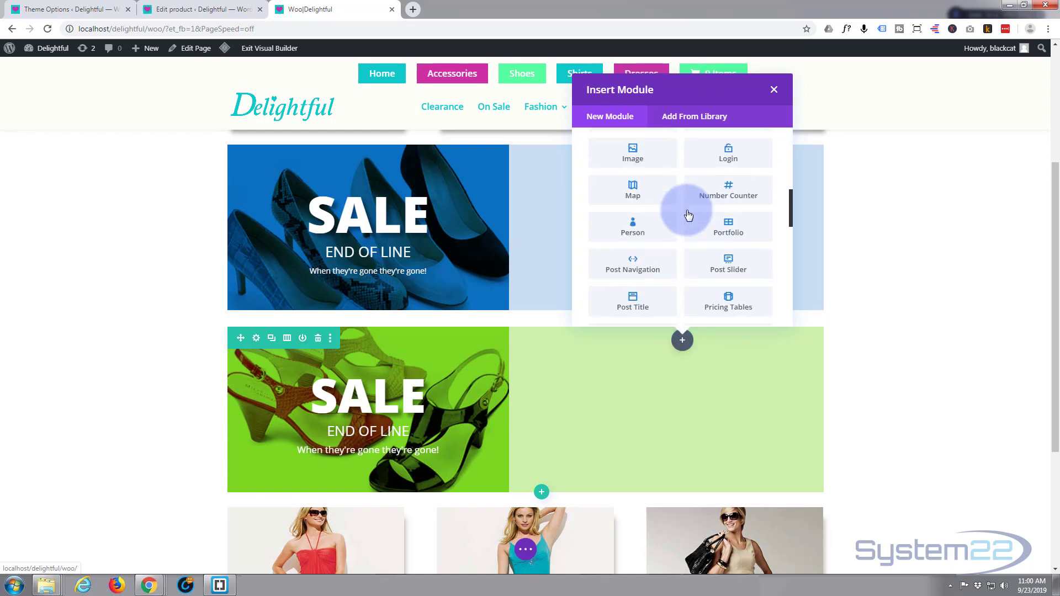
pyautogui.scroll(-10, 688, 215)
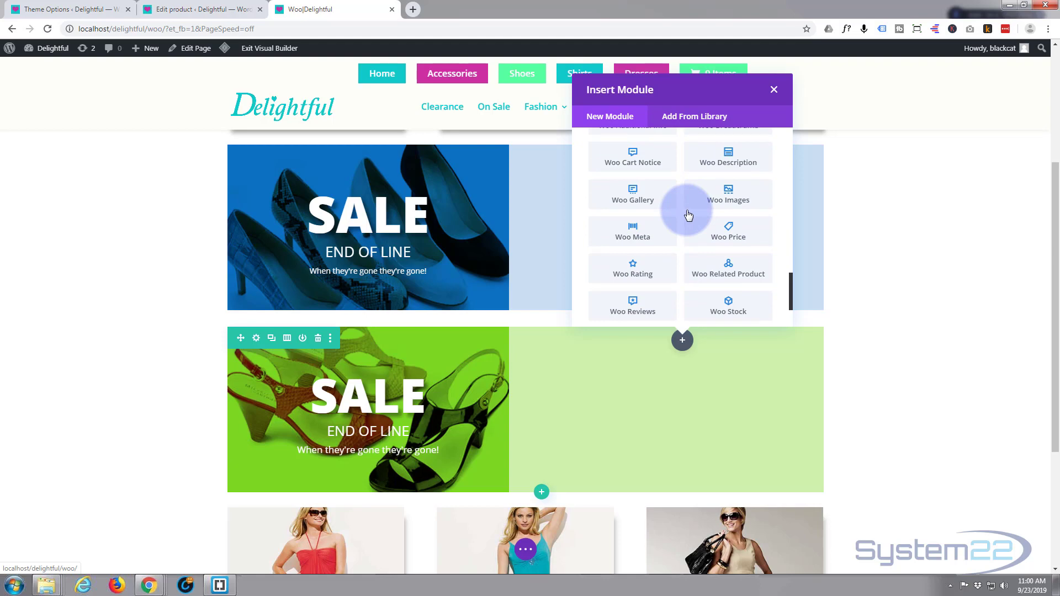
pyautogui.scroll(2, 689, 215)
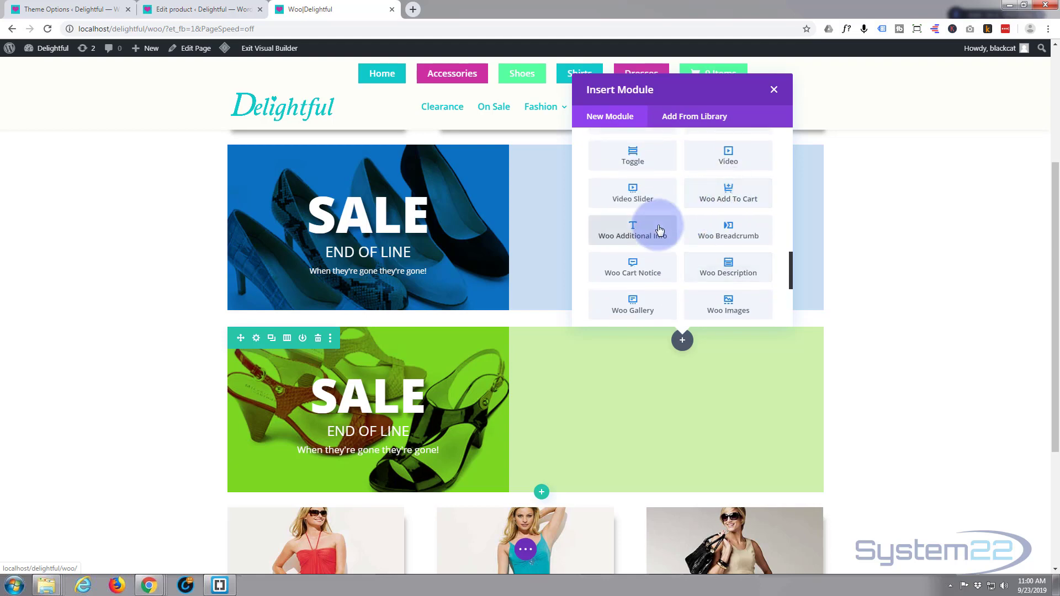
pyautogui.scroll(-1, 667, 272)
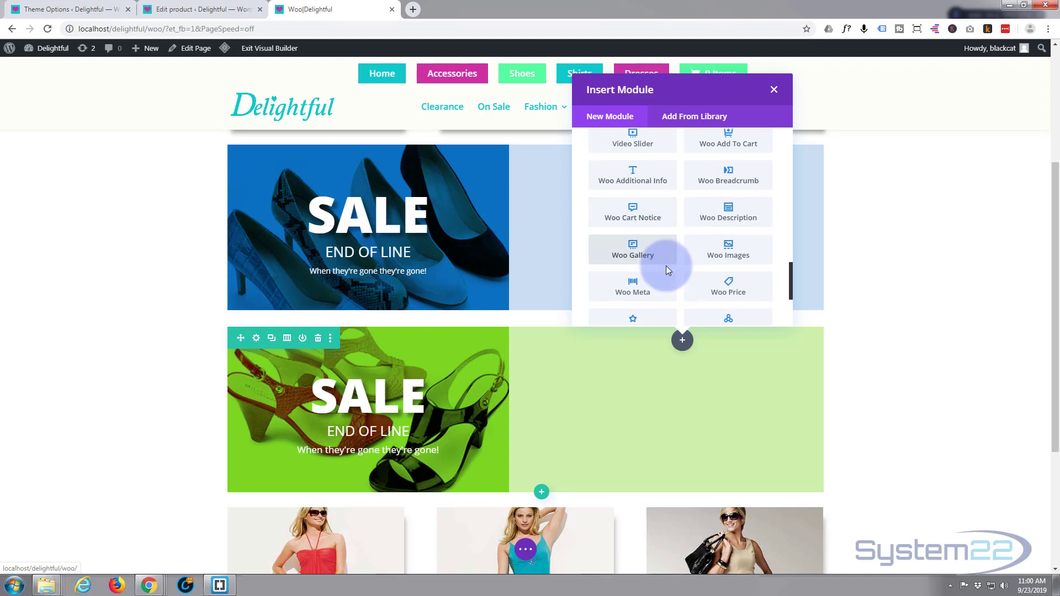
pyautogui.scroll(-1, 667, 267)
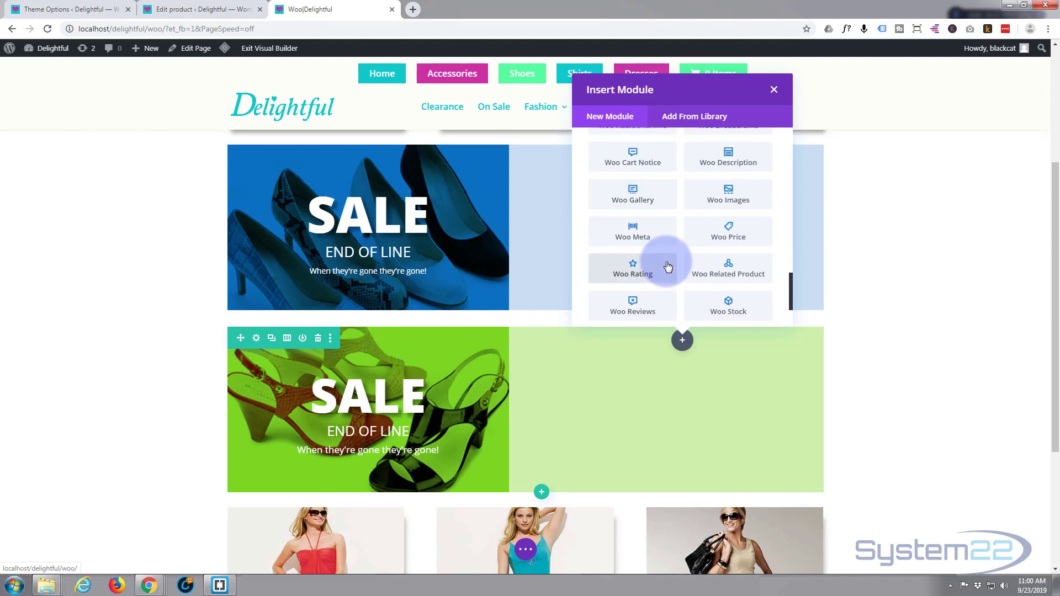
pyautogui.scroll(-1, 668, 266)
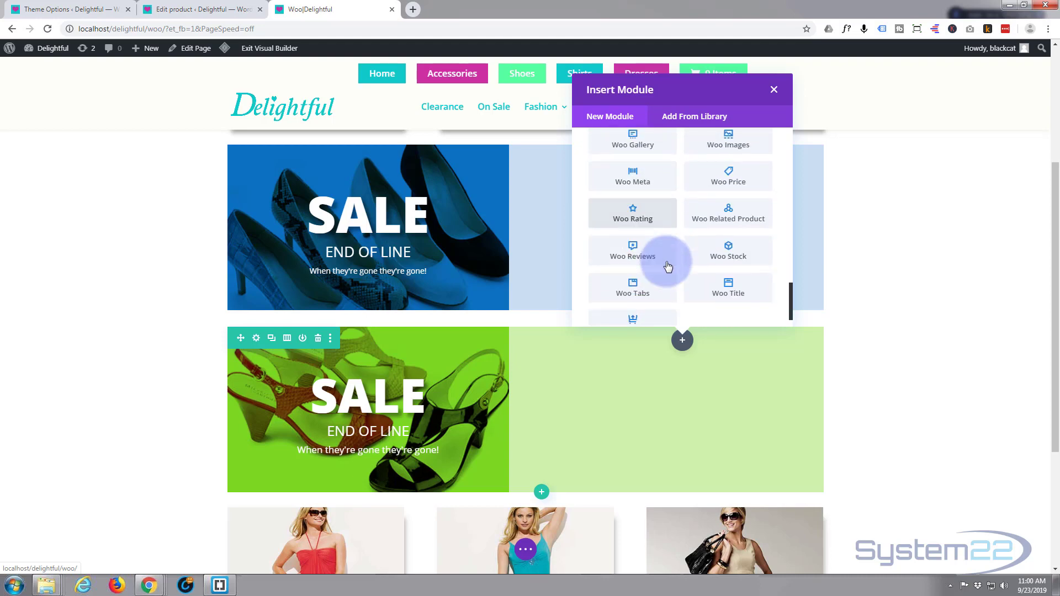
pyautogui.click(732, 251)
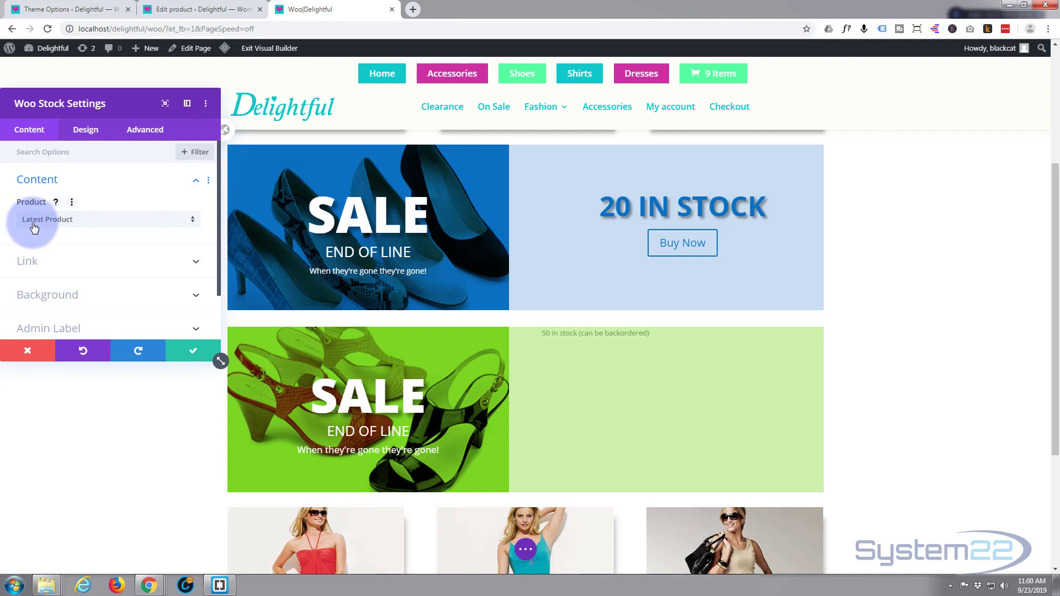
# Step: Assign the Evening Shoes product to the stock module and centre the module's text
pyautogui.click(193, 223)
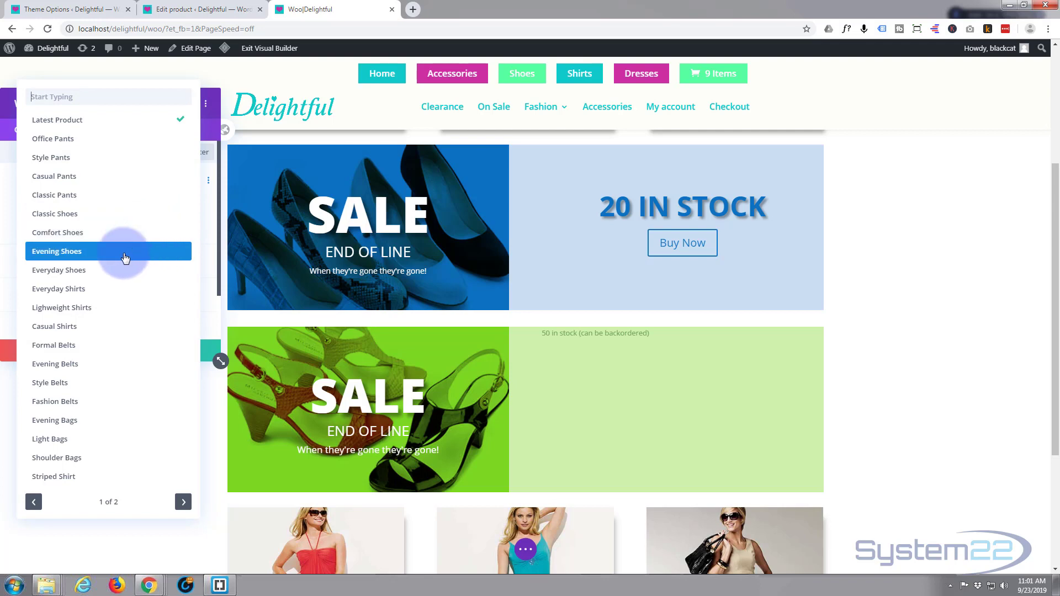
pyautogui.click(125, 252)
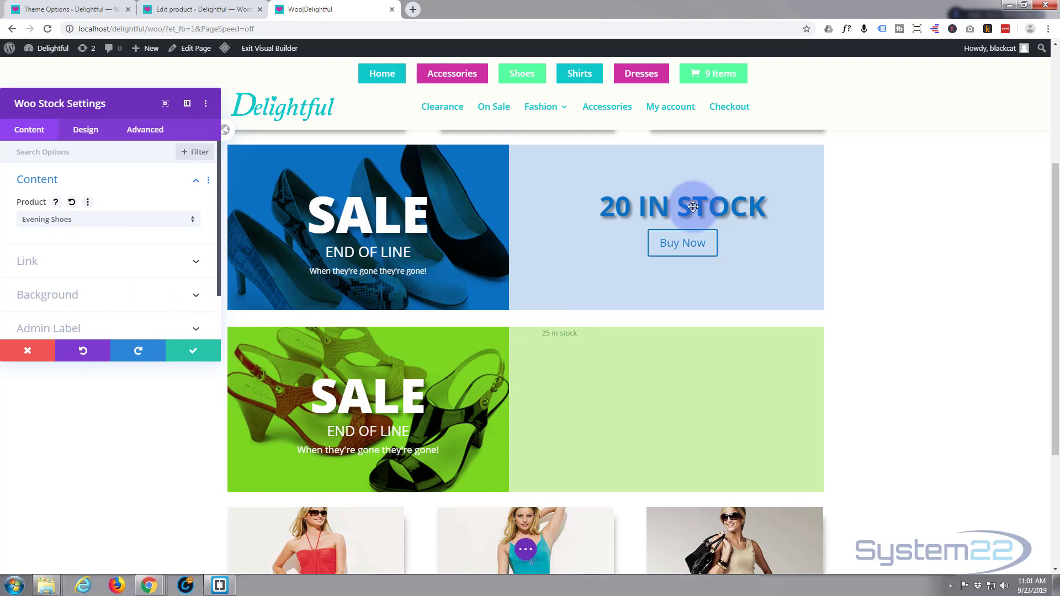
pyautogui.click(84, 133)
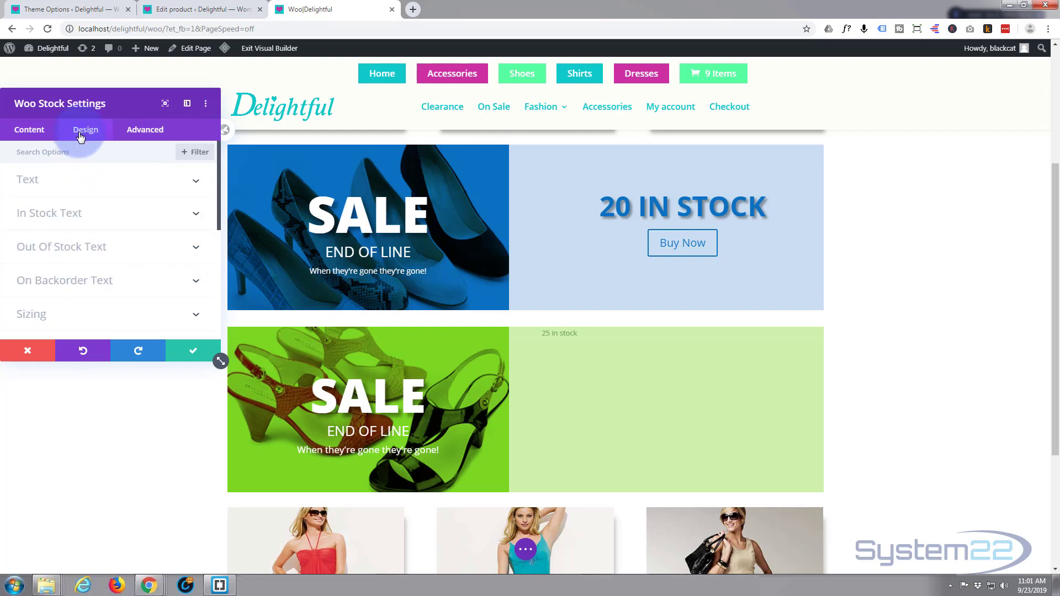
pyautogui.click(128, 182)
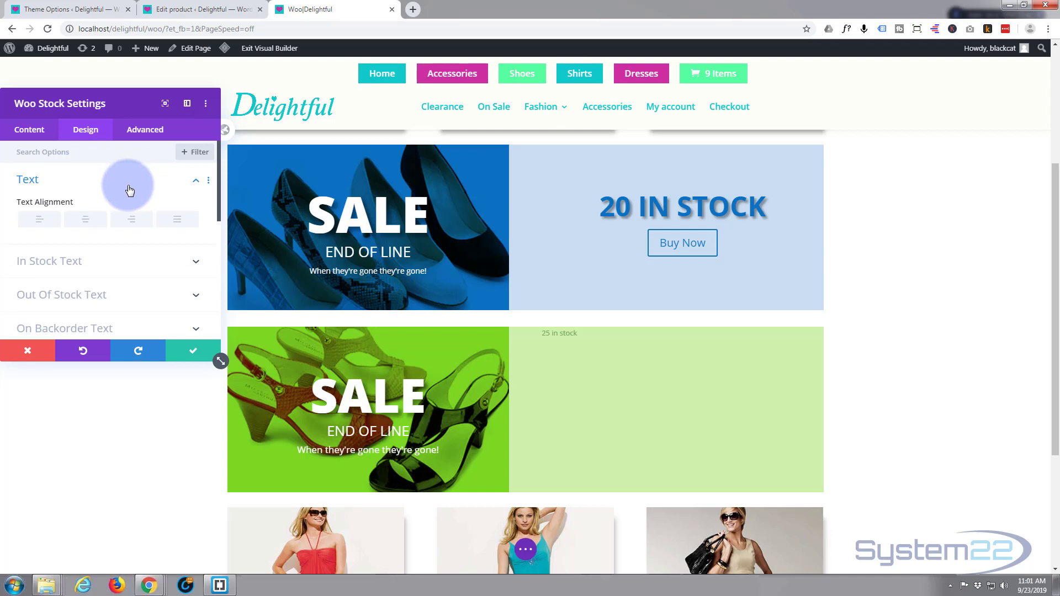
pyautogui.click(88, 220)
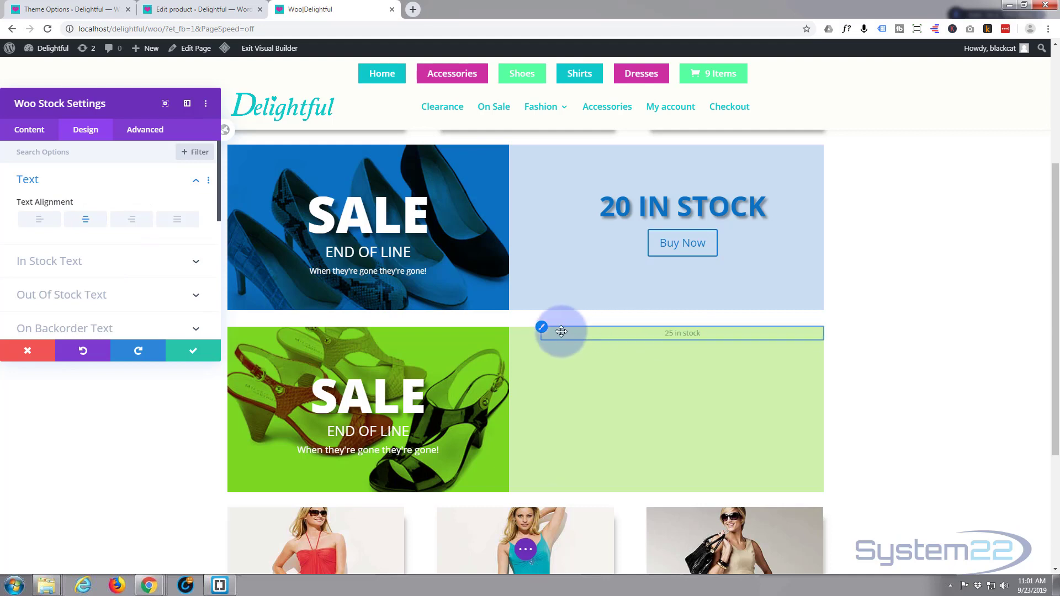
# Step: Style the stock module's in-stock text as bold, uppercase and centred
pyautogui.click(542, 331)
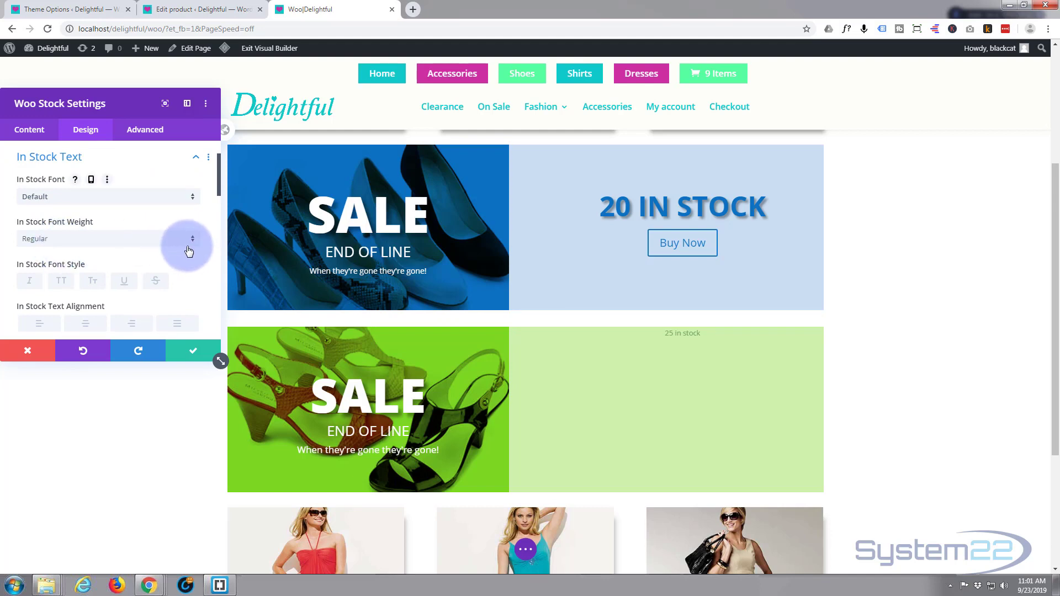
pyautogui.click(190, 238)
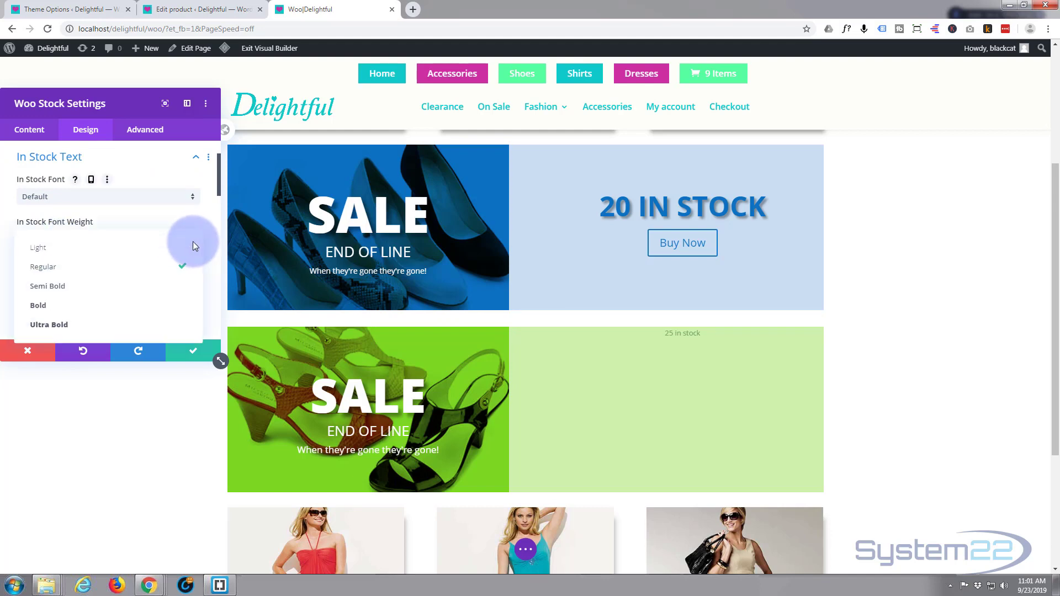
pyautogui.click(91, 306)
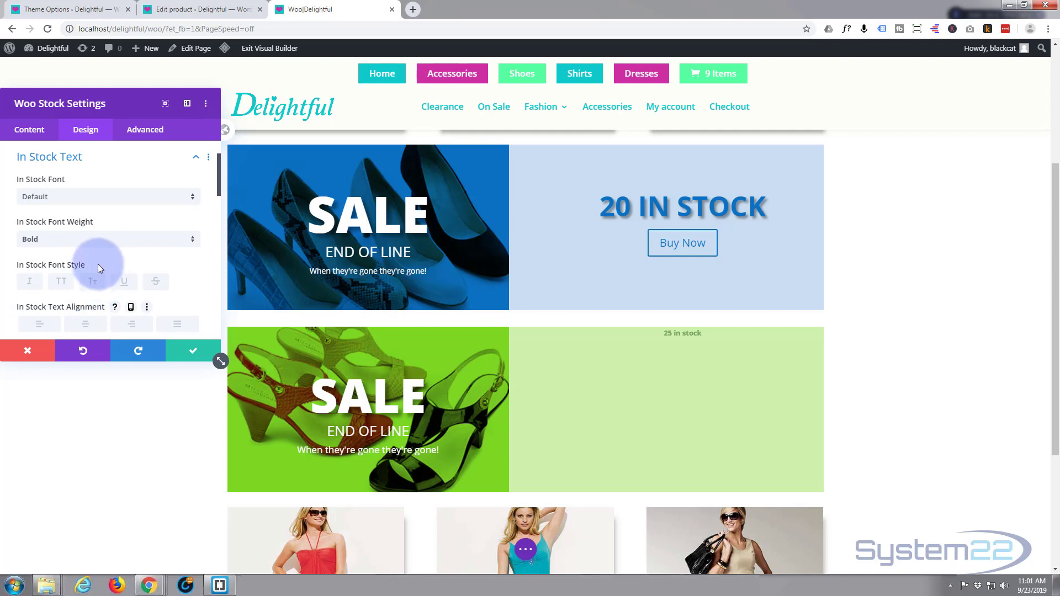
pyautogui.scroll(-1, 99, 264)
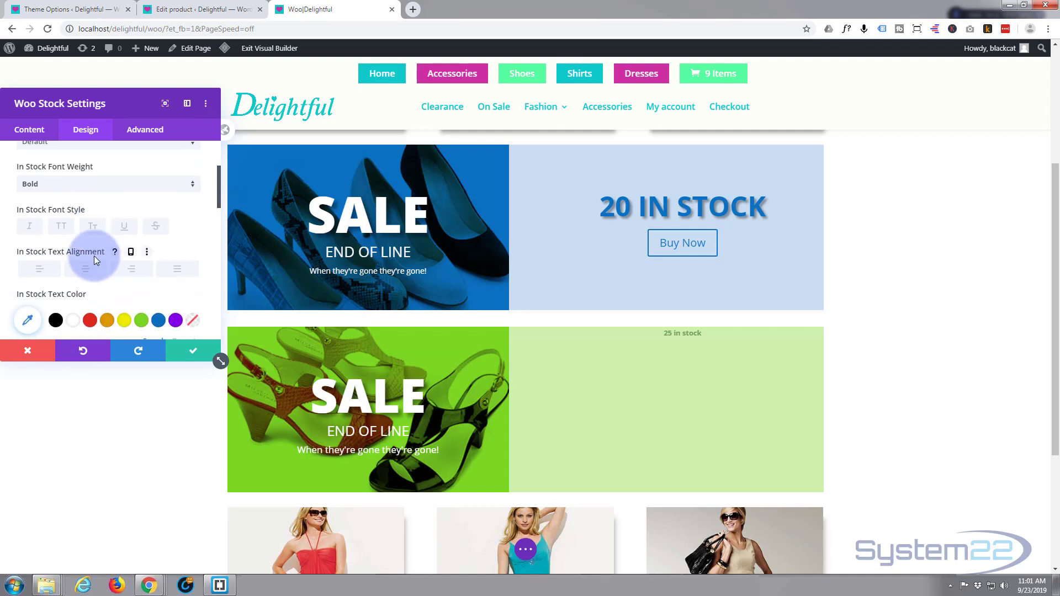
pyautogui.click(61, 227)
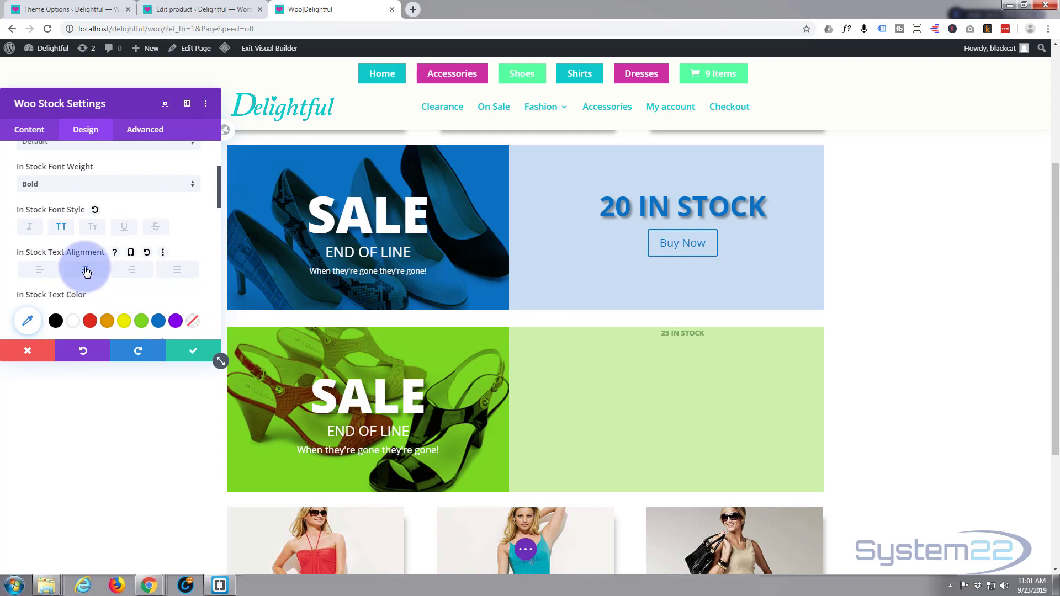
# Step: Colour the in-stock text green #7cda24 and set its size to 52px
pyautogui.scroll(-1, 85, 273)
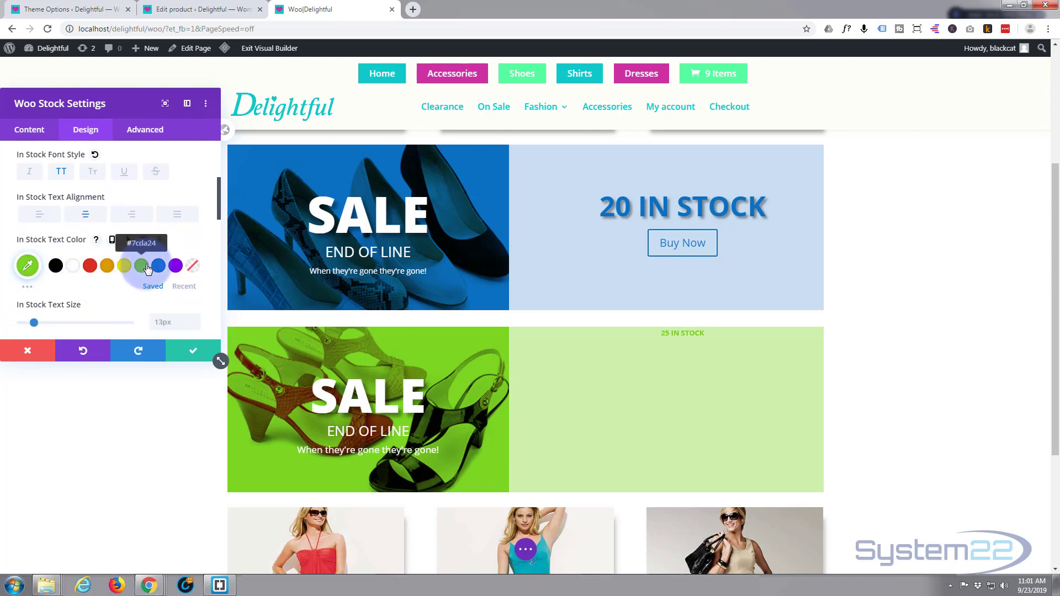
pyautogui.scroll(-2, 127, 246)
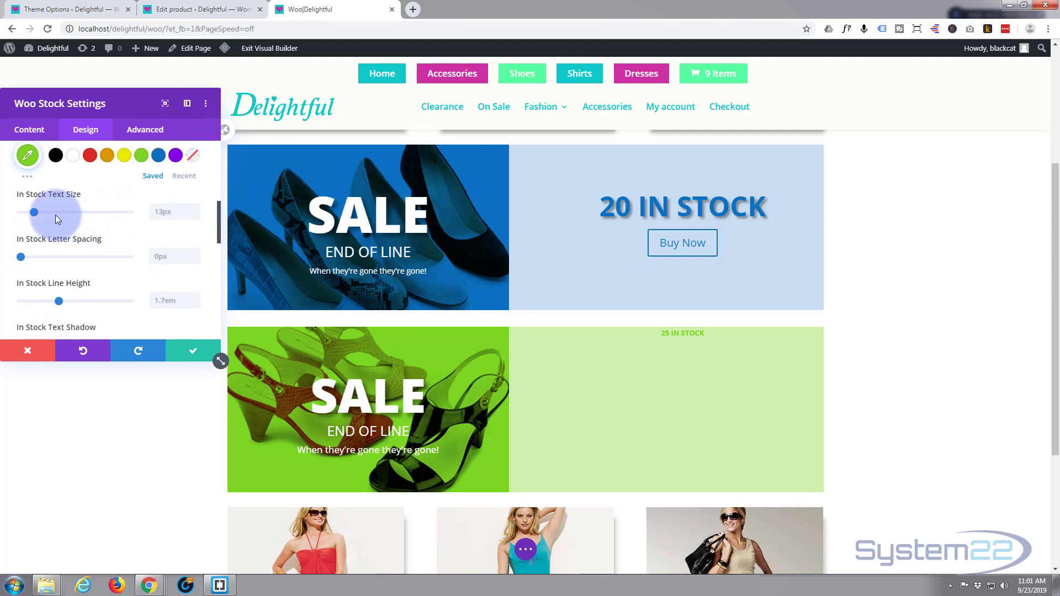
pyautogui.moveTo(34, 214); pyautogui.dragTo(80, 220)
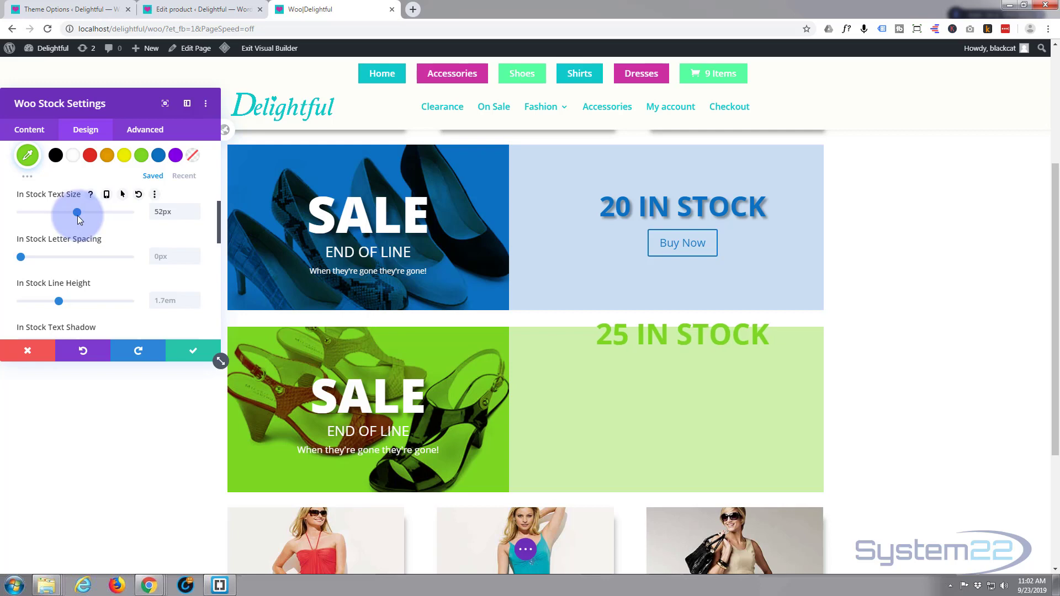
# Step: Apply the text shadow preset with a 0.08em horizontal length to the in-stock text
pyautogui.scroll(-3, 89, 232)
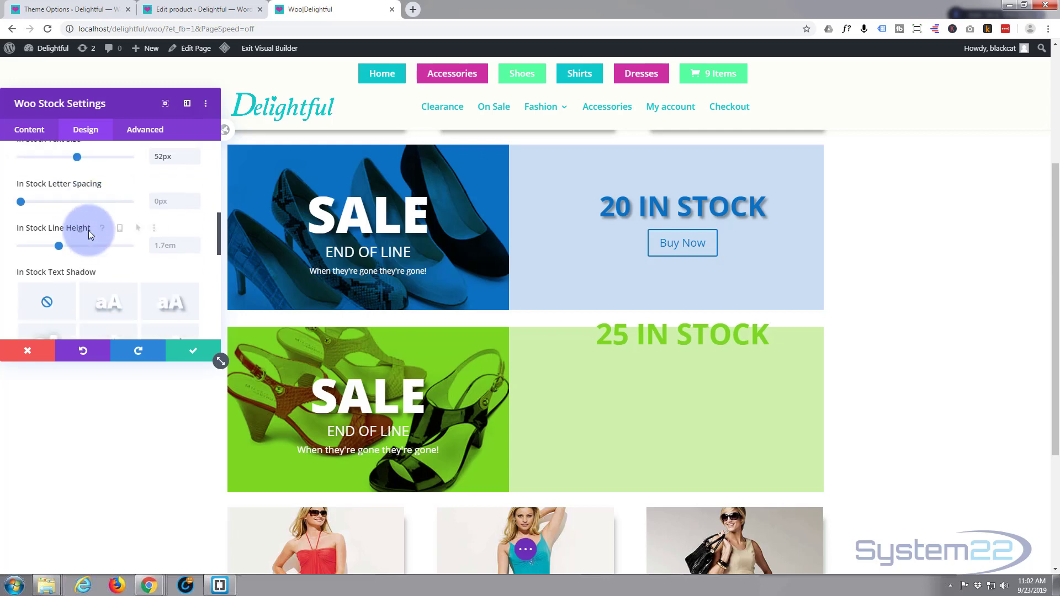
pyautogui.click(172, 198)
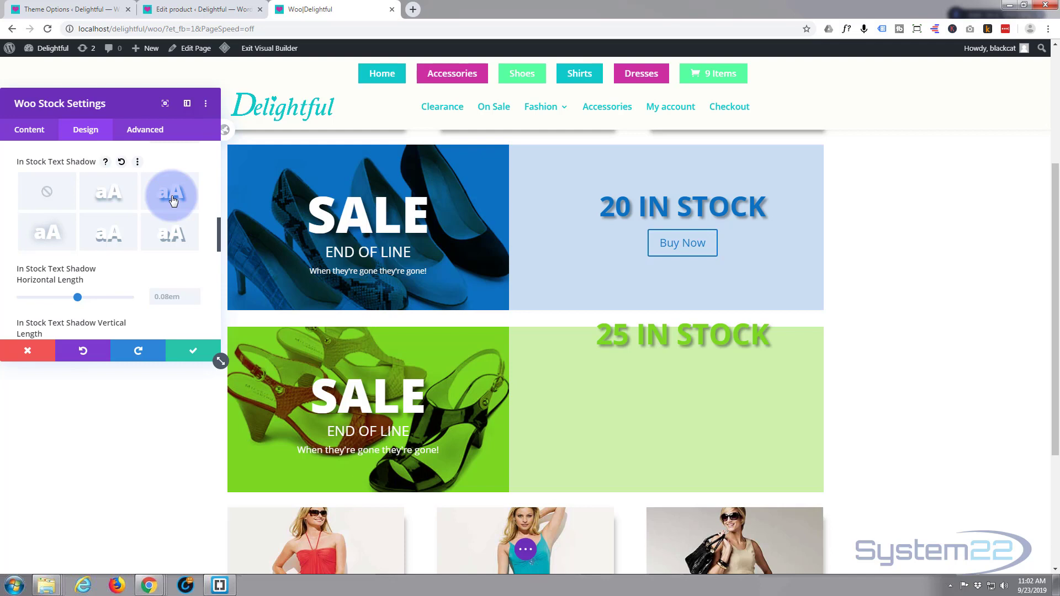
pyautogui.click(88, 236)
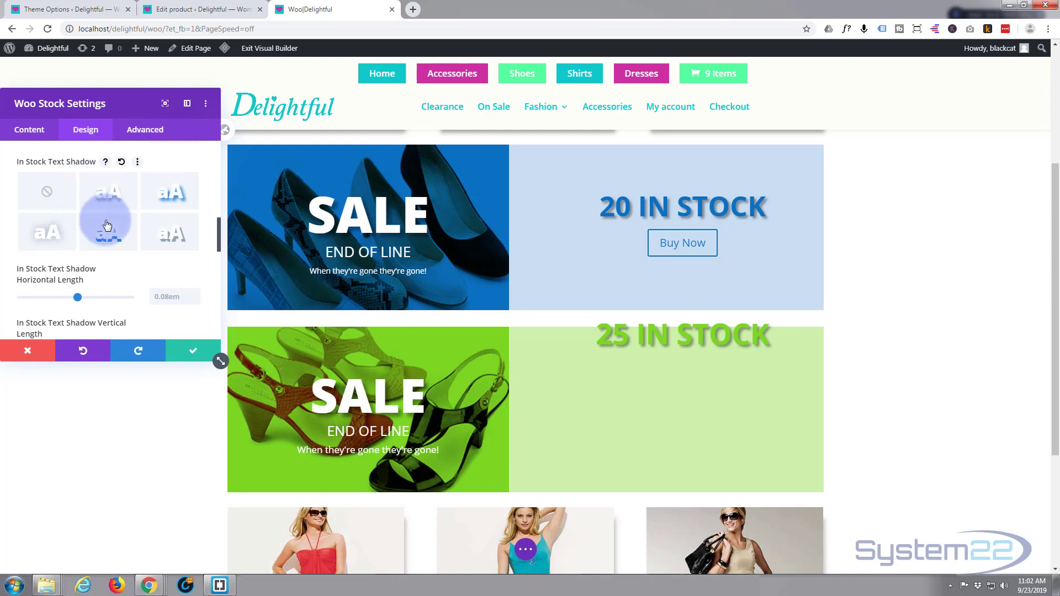
# Step: Set the stock module's top padding to 100px
pyautogui.scroll(-3, 104, 221)
pyautogui.scroll(-2, 107, 223)
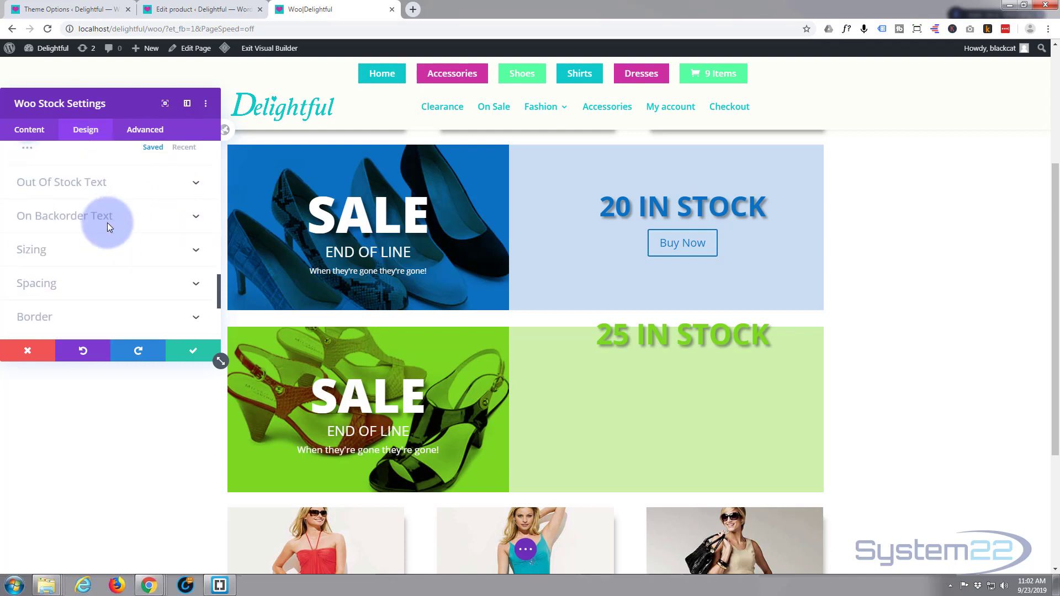
pyautogui.click(105, 286)
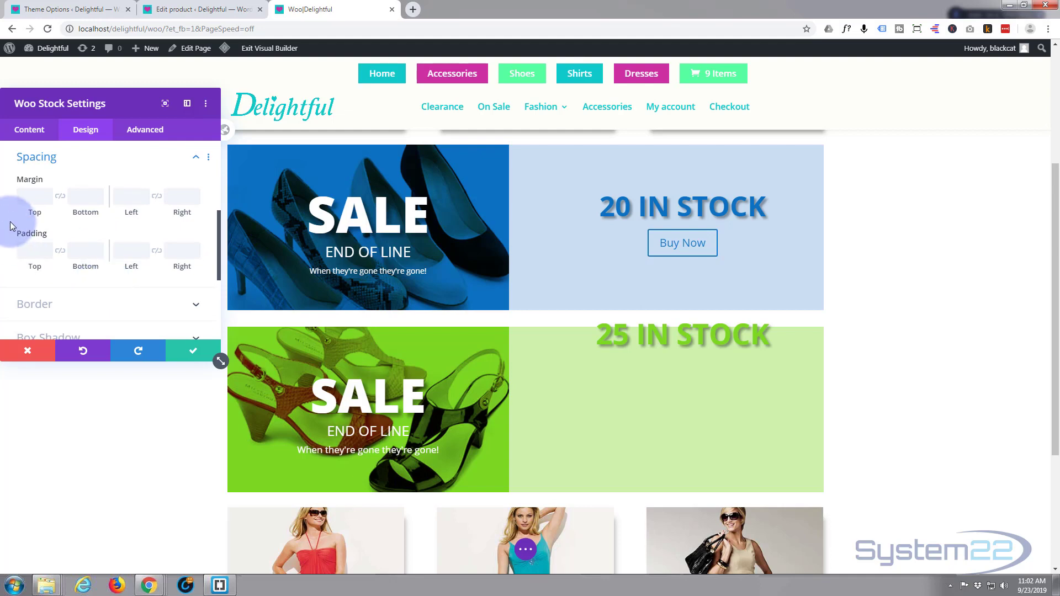
pyautogui.click(23, 251)
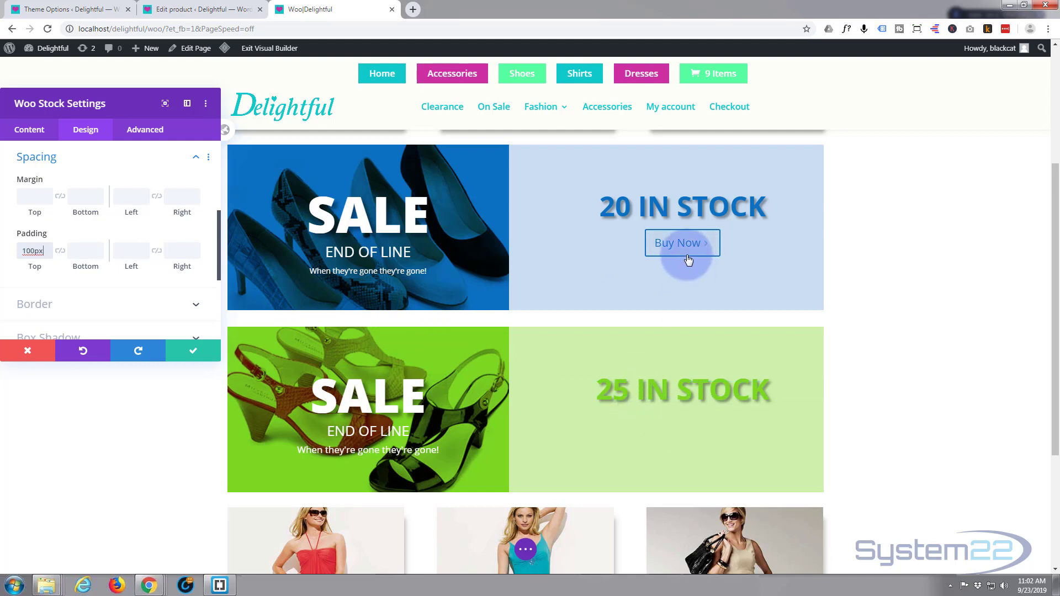
# Step: Accept the stock module's settings and insert a Button module below the in-stock text in the green row
pyautogui.click(215, 358)
pyautogui.moveTo(661, 392)
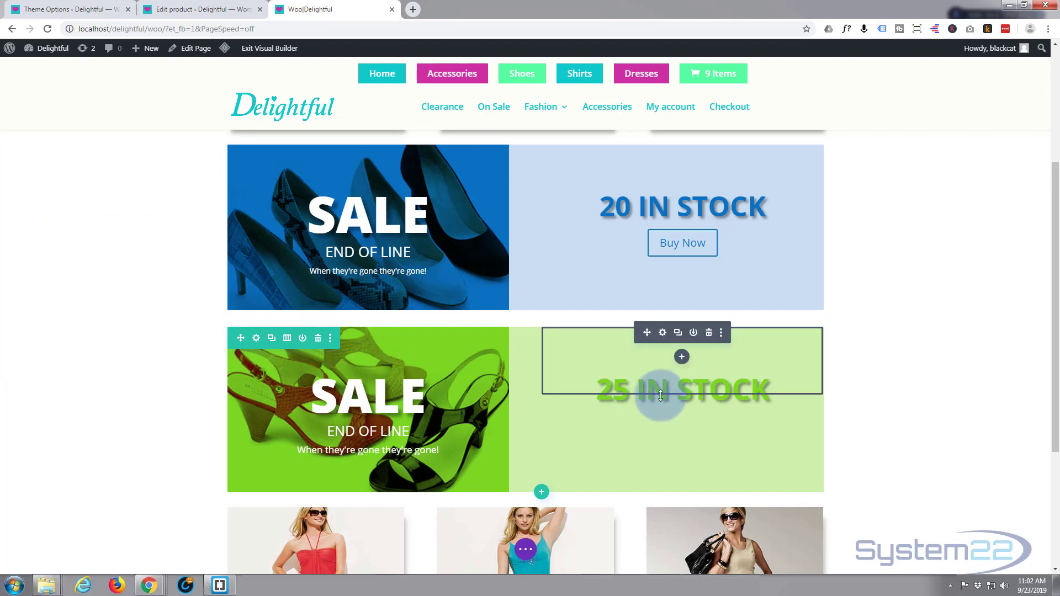
pyautogui.click(683, 358)
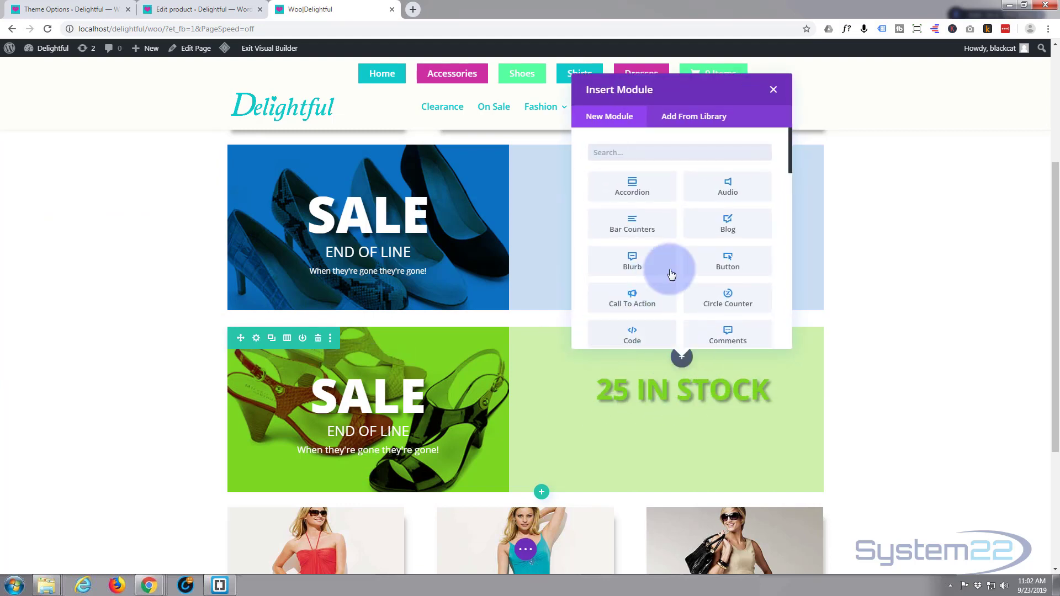
pyautogui.click(716, 263)
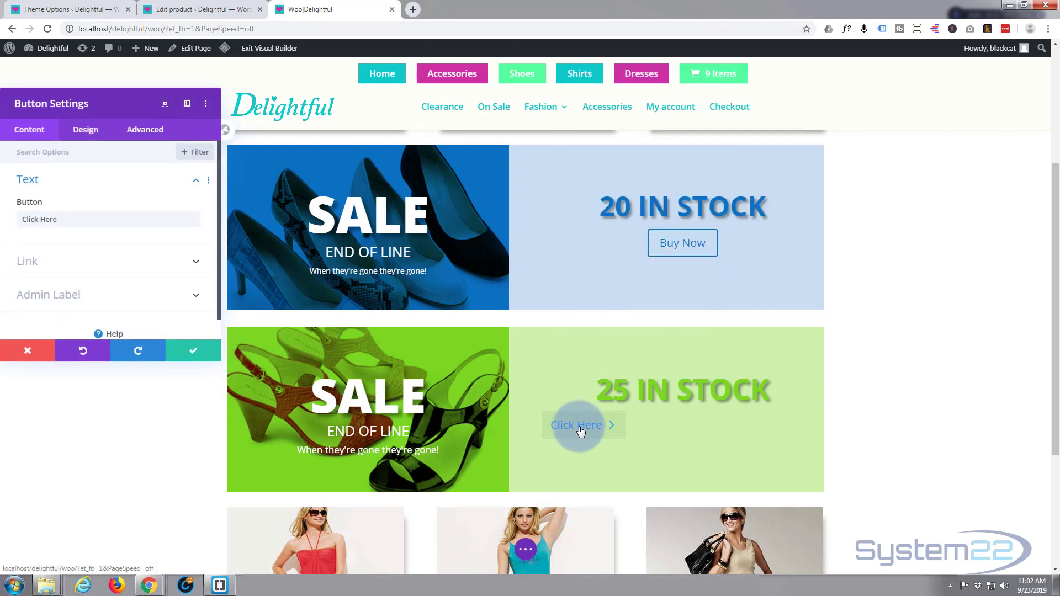
# Step: Open the new button's link options and copy the preview link address from the Evening Shoes product's edit page
pyautogui.click(85, 266)
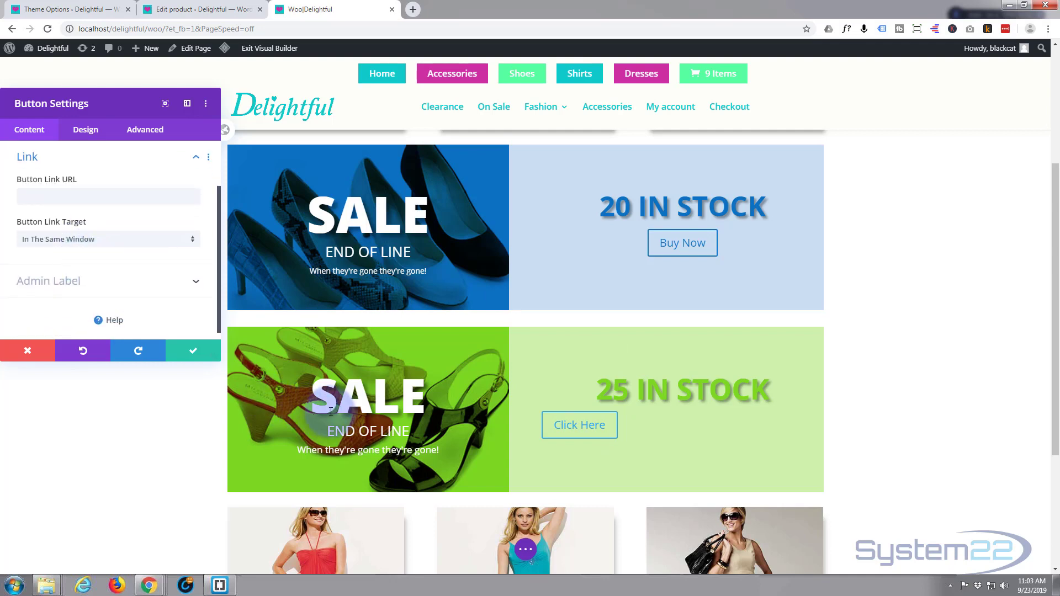
pyautogui.click(179, 11)
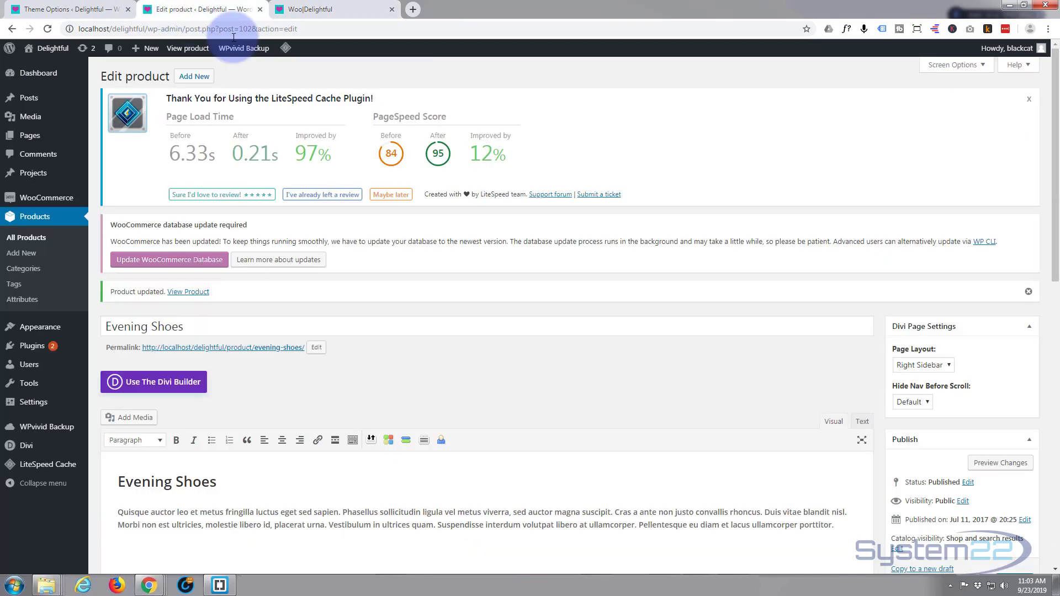
pyautogui.rightClick(987, 466)
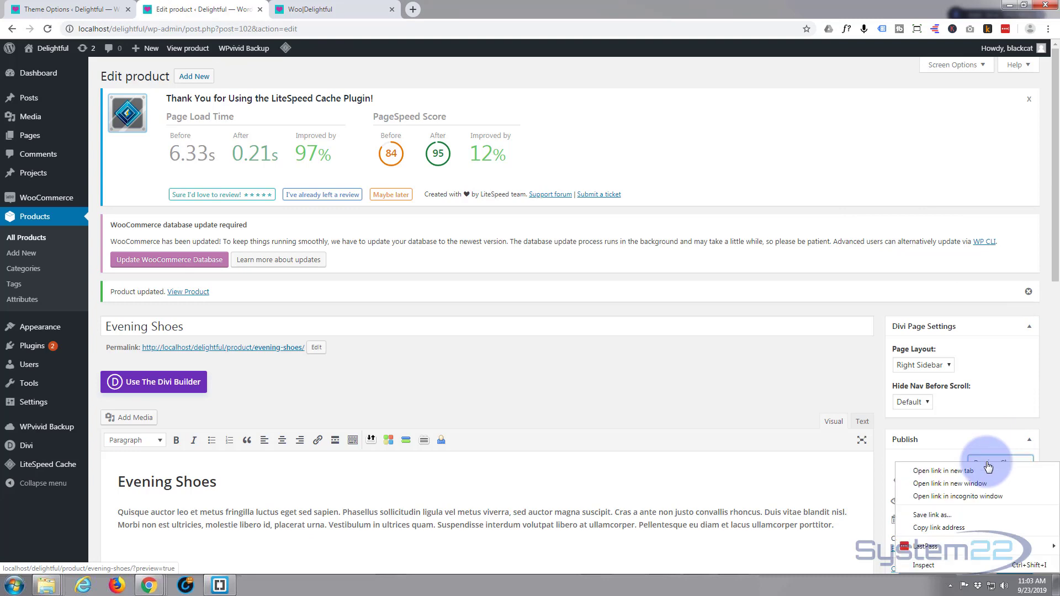
pyautogui.click(949, 529)
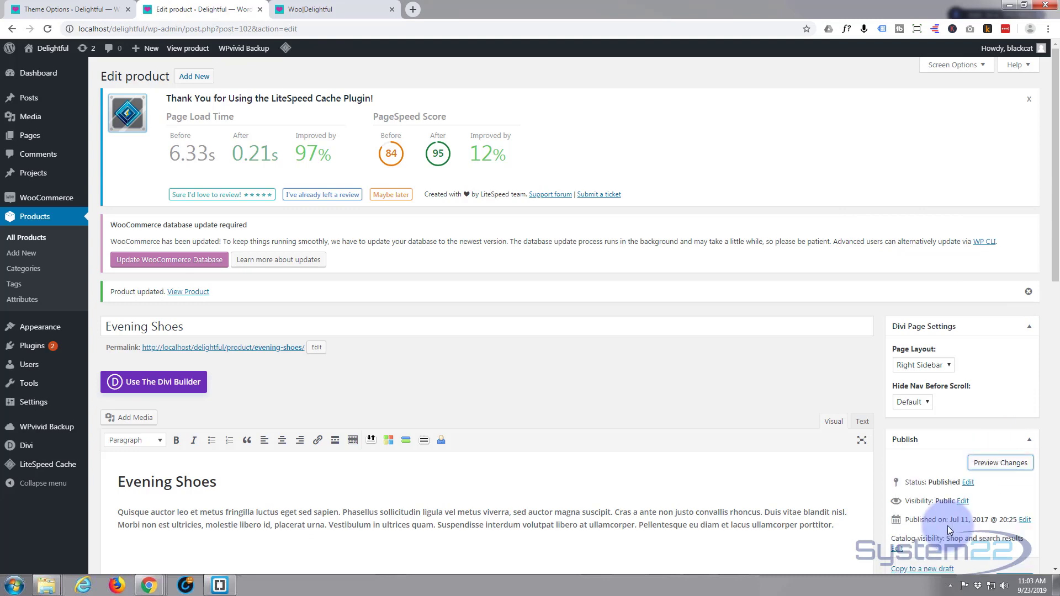
# Step: Paste the copied address as the button's link URL, trimmed to end at /delightful/product/evening-shoes/ without the preview parameter
pyautogui.click(364, 11)
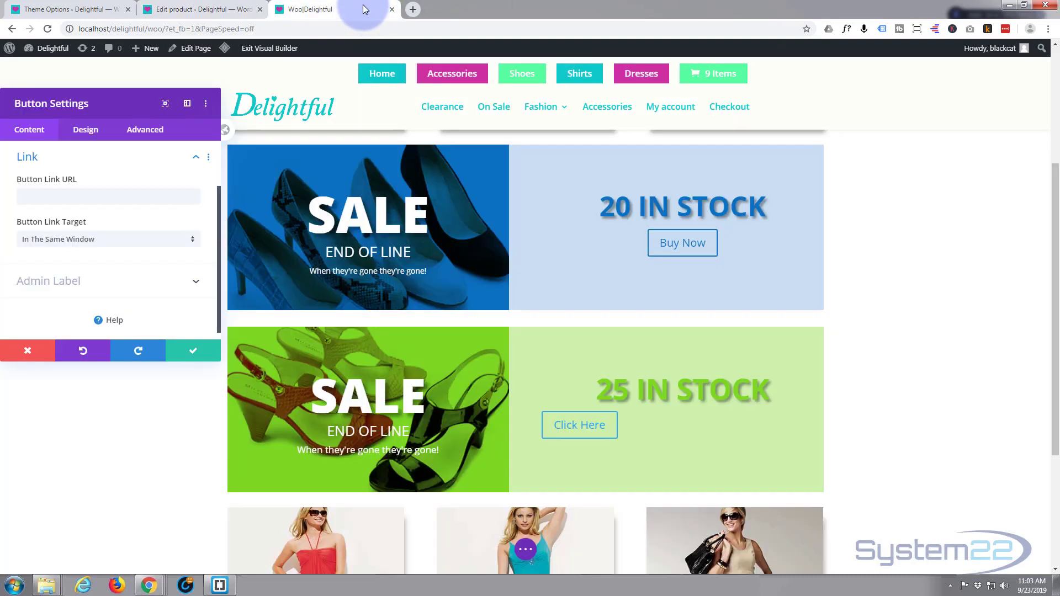
pyautogui.click(73, 203)
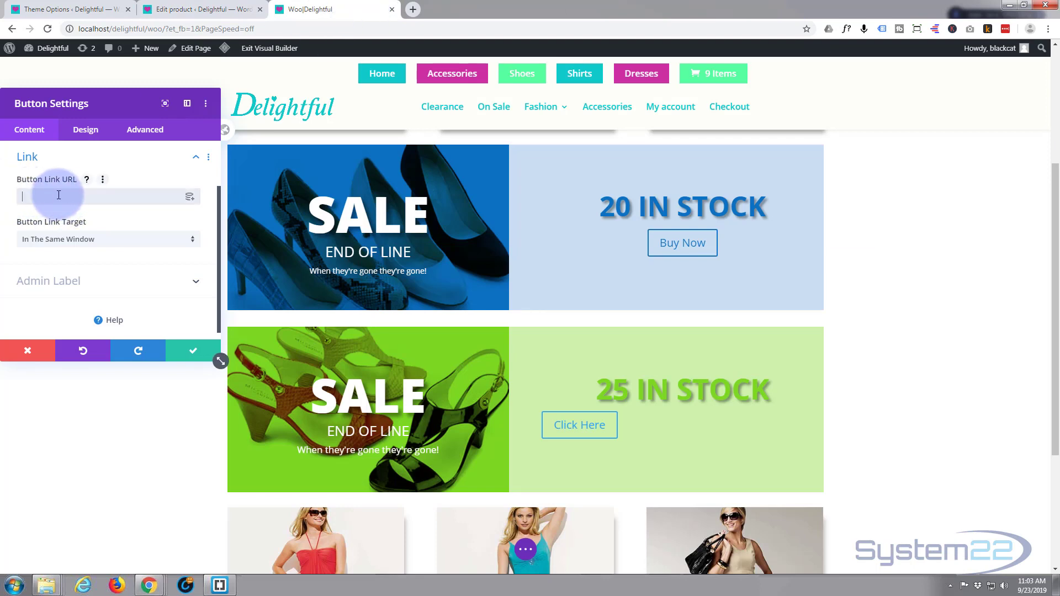
pyautogui.hotkey('ctrl', 'v')
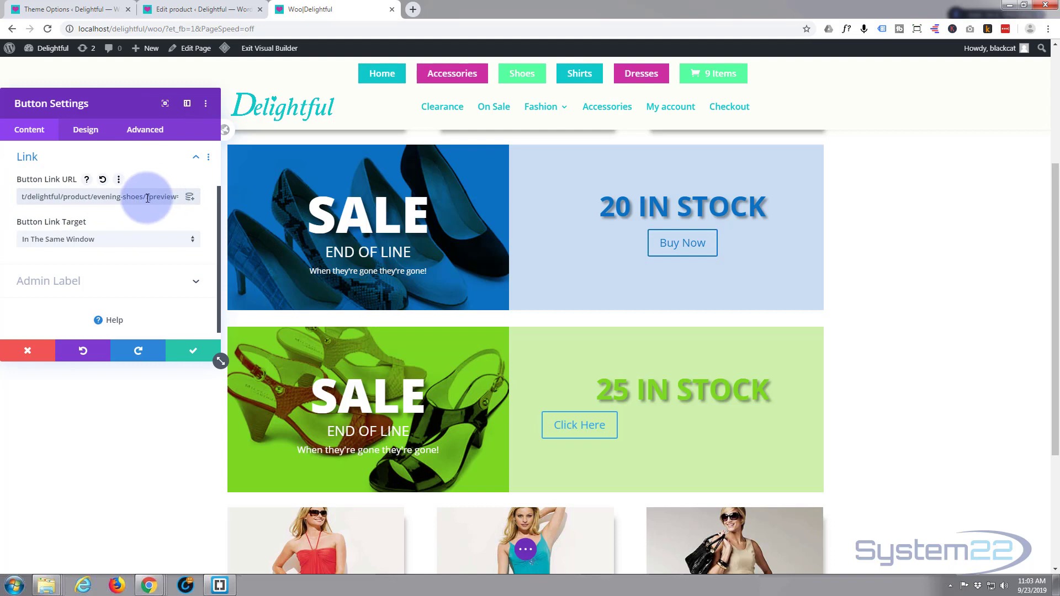
pyautogui.moveTo(146, 198); pyautogui.dragTo(210, 200)
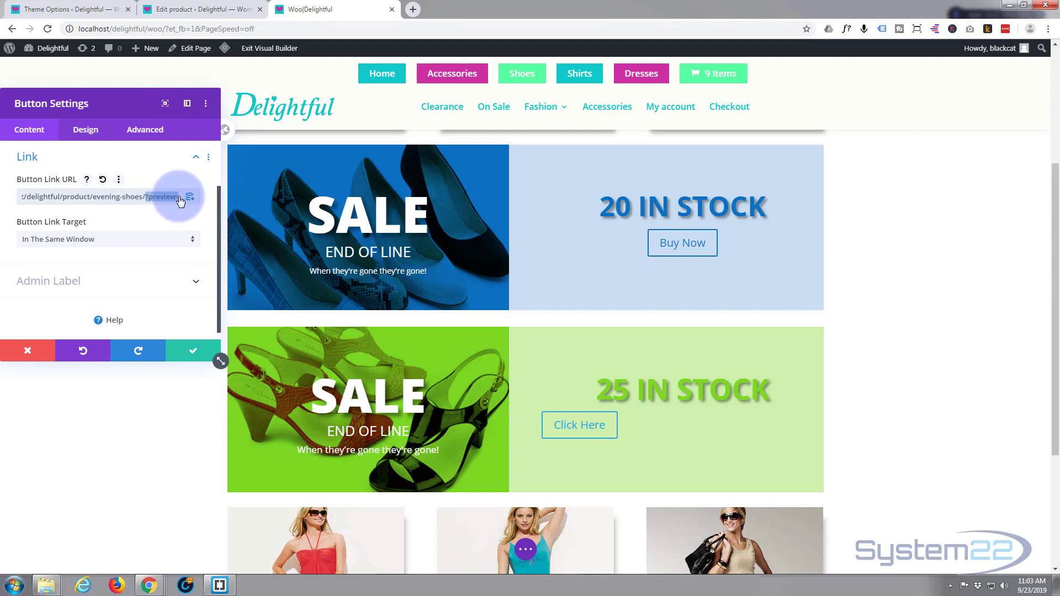
pyautogui.press('BackSpace')
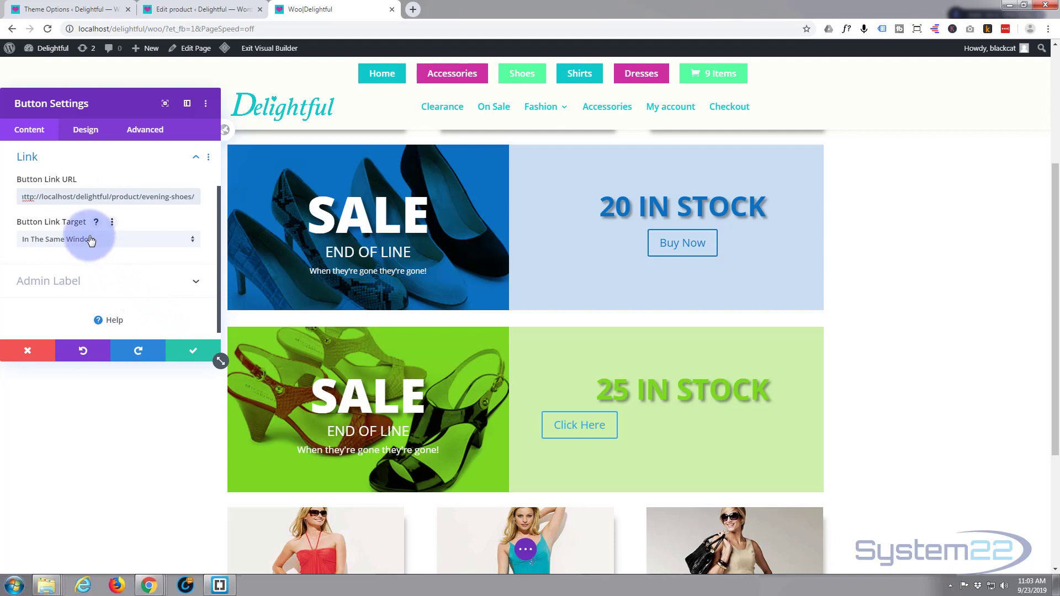
# Step: Enable custom styles for the button and set its text color to green #7cda24
pyautogui.click(86, 132)
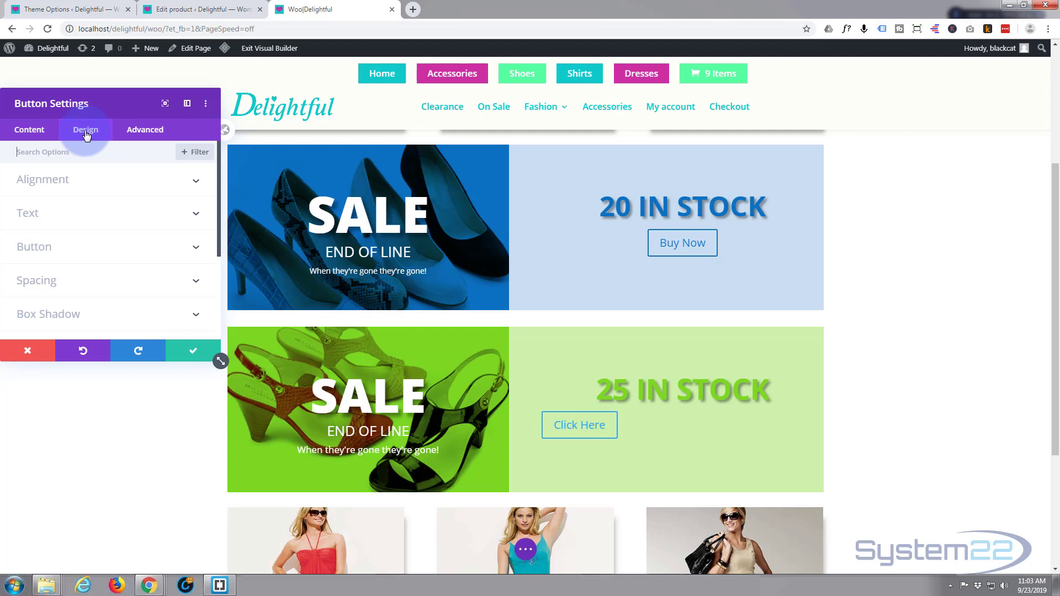
pyautogui.click(95, 247)
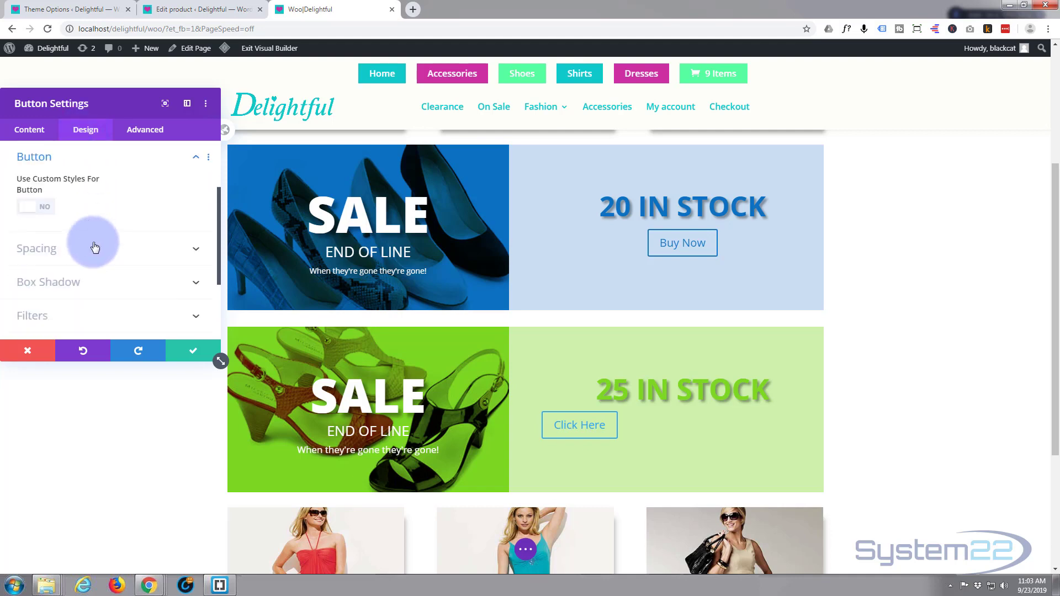
pyautogui.click(44, 212)
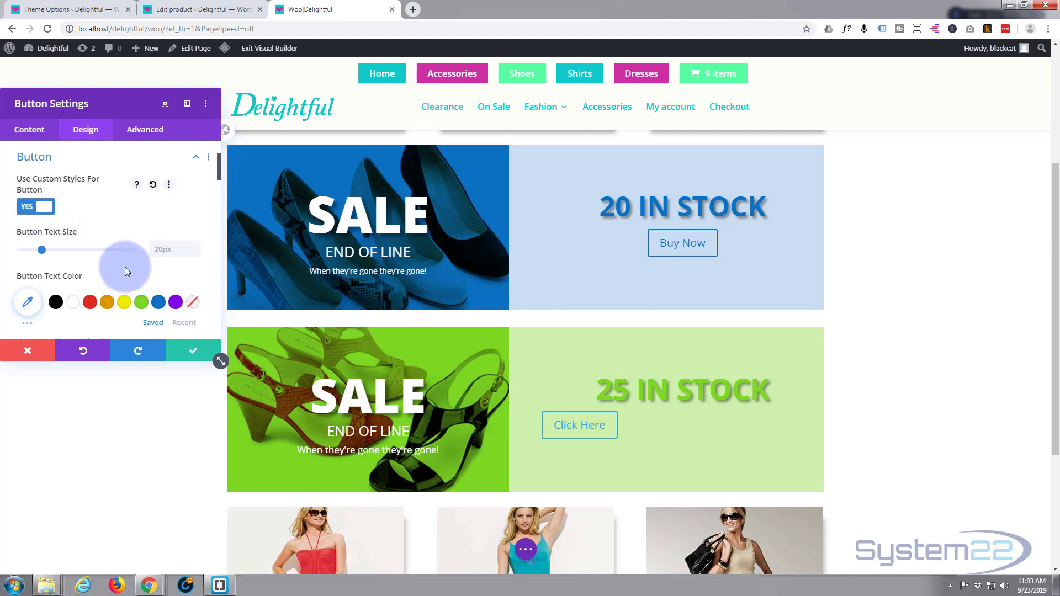
pyautogui.click(142, 303)
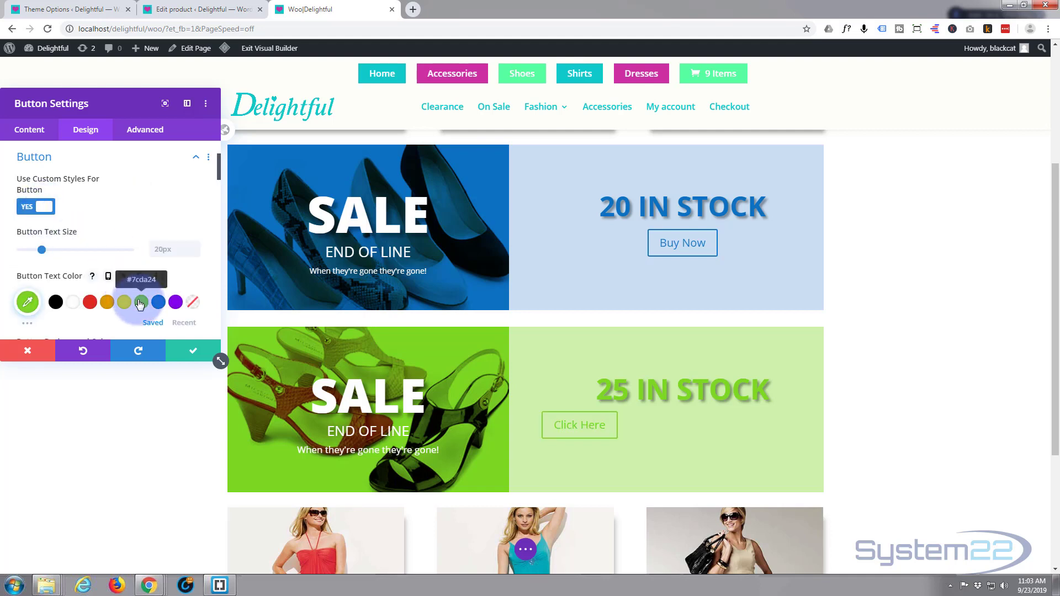
pyautogui.scroll(-2, 105, 200)
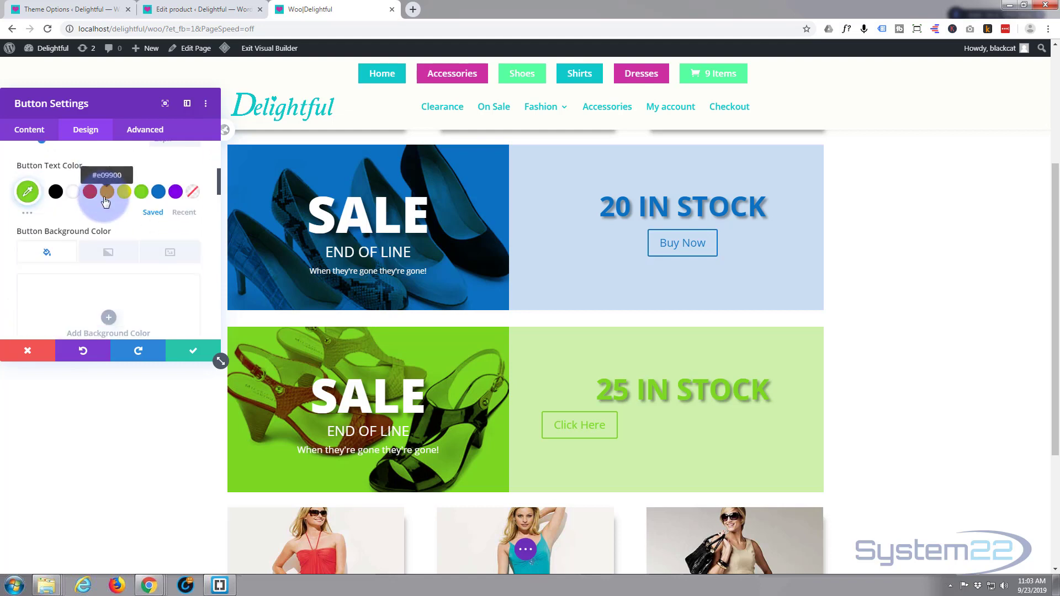
pyautogui.scroll(-2, 105, 201)
# Step: Set the button alignment to centre
pyautogui.scroll(6, 105, 198)
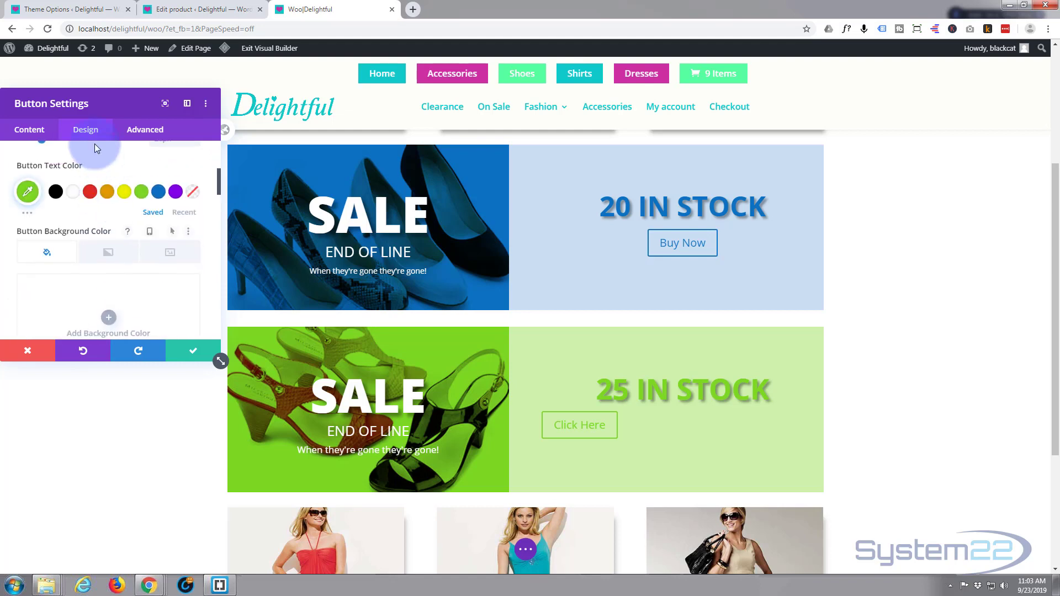
pyautogui.click(87, 178)
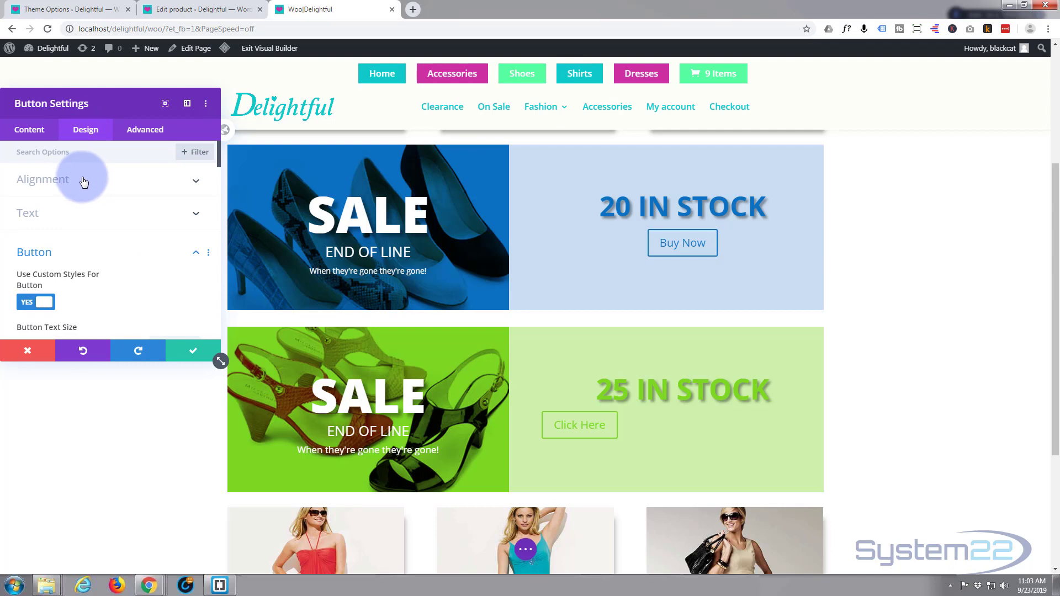
pyautogui.click(119, 220)
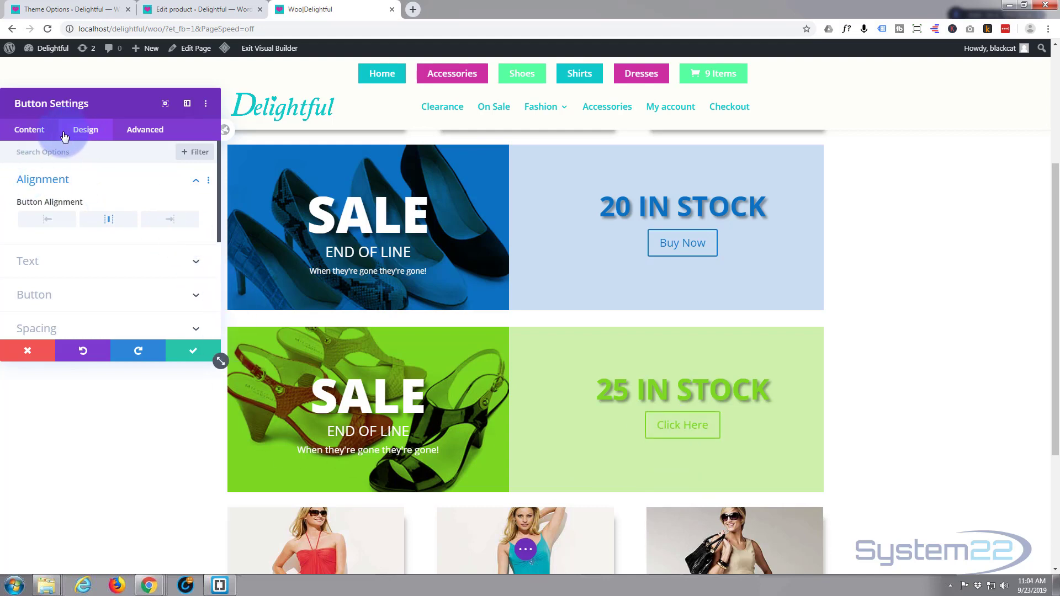
# Step: Change the button's text to "Buy Now" and accept the button settings
pyautogui.click(30, 131)
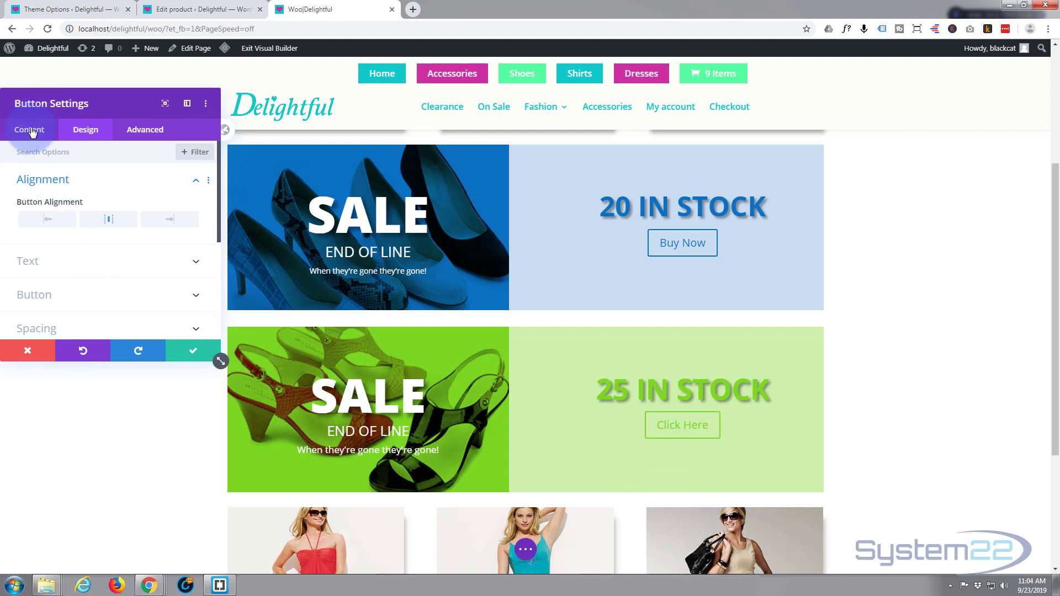
pyautogui.click(52, 181)
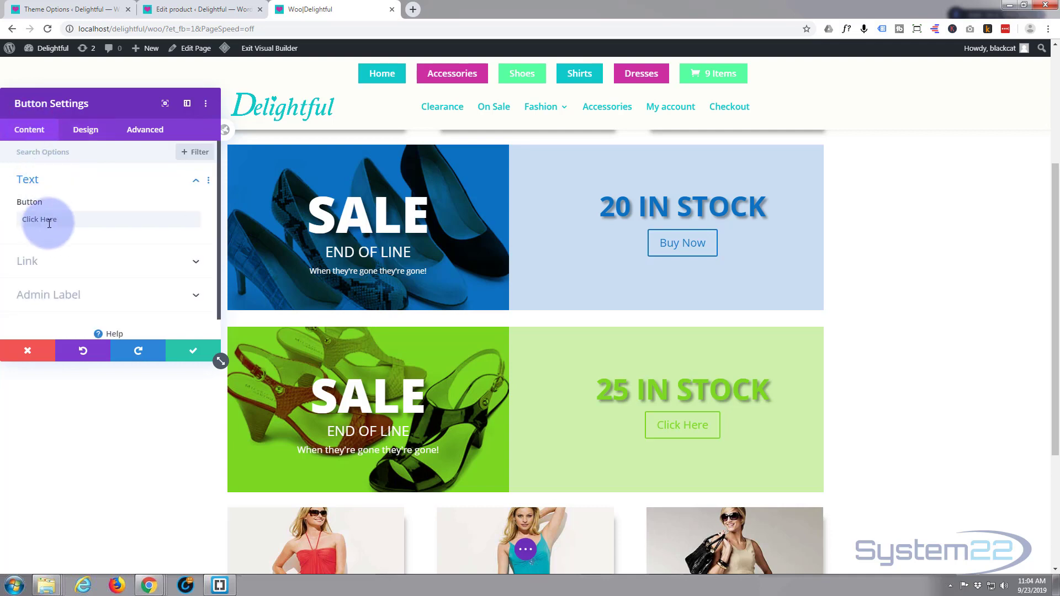
pyautogui.moveTo(57, 219); pyautogui.dragTo(4, 218)
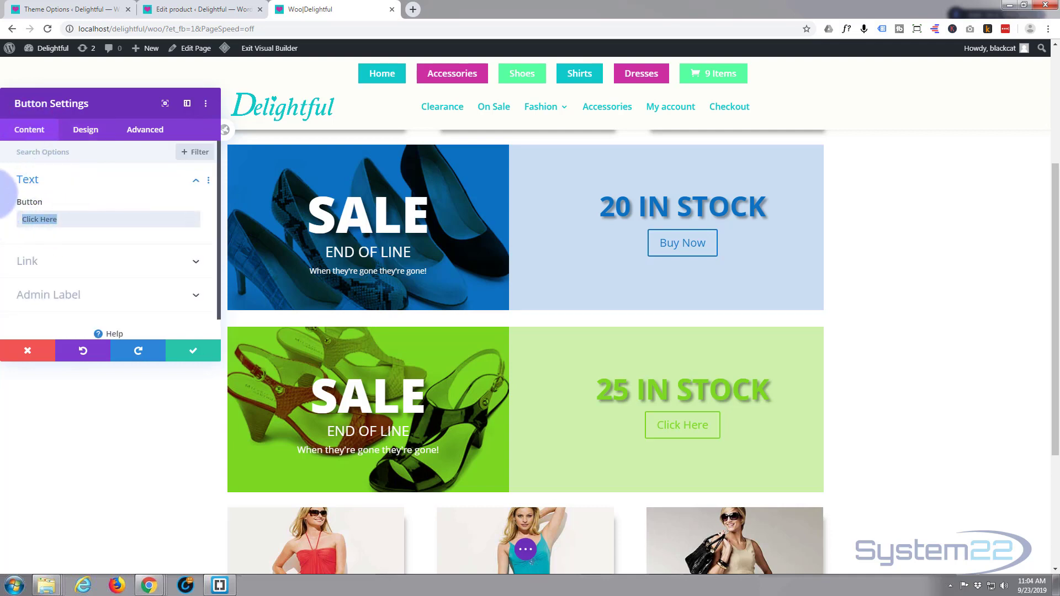
pyautogui.write('Buy')
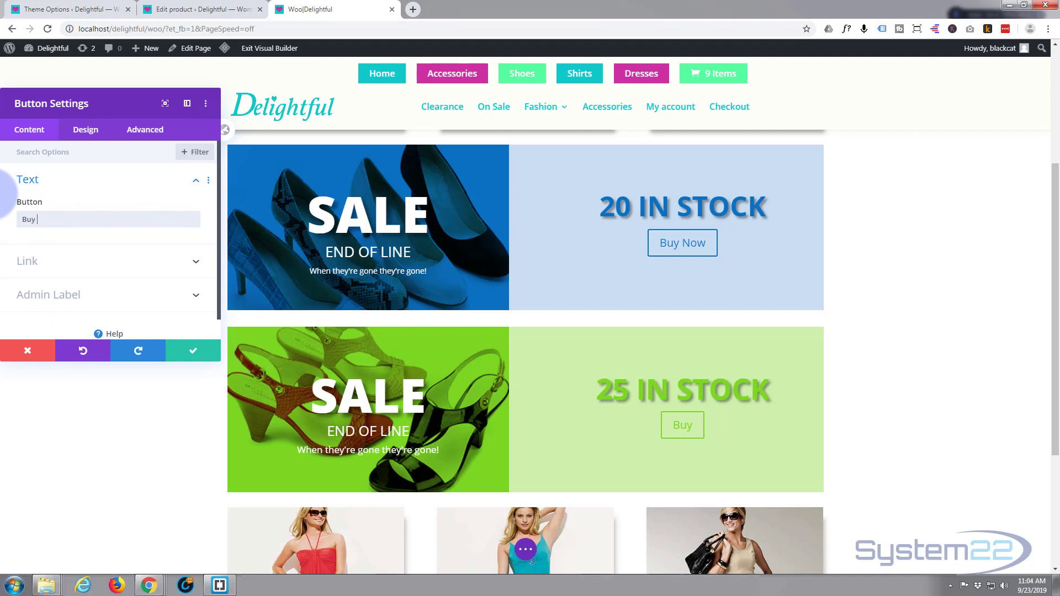
pyautogui.write(' Now')
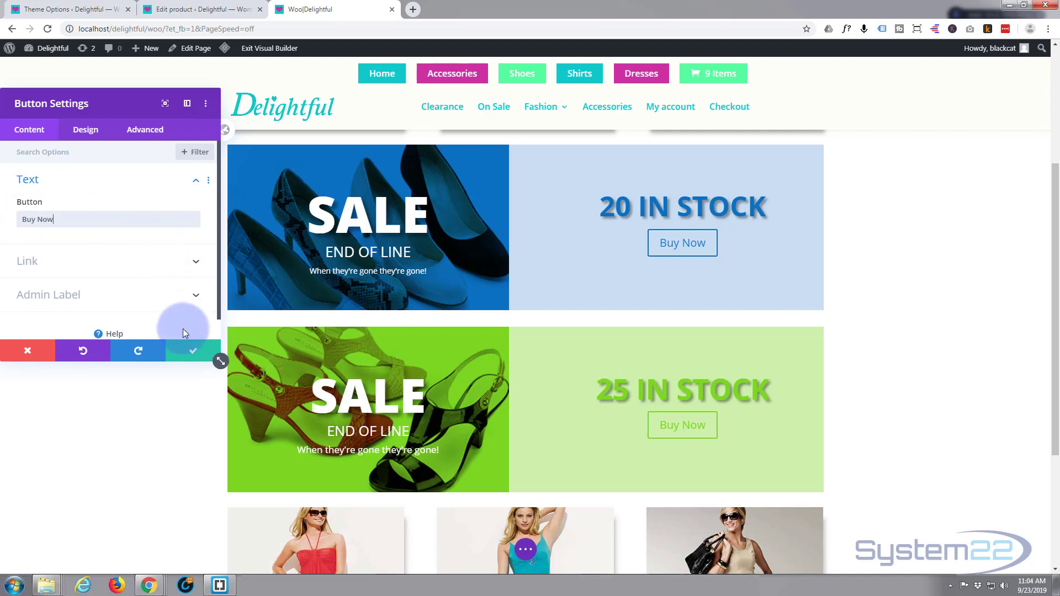
pyautogui.click(194, 351)
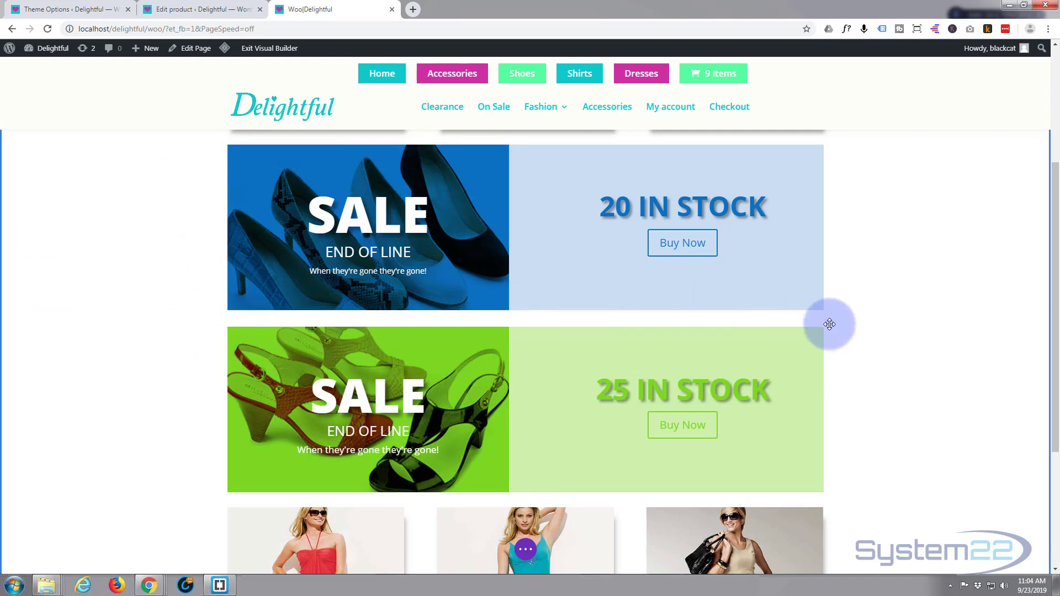
# Step: Save the Woo page and exit the Visual Builder
pyautogui.click(527, 550)
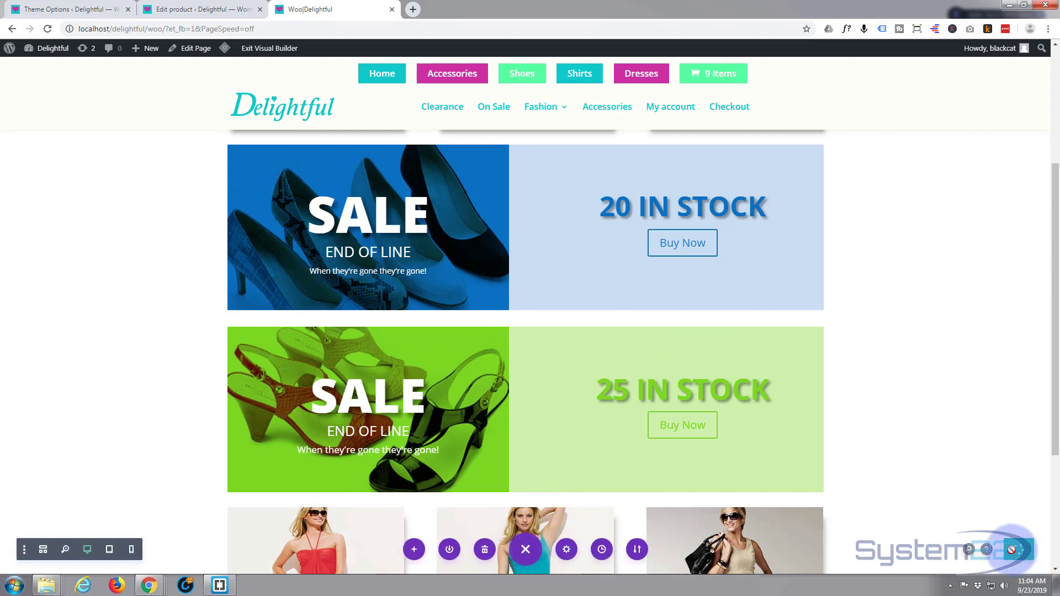
pyautogui.click(259, 50)
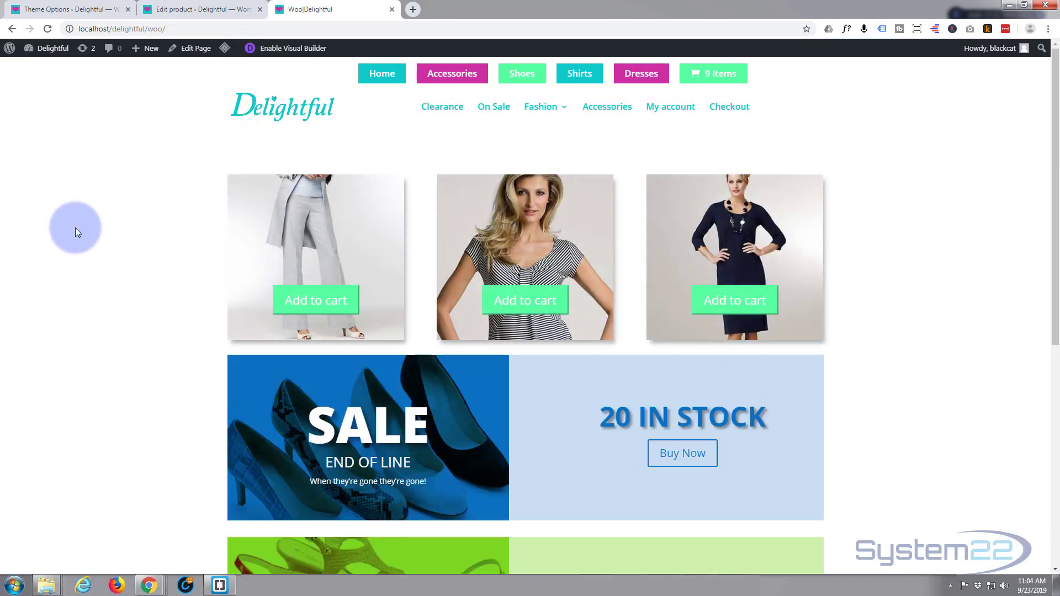
# Step: Test the green banner's Buy Now link on the live page and return to the Woo page
pyautogui.scroll(-4, 76, 230)
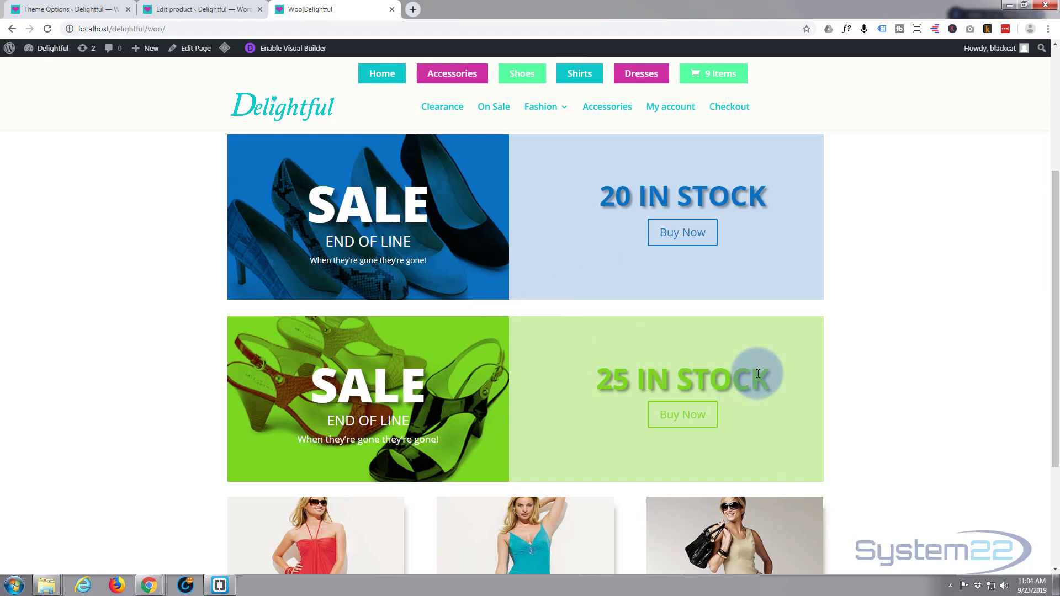
pyautogui.click(673, 419)
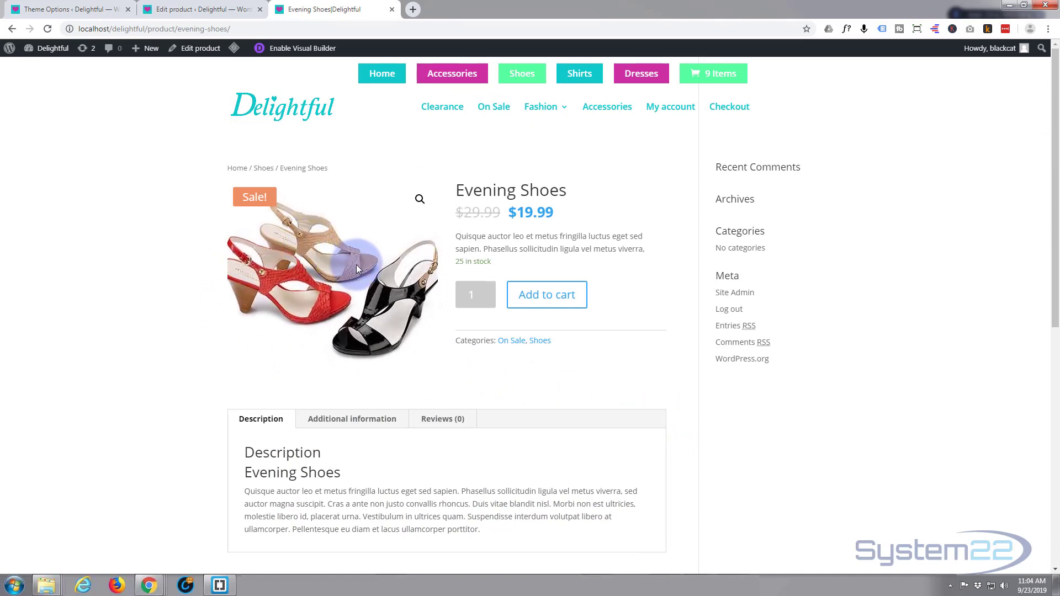
pyautogui.click(12, 29)
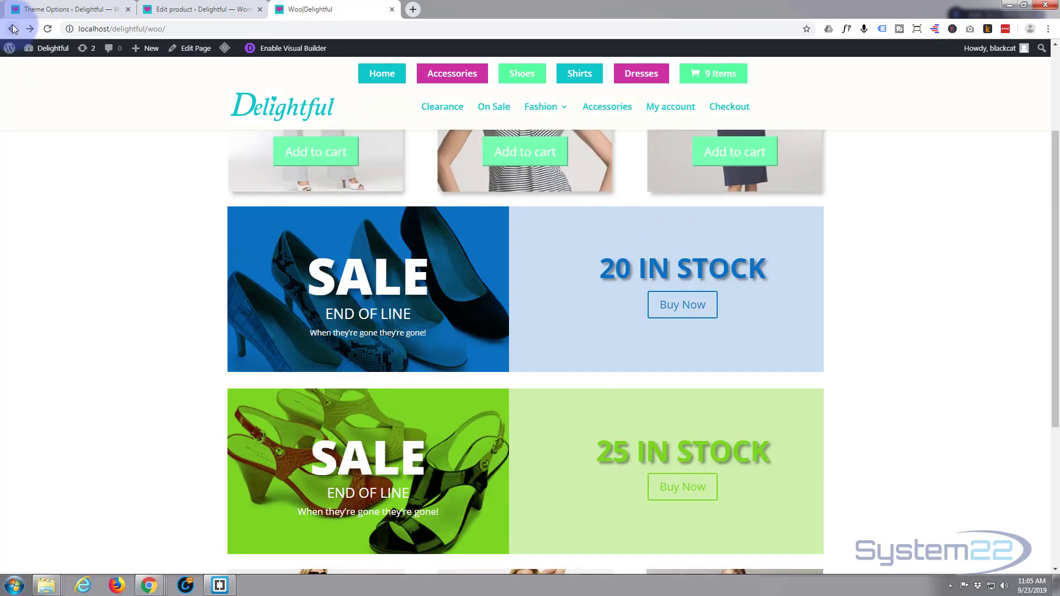